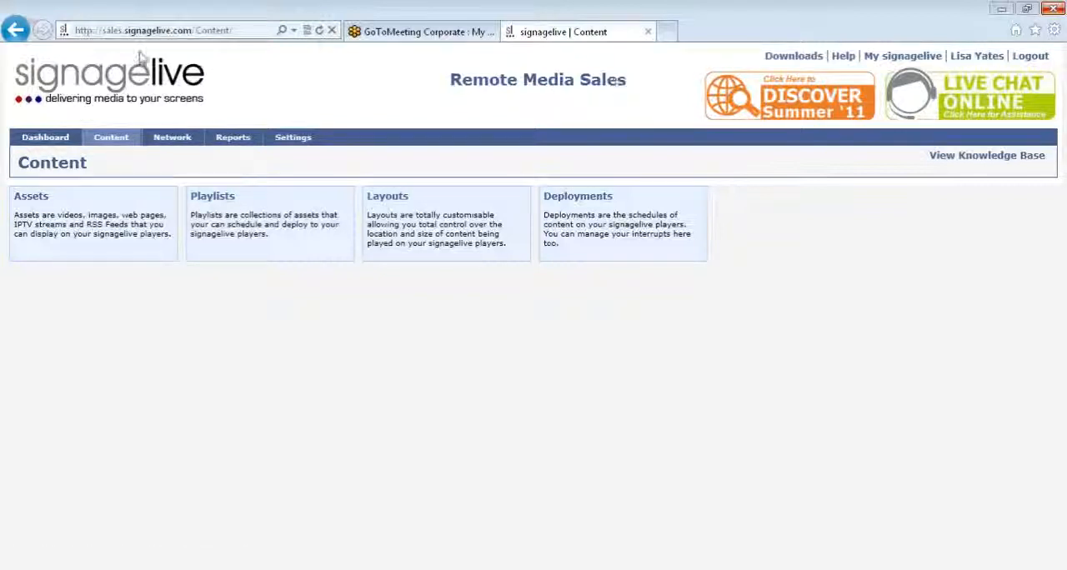
- Open the layouts manager and search the layouts for signagelive
mouse_move(109, 139)
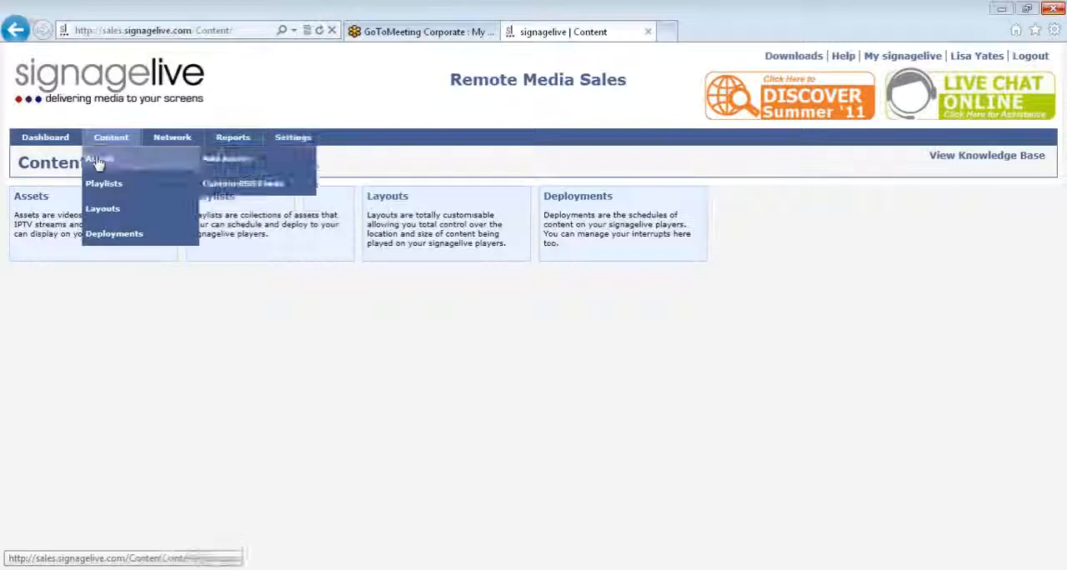
click(114, 209)
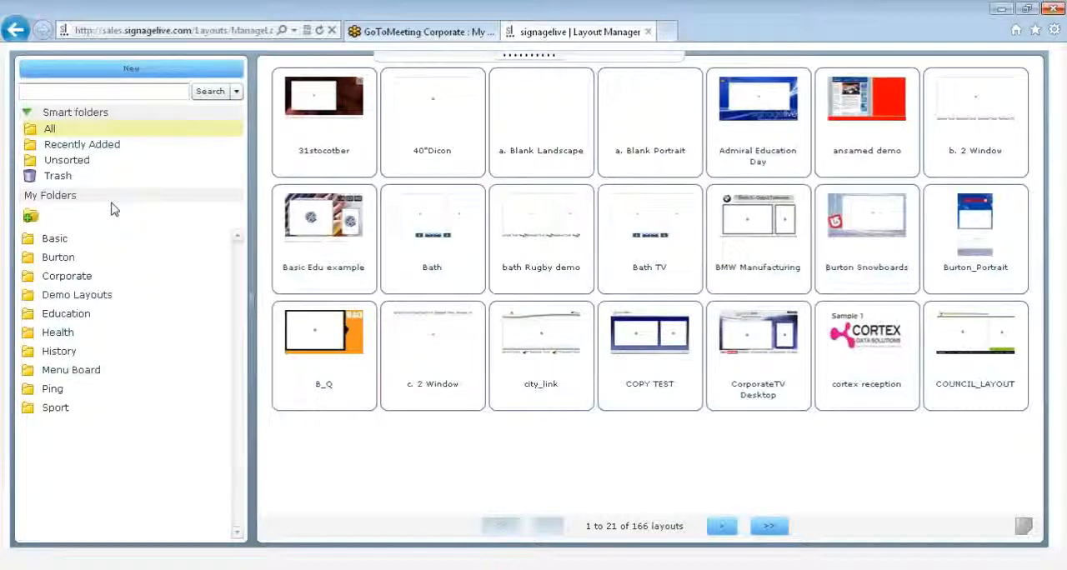
click(99, 90)
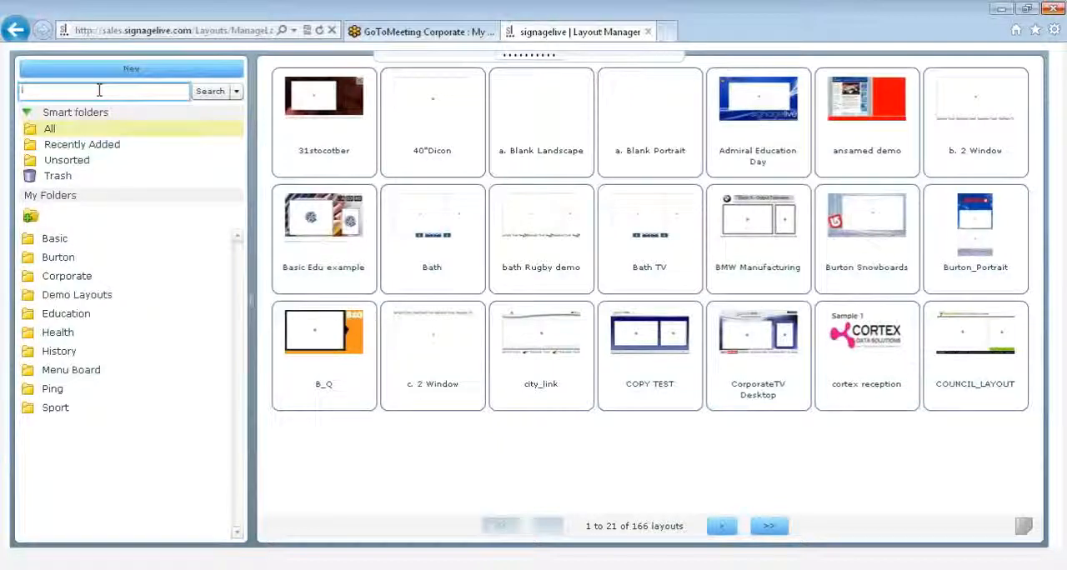
text(signagelive)
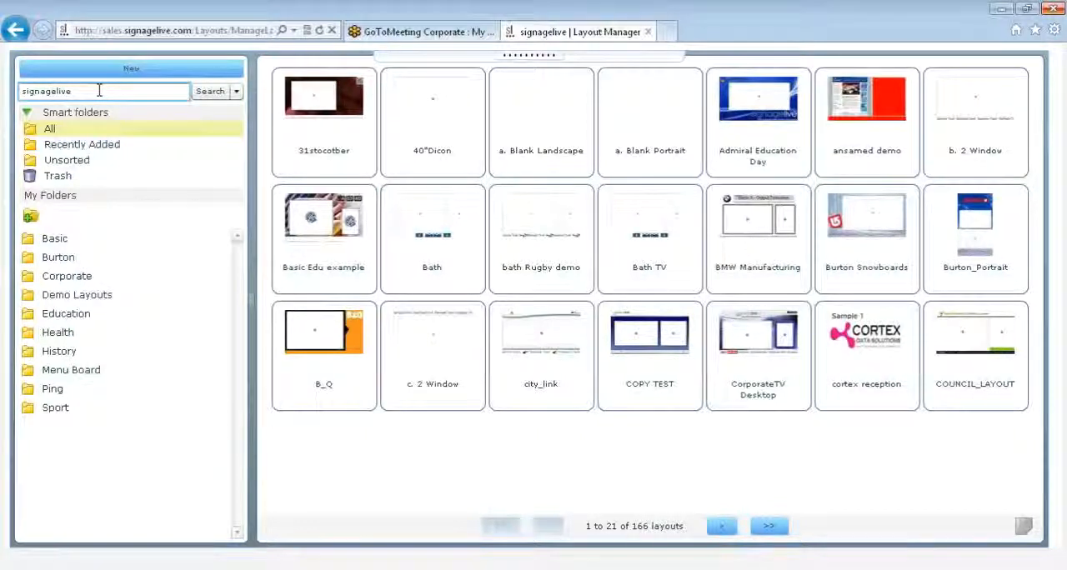
key(Return)
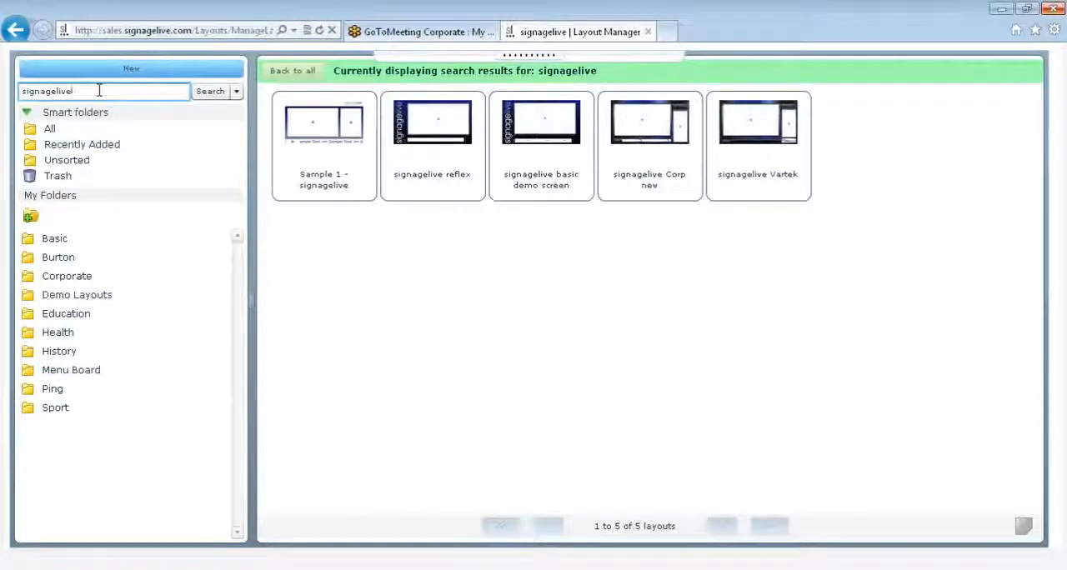
- Run an advanced search for signagelive in advanced mode, viewing the date-added calendar but leaving the date ranges empty
click(236, 94)
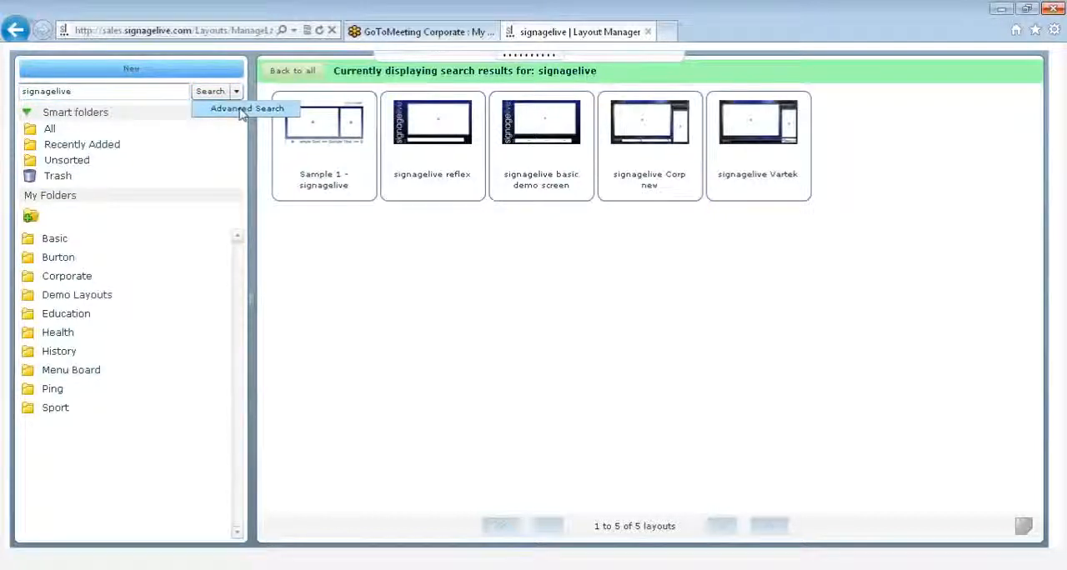
click(241, 111)
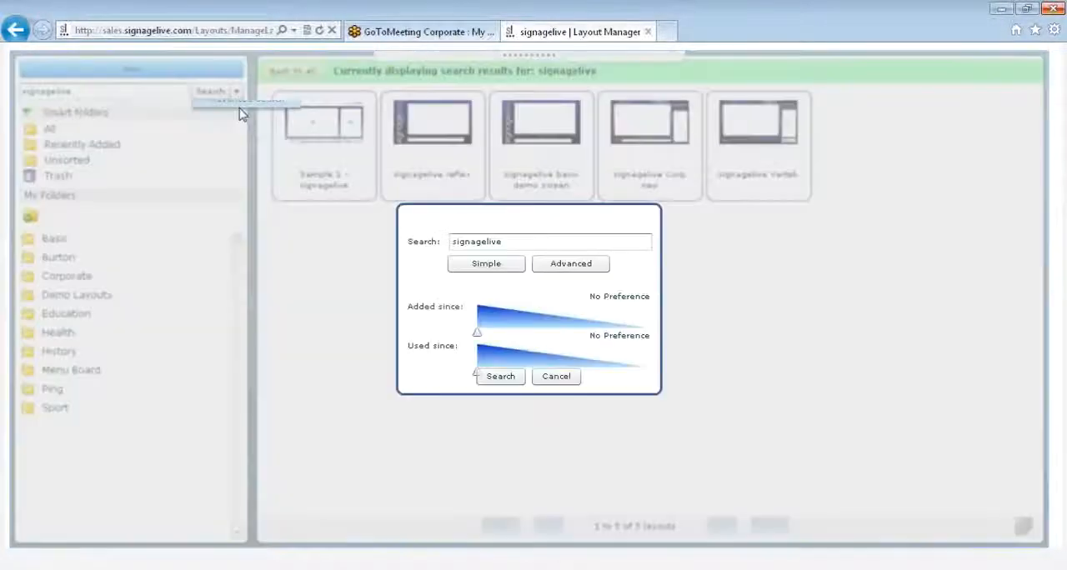
click(551, 265)
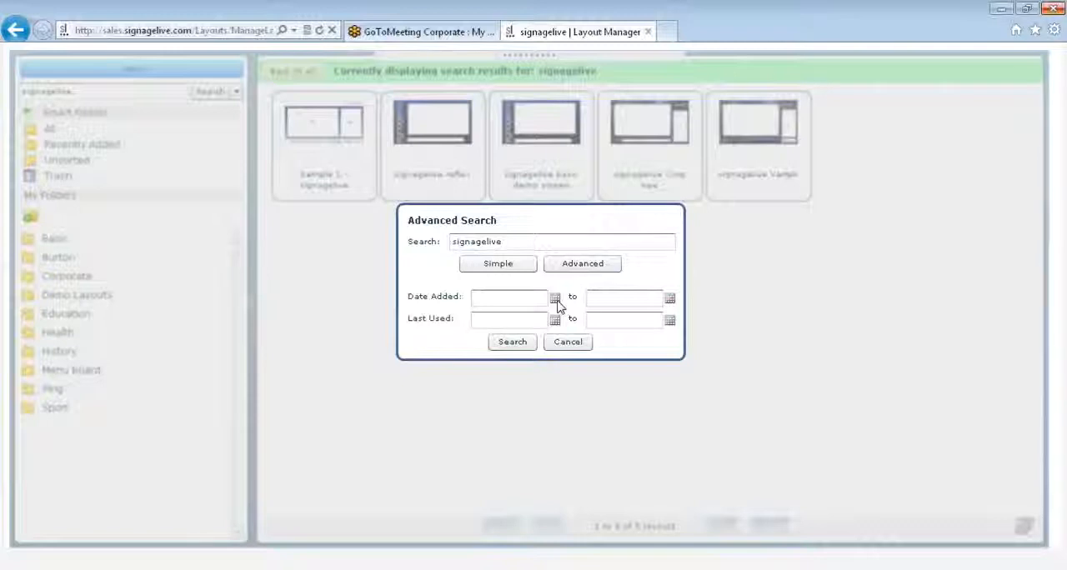
click(557, 300)
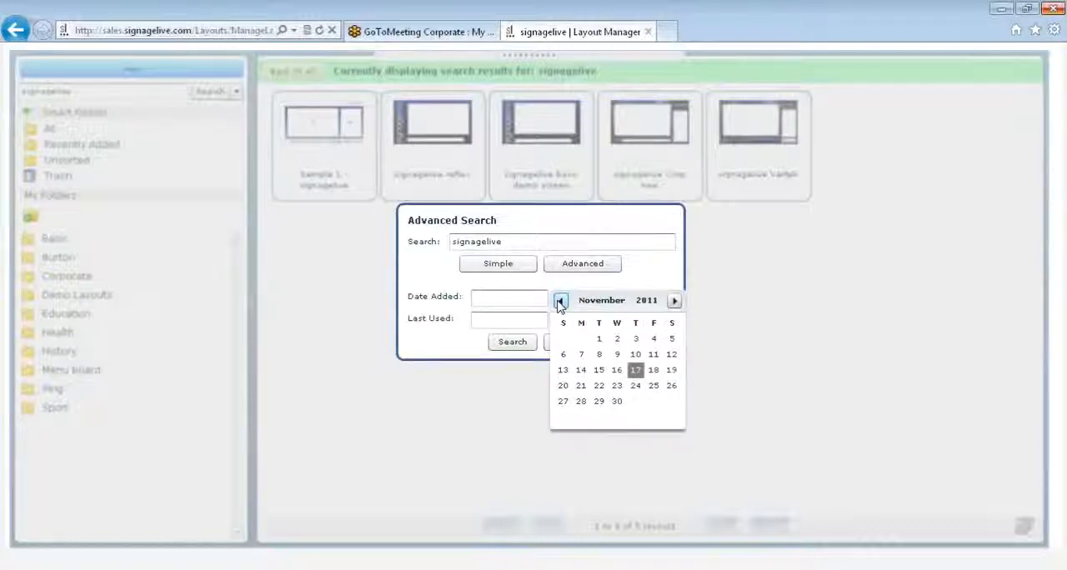
click(557, 285)
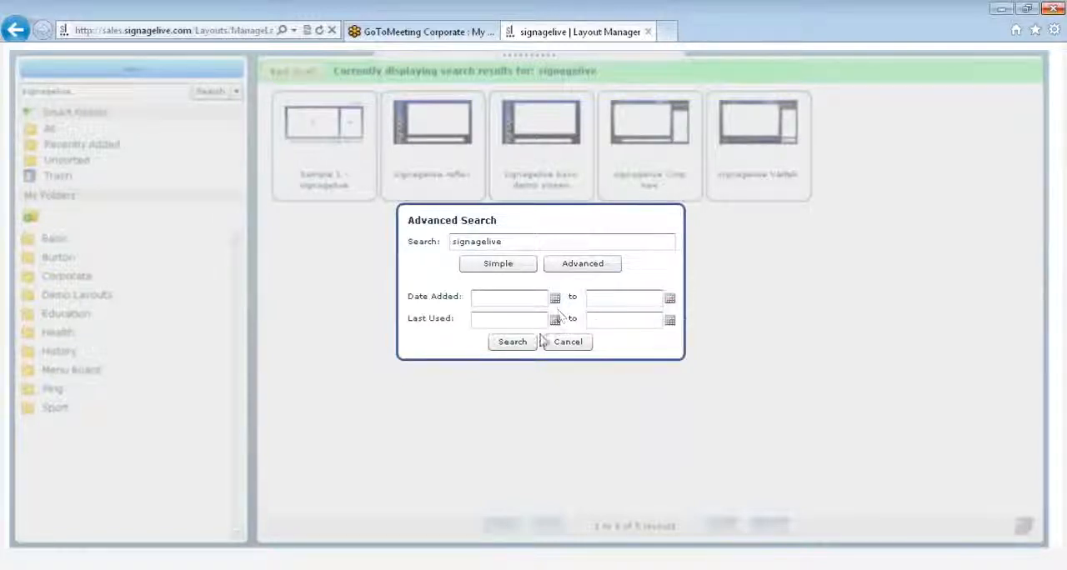
click(515, 344)
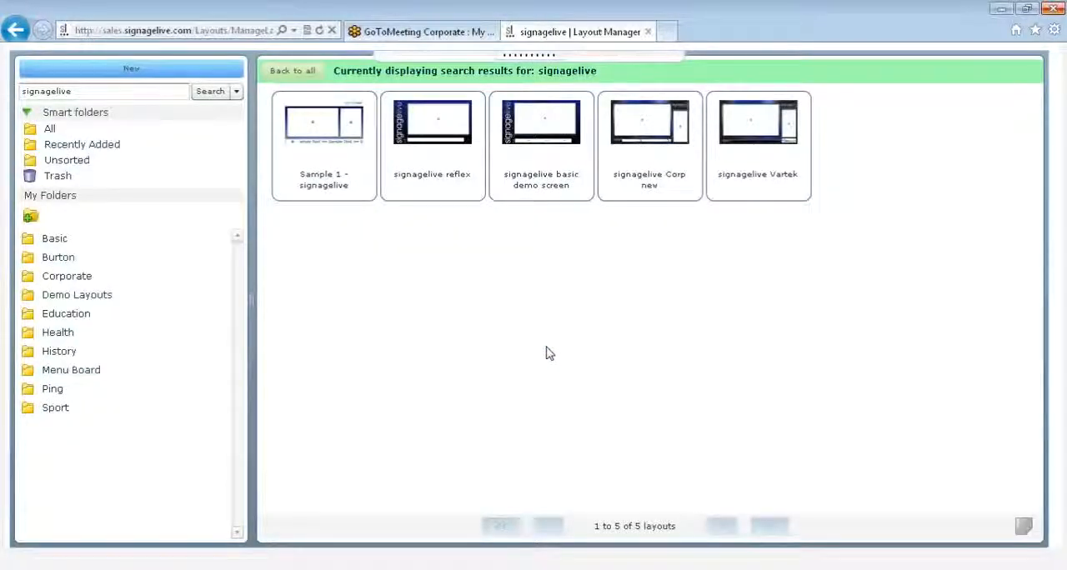
- Add the common tag "corp" to the Sample 1 - signagelive layout
click(359, 187)
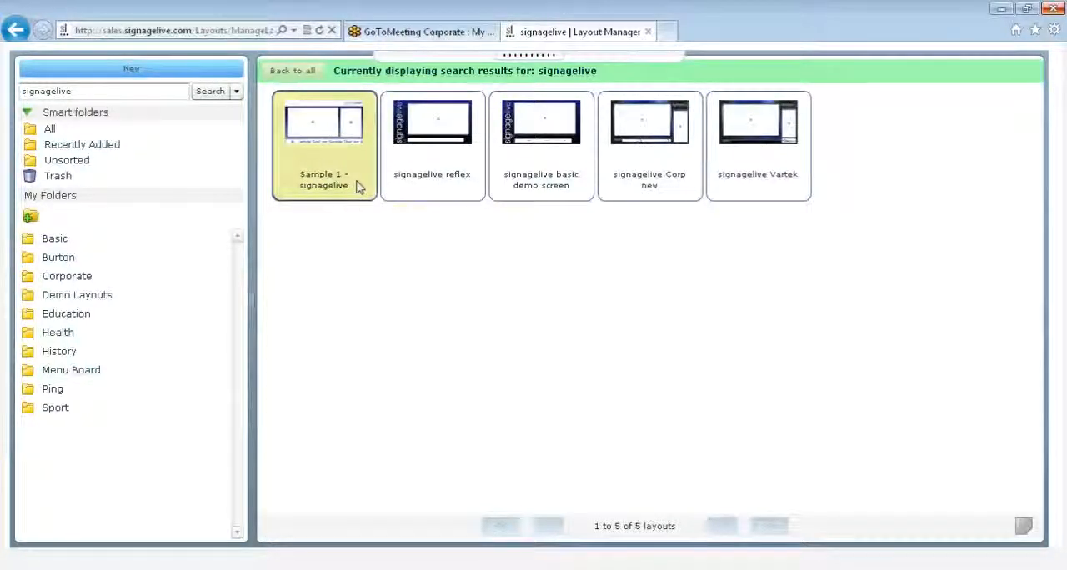
click(1024, 527)
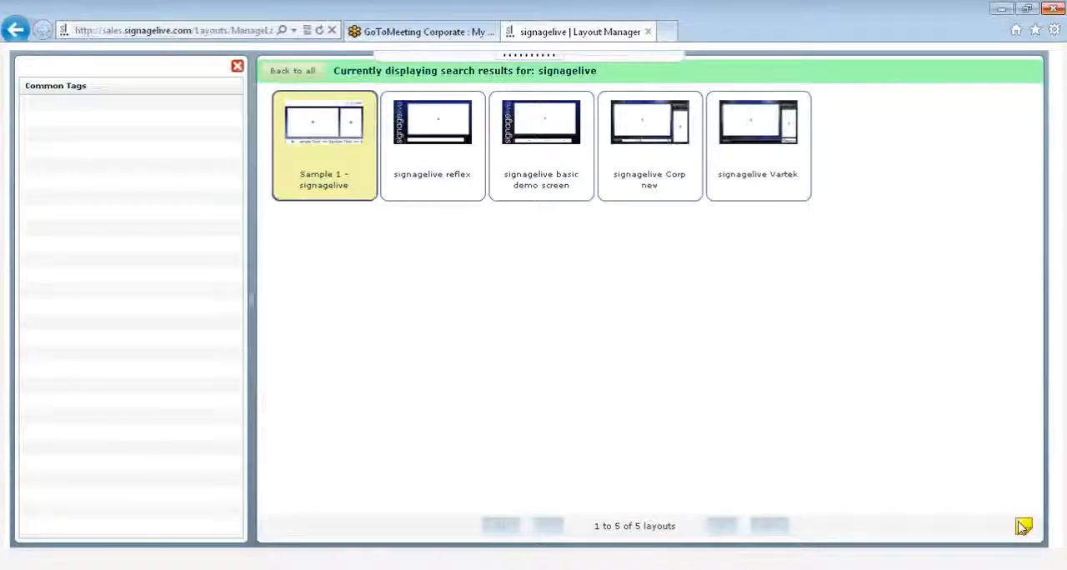
click(171, 110)
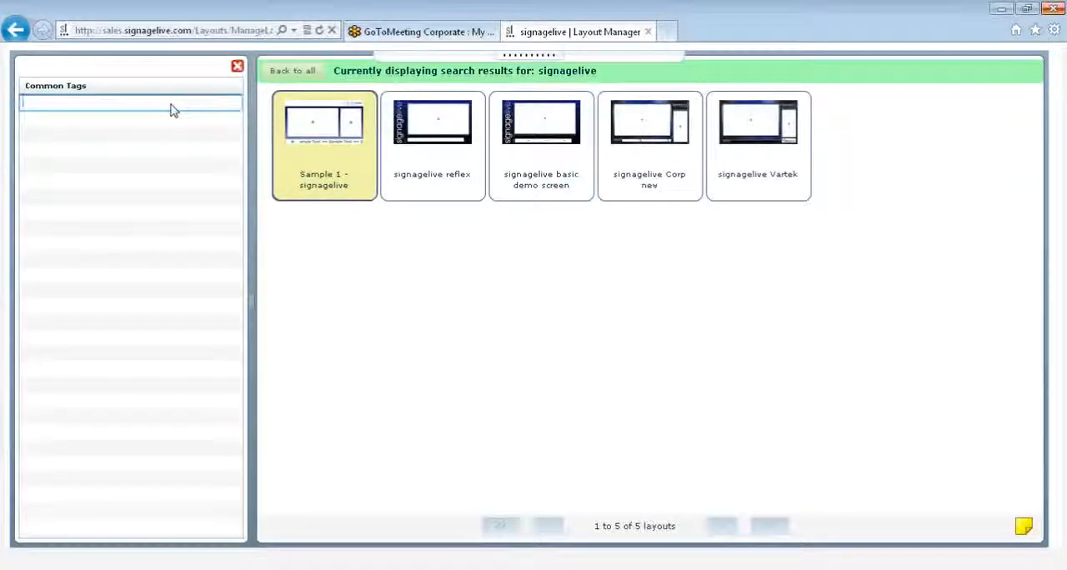
text(corp)
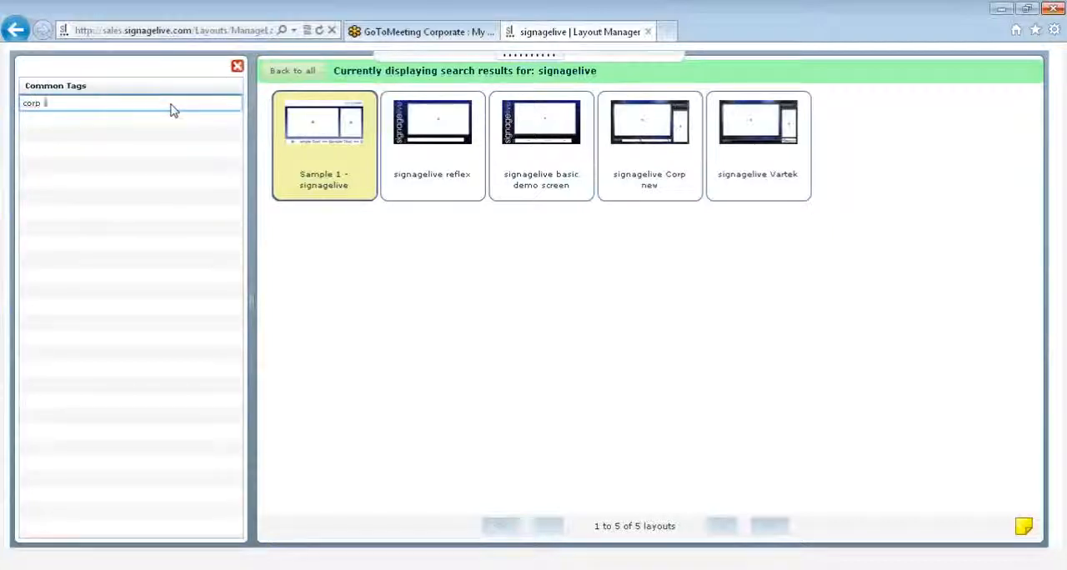
key(Return)
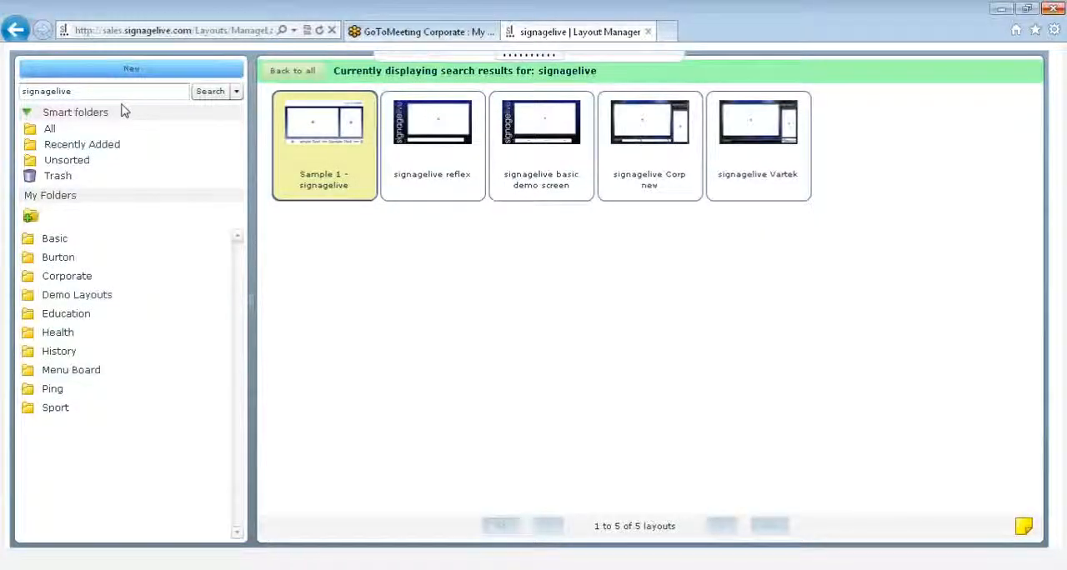
- Browse the Recently Added and Demo Layouts folders, opening the new-folder form in between and cancelling it
click(50, 130)
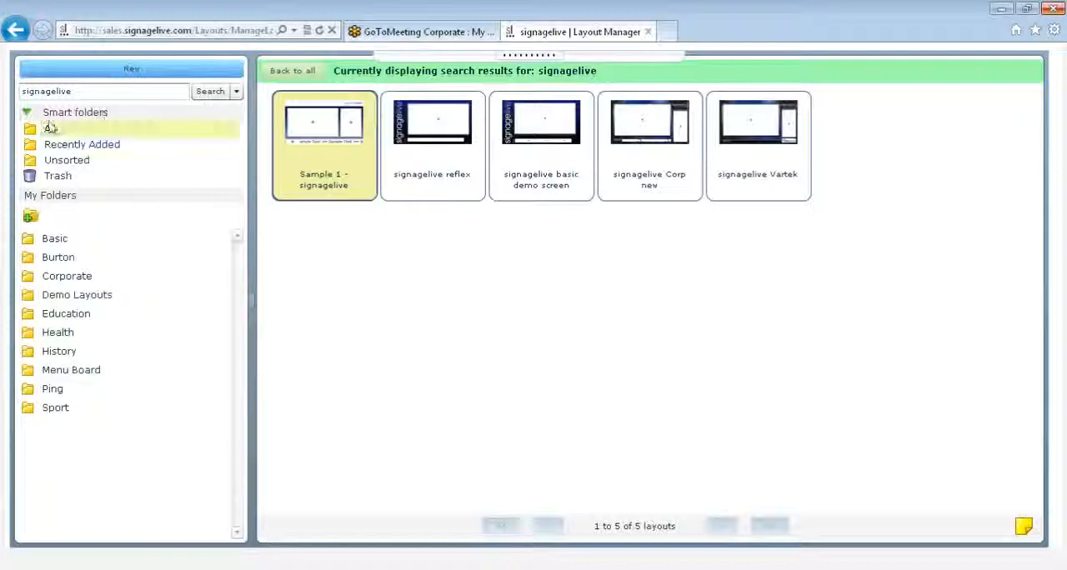
click(65, 144)
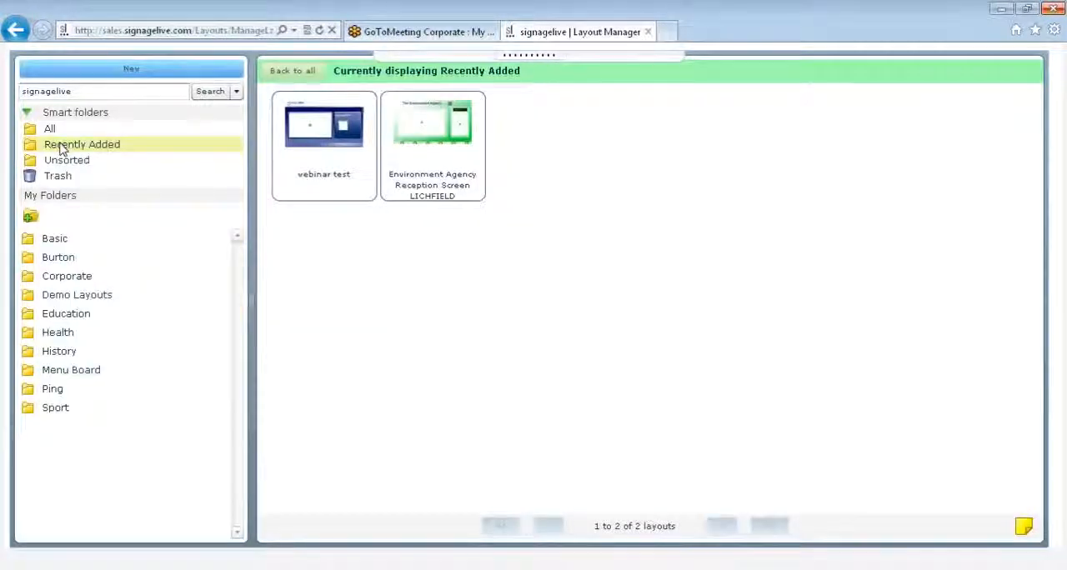
click(30, 219)
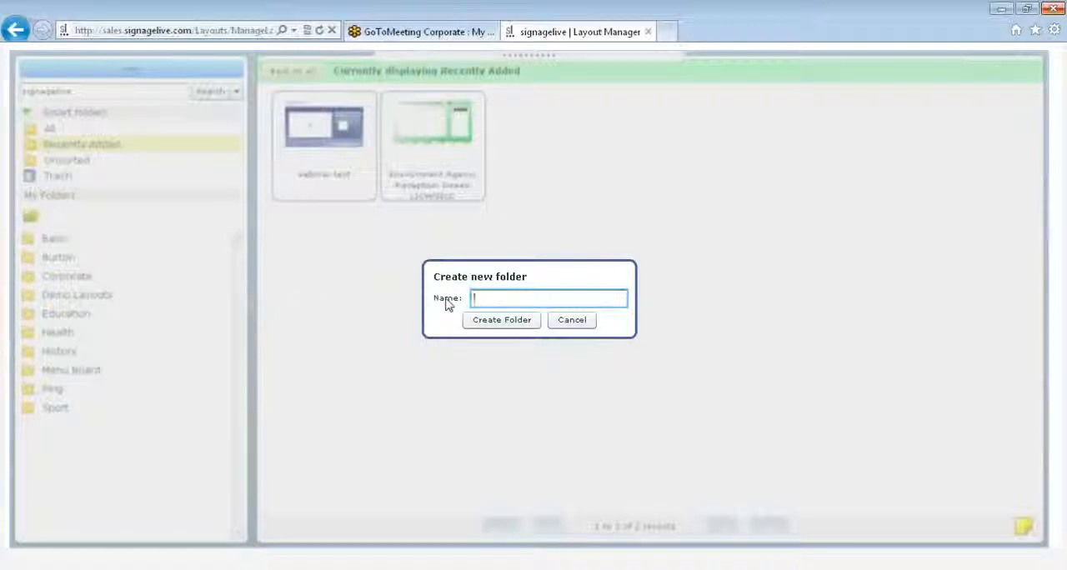
click(580, 324)
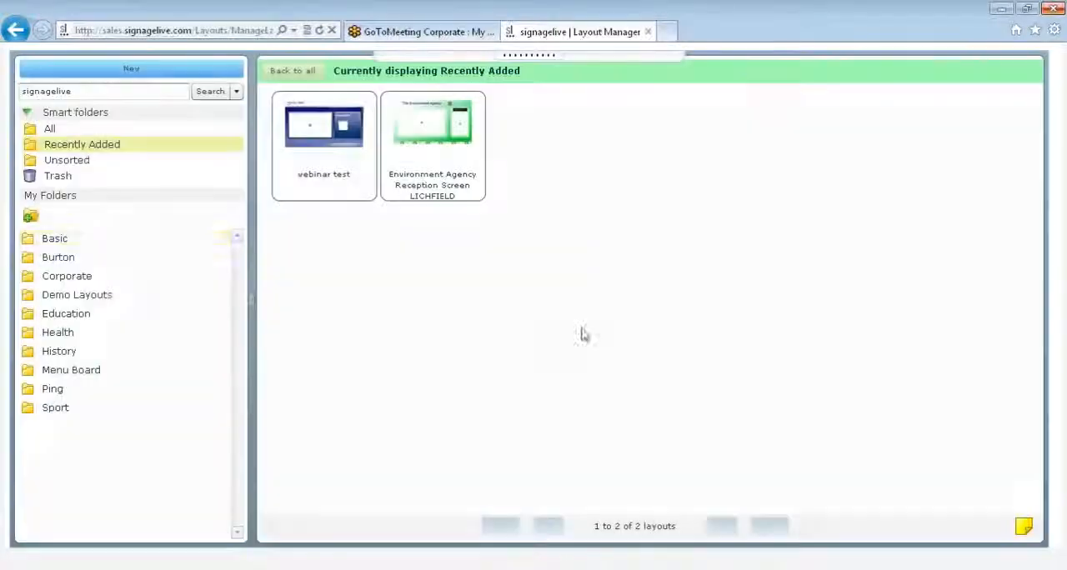
click(81, 296)
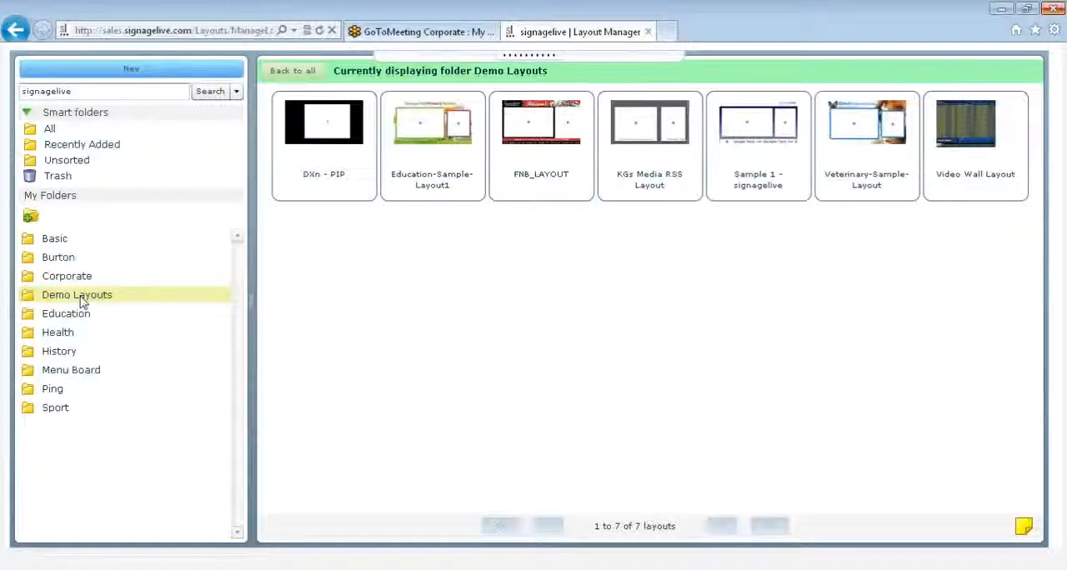
- From the list of all layouts, try to add 31stocotber to the Education folder and file Admiral Education Day in the Health folder
click(50, 131)
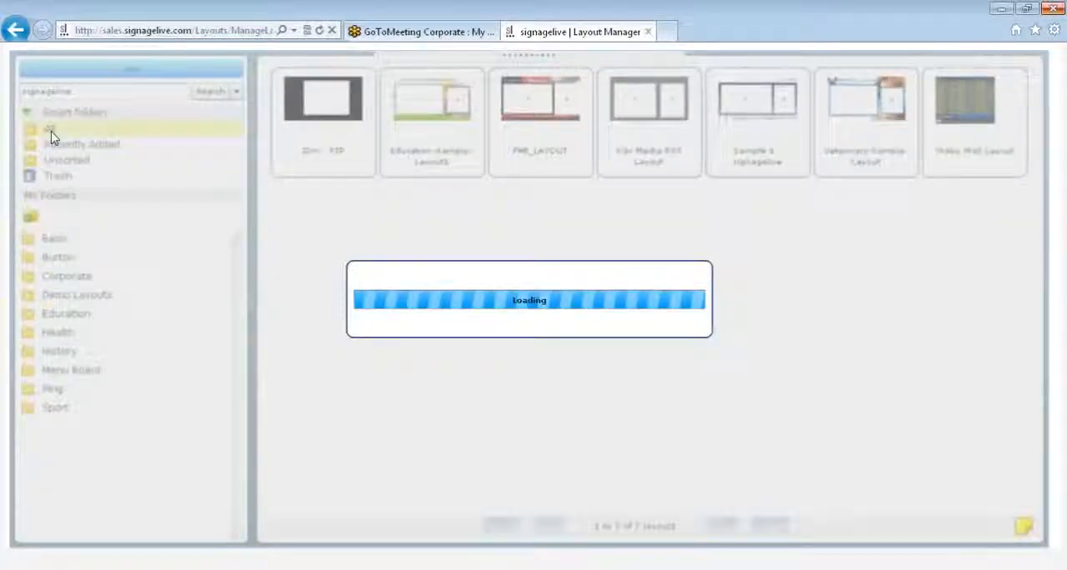
drag(323, 121, 101, 315)
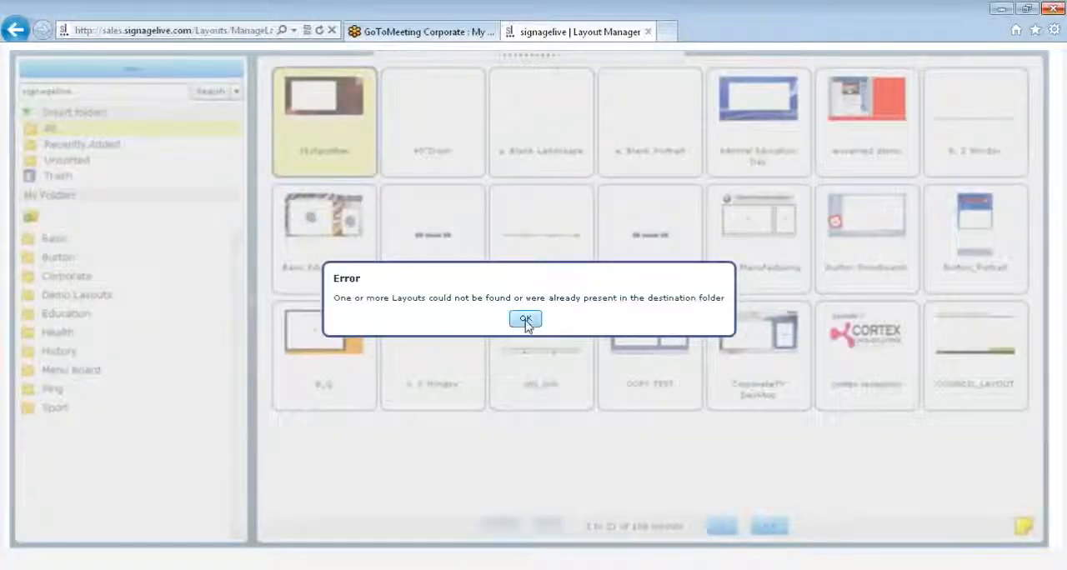
click(525, 320)
mouse_move(758, 105)
mouse_down()
mouse_move(573, 221)
mouse_move(152, 389)
mouse_move(87, 346)
mouse_move(87, 330)
mouse_up()
drag(86, 323, 87, 327)
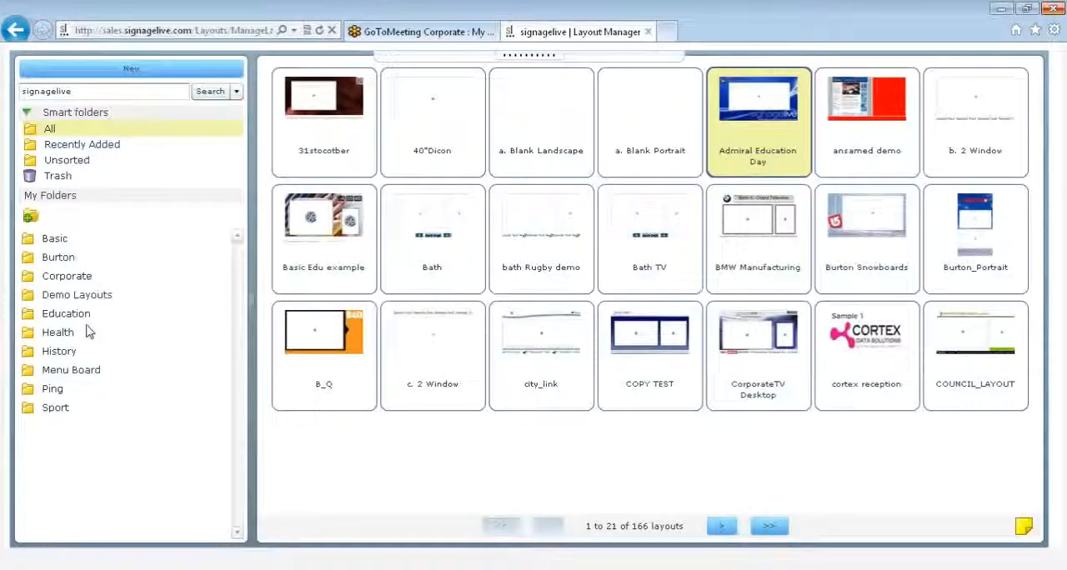
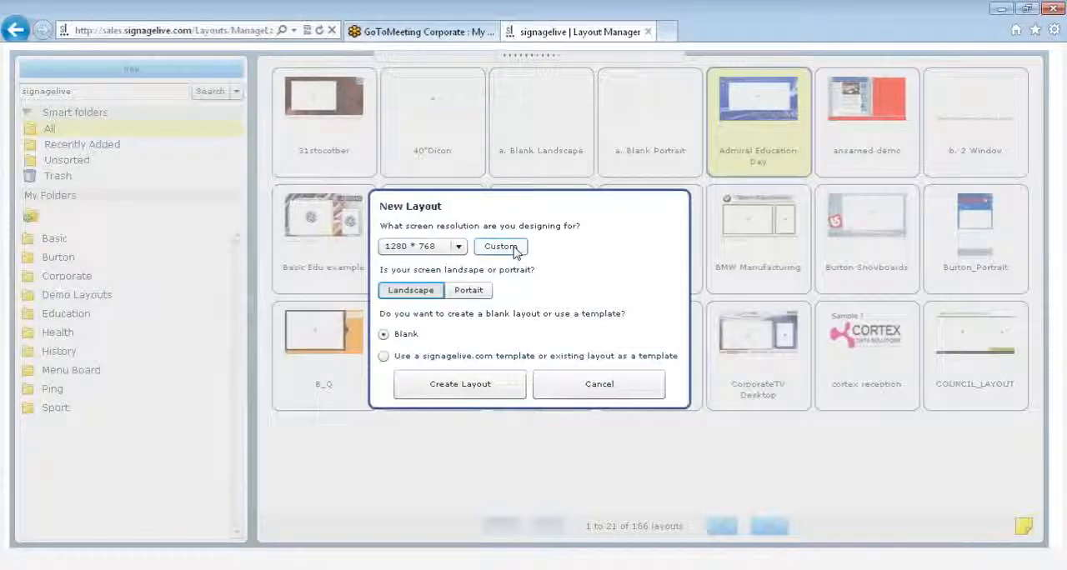
- Create a blank landscape layout at 1280 * 768, leaving the custom resolution form without entering a size, and check the save options
click(503, 247)
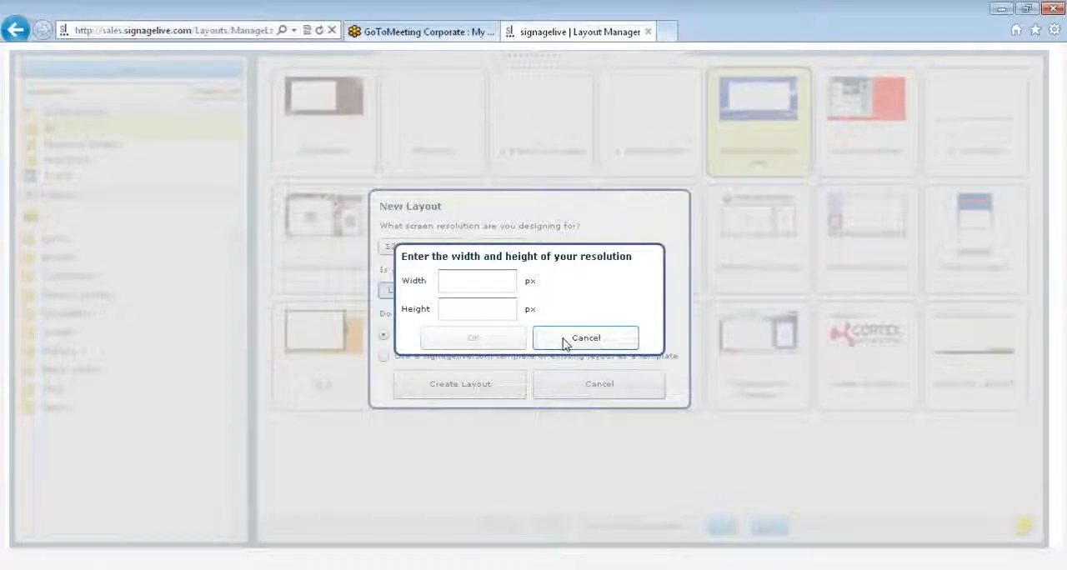
click(565, 342)
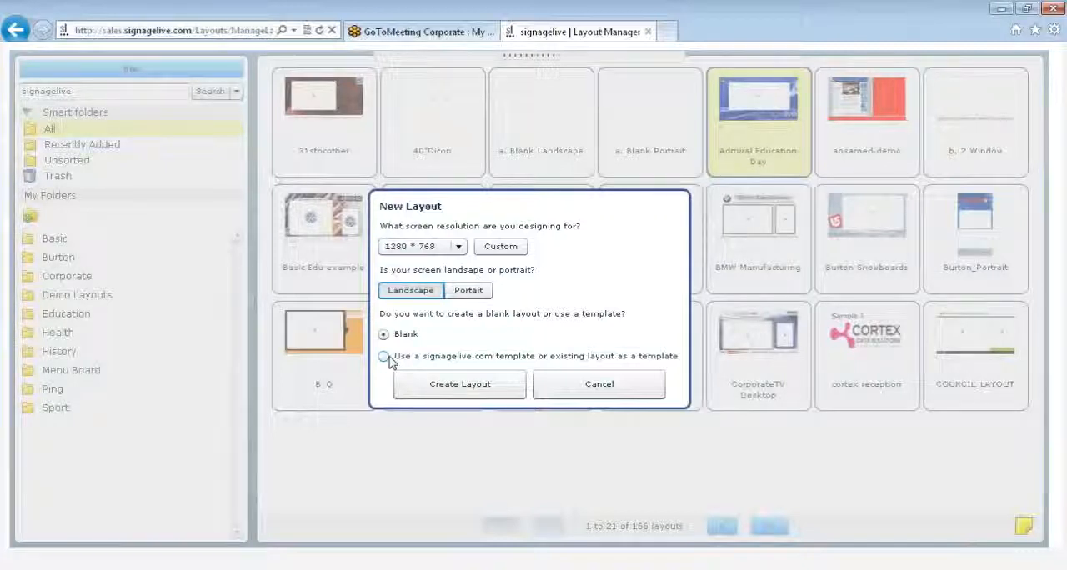
click(444, 393)
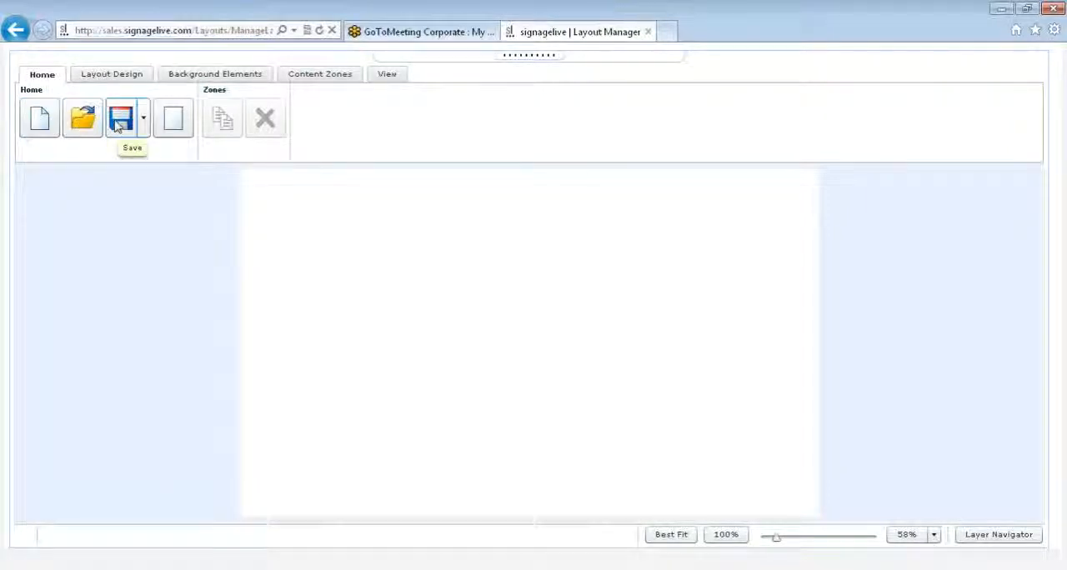
click(144, 123)
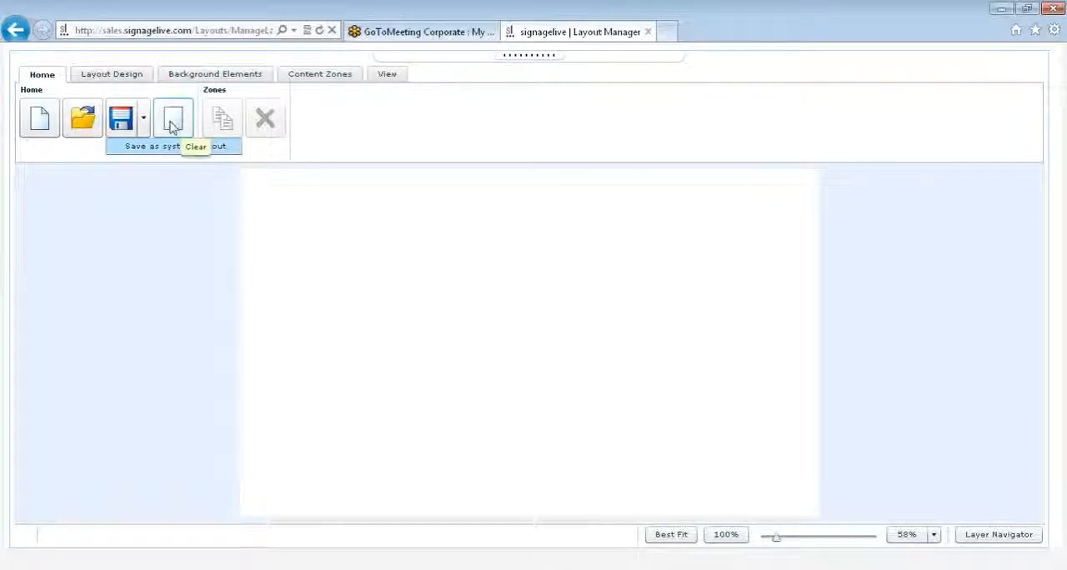
click(147, 129)
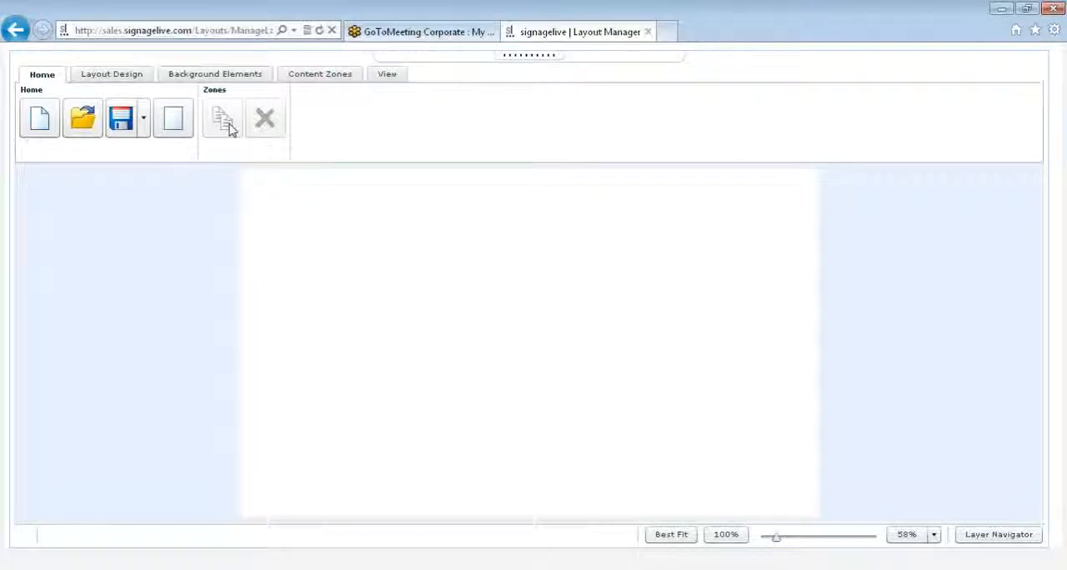
- Set the layout's global font to Arial Narrow at size 24, viewing the font colour palette but keeping the colour black
click(132, 79)
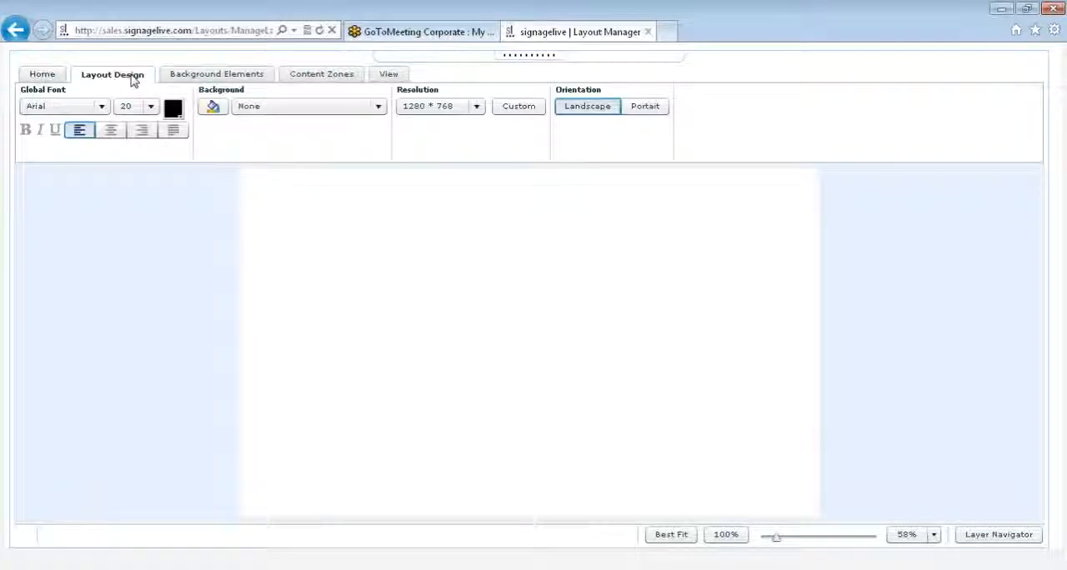
click(102, 108)
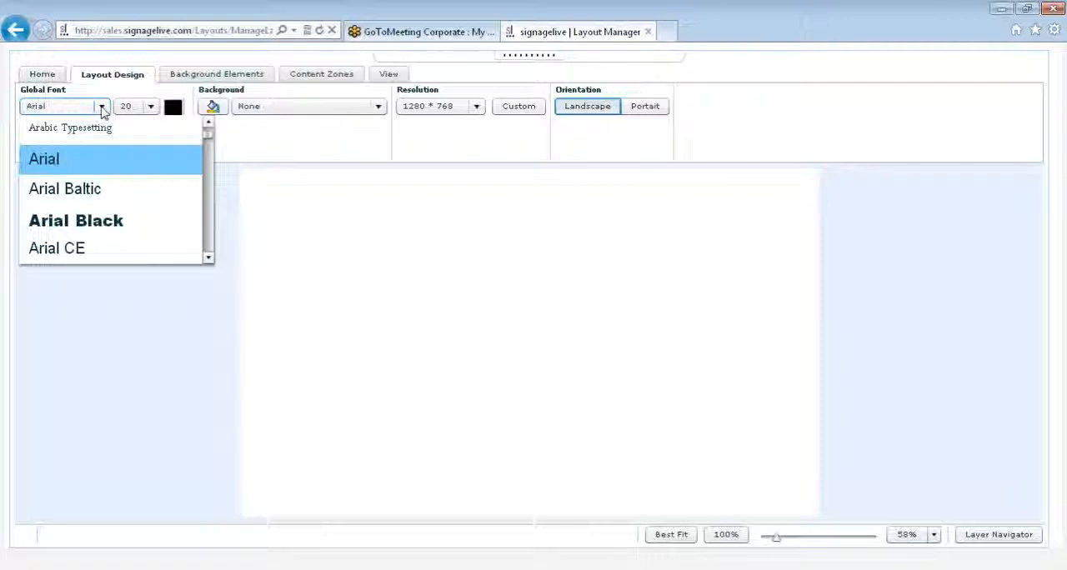
click(101, 109)
click(102, 108)
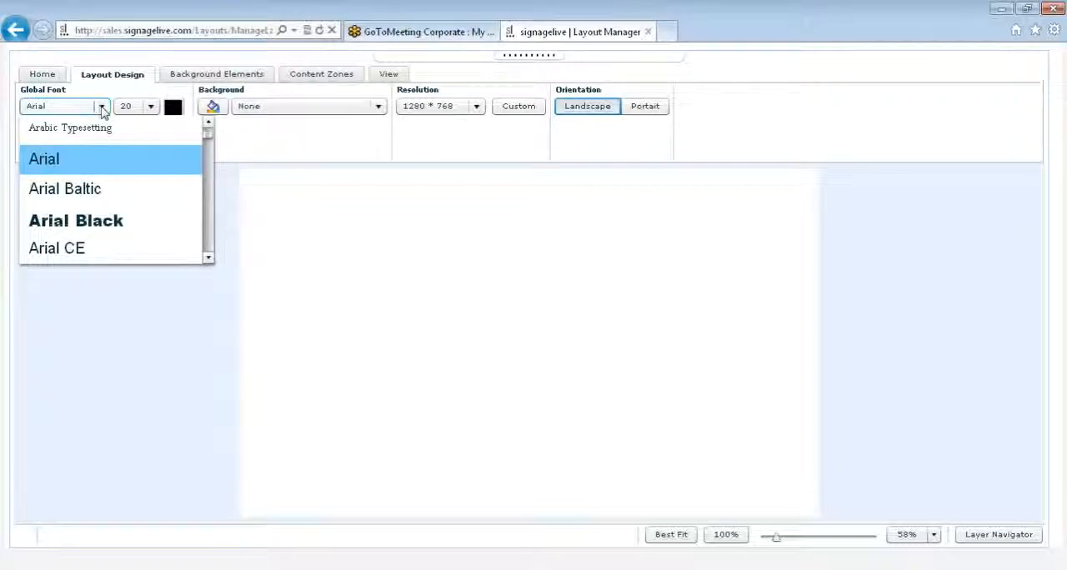
mouse_move(208, 136)
mouse_down()
mouse_move(211, 164)
mouse_move(208, 141)
mouse_up()
scroll(97, 159, down, 1)
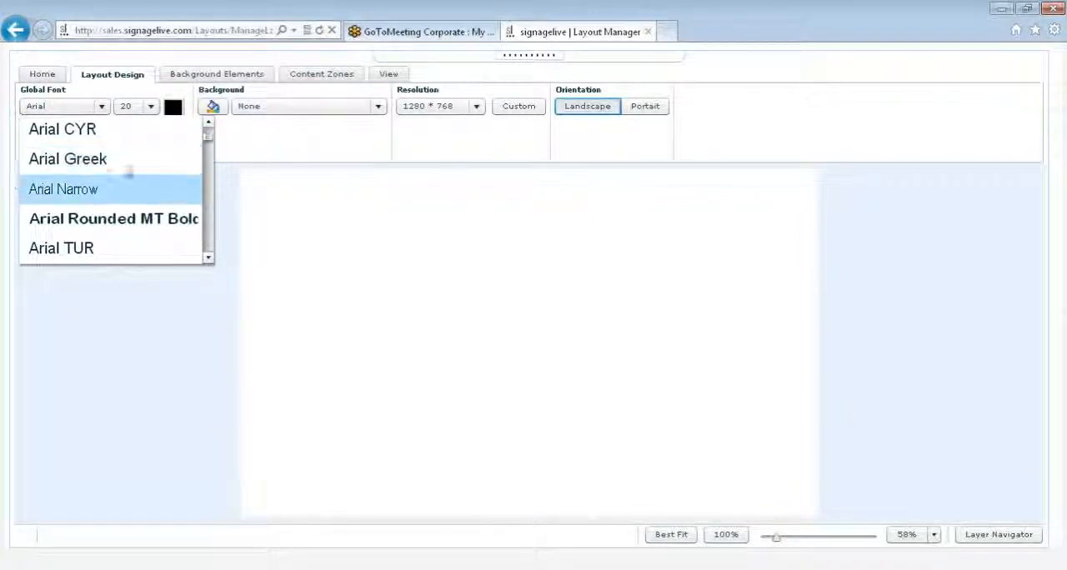
click(116, 186)
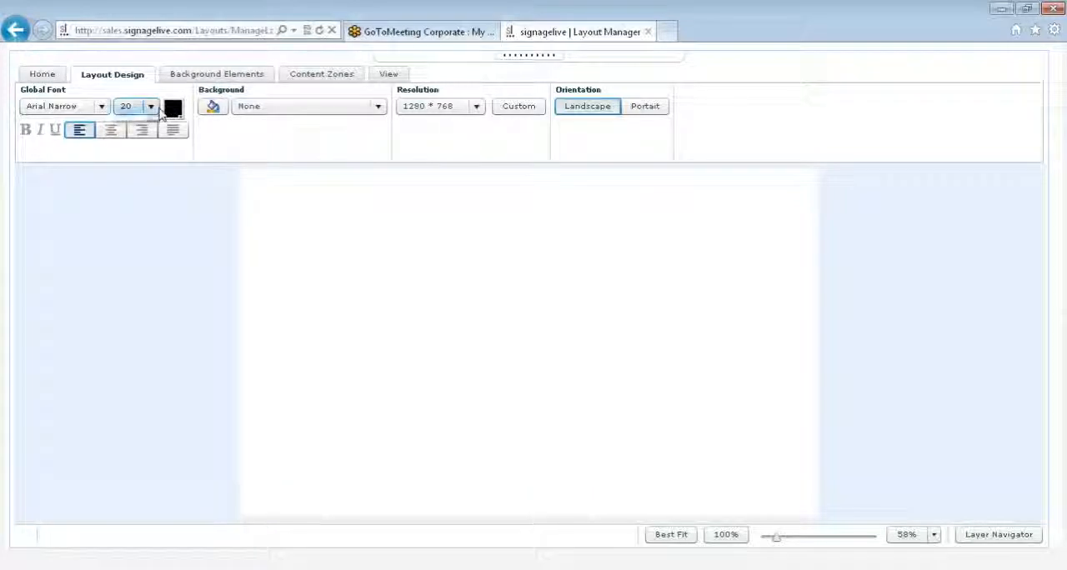
click(142, 107)
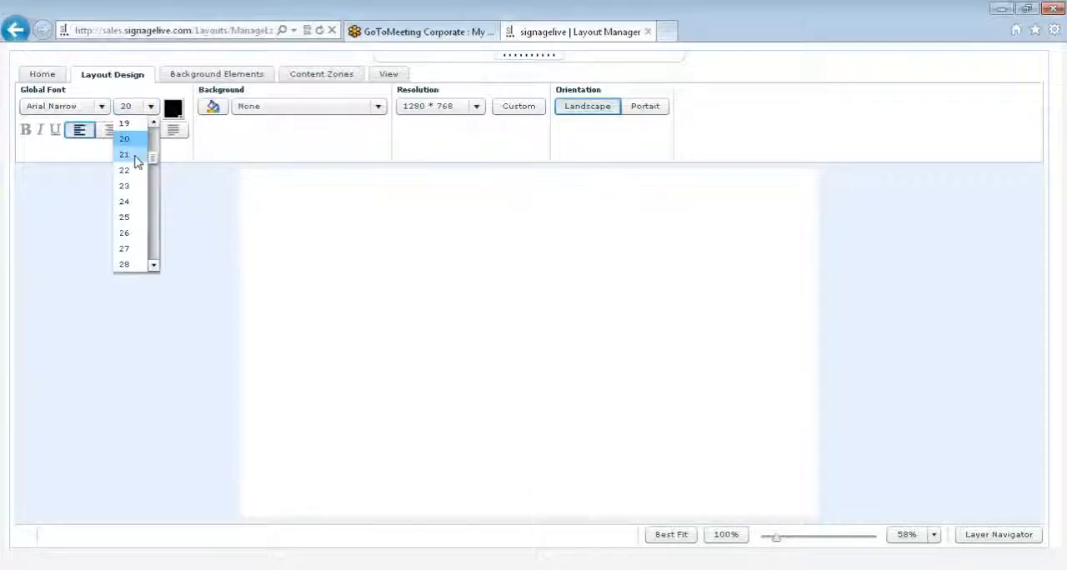
click(130, 201)
click(173, 108)
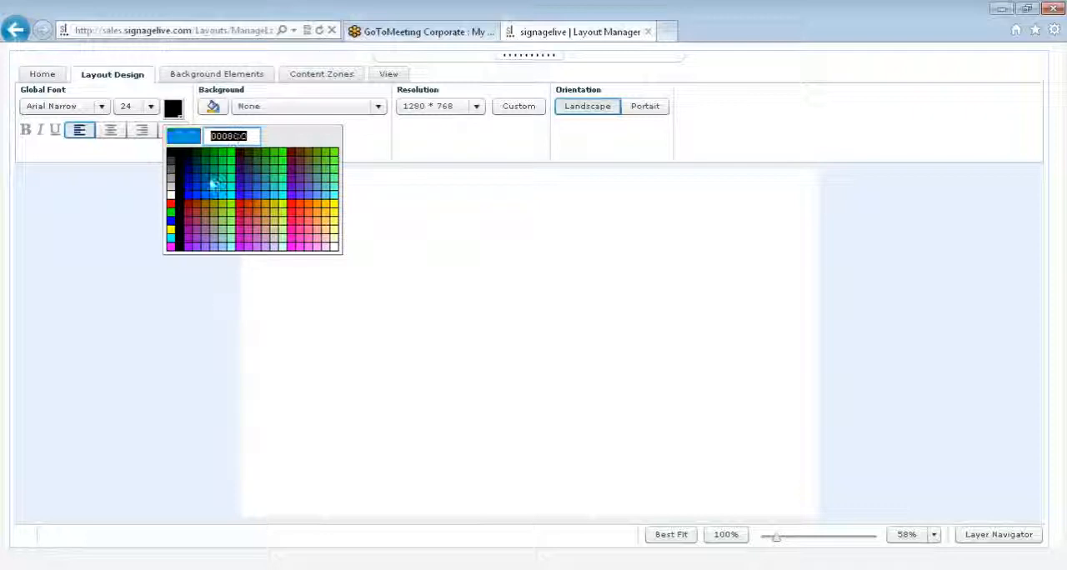
click(174, 110)
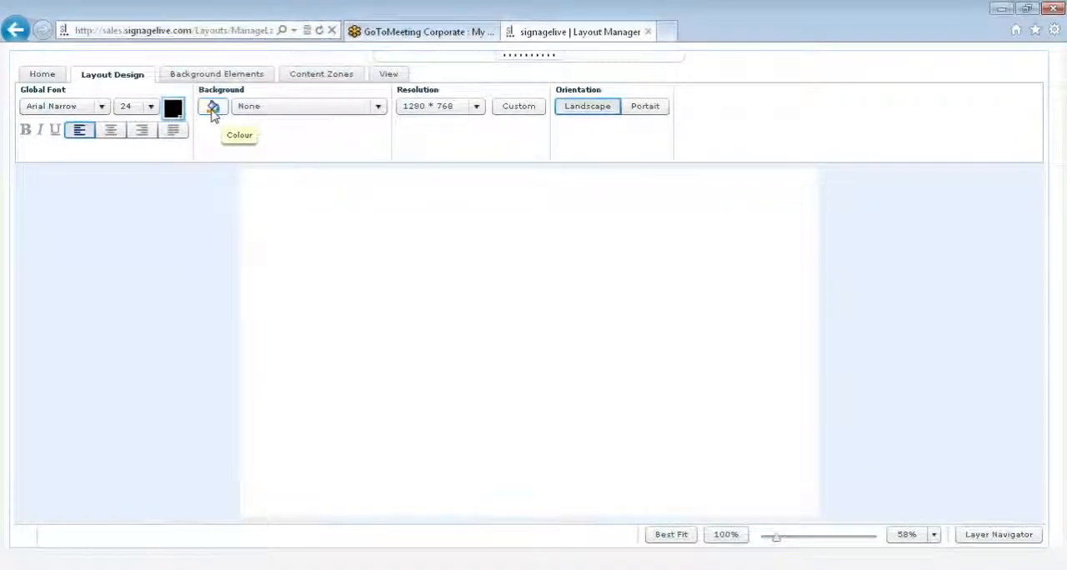
- Fill the layout background with a two-colour vertical gradient running from grey to dark blue
click(212, 110)
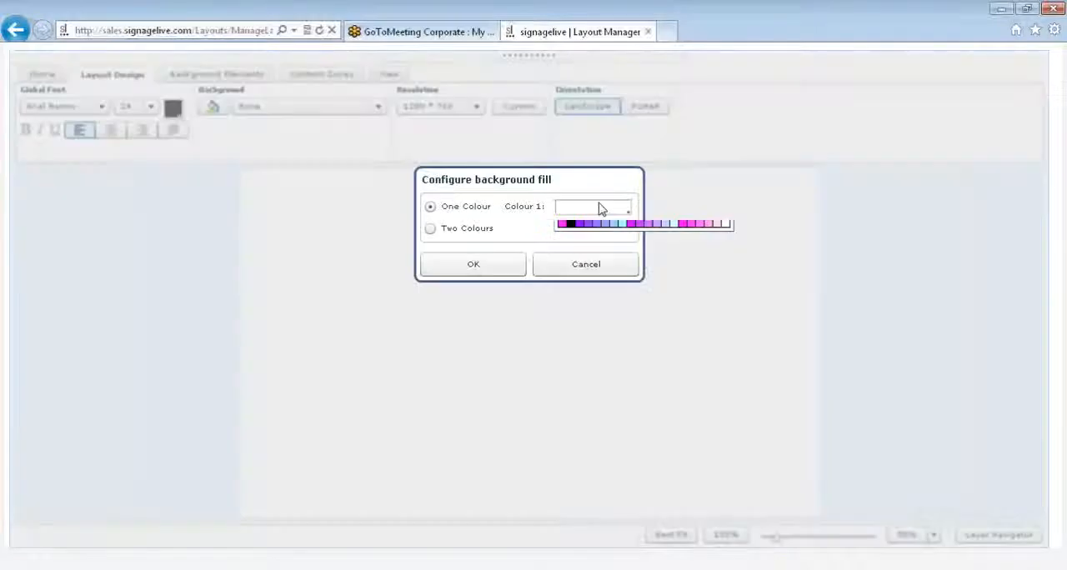
click(584, 265)
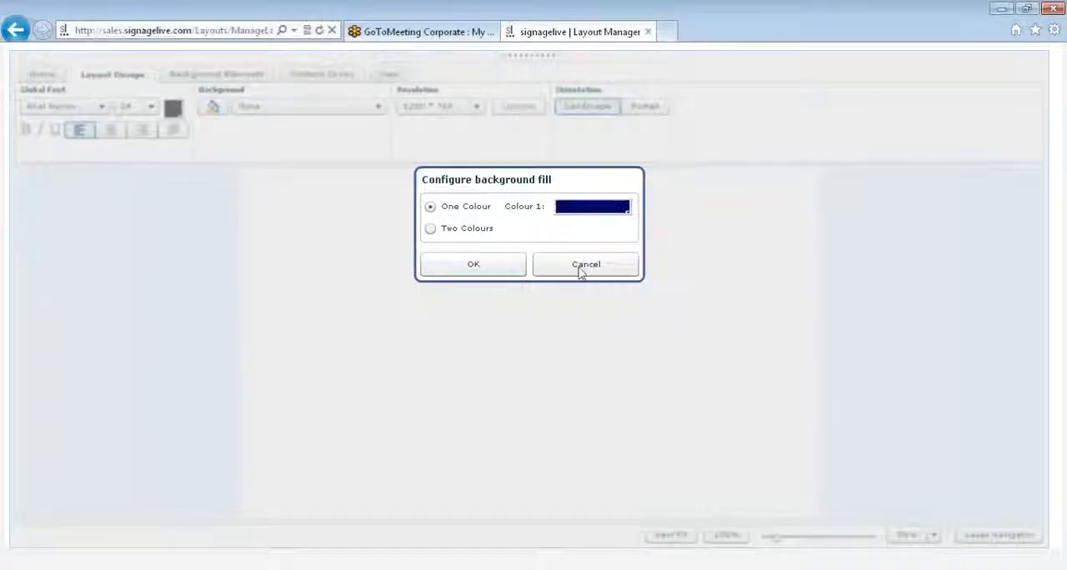
click(431, 230)
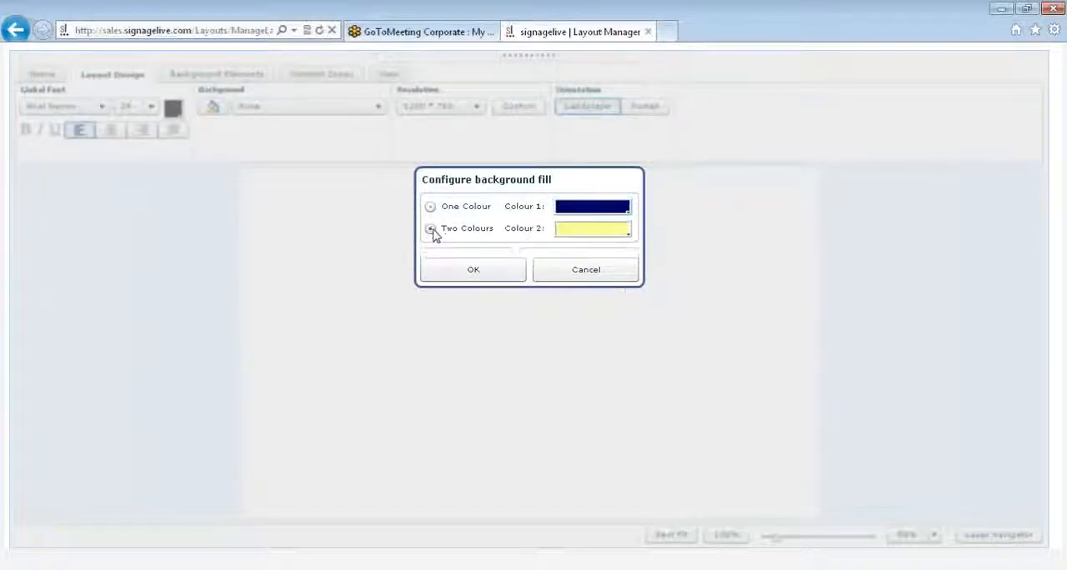
click(571, 233)
click(564, 293)
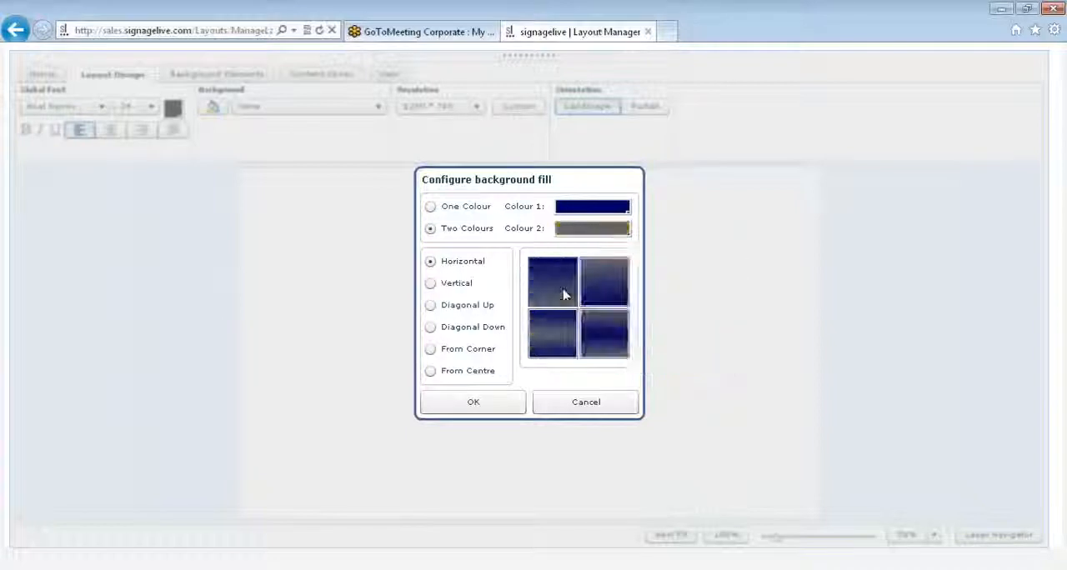
click(432, 285)
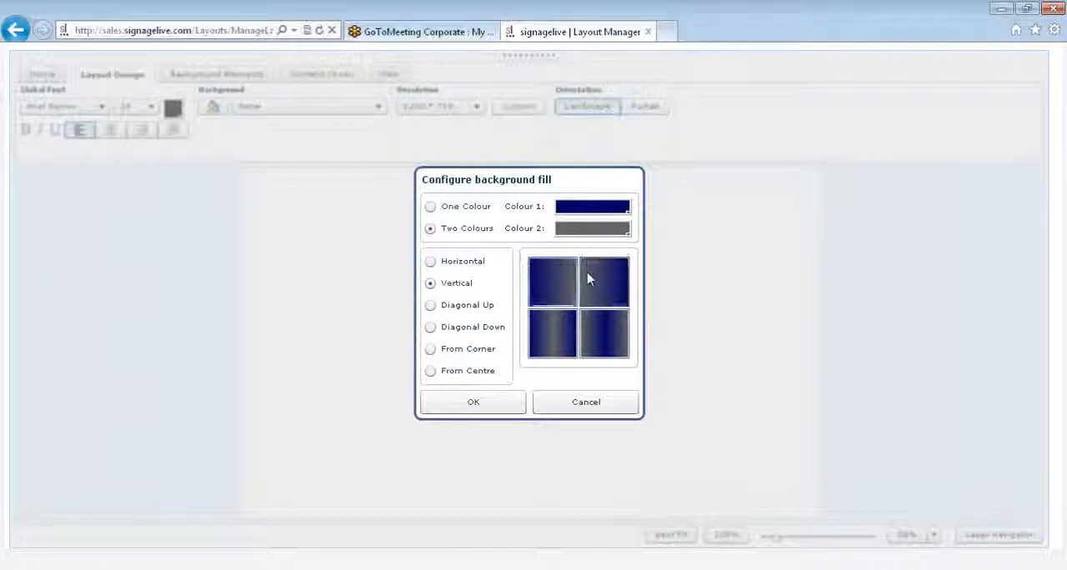
click(492, 404)
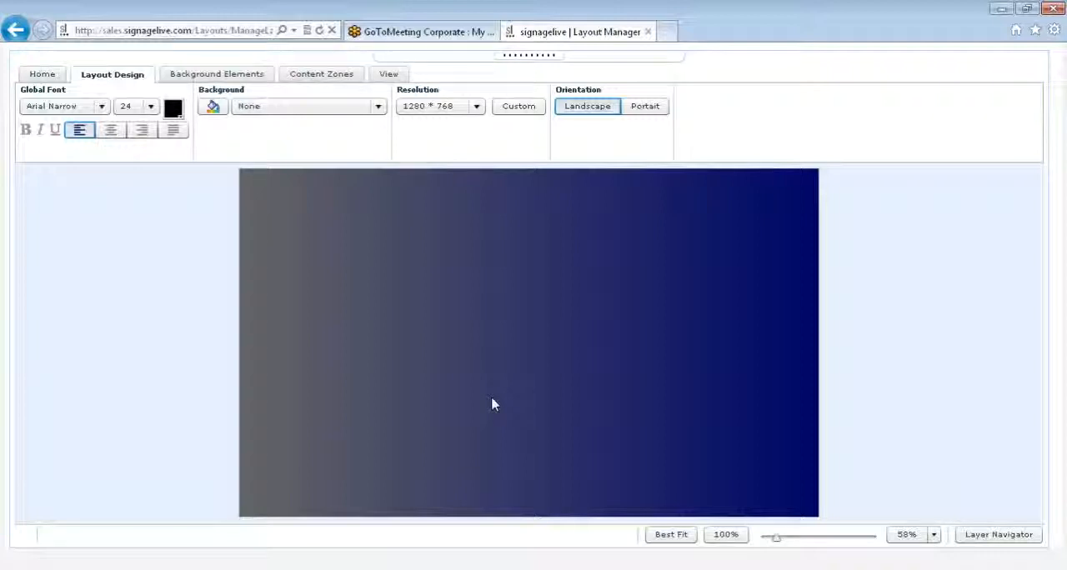
click(367, 114)
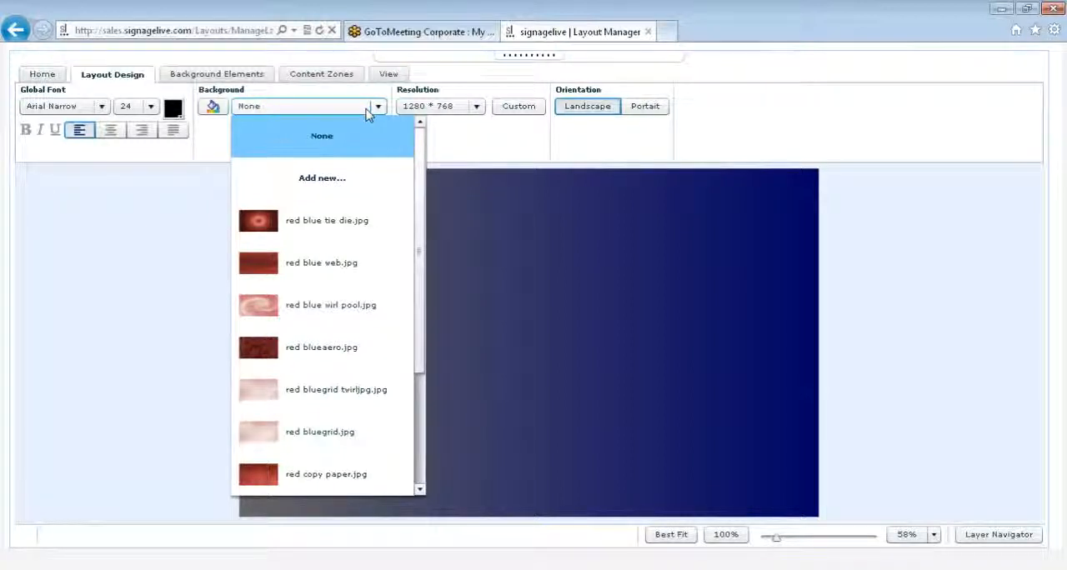
click(366, 175)
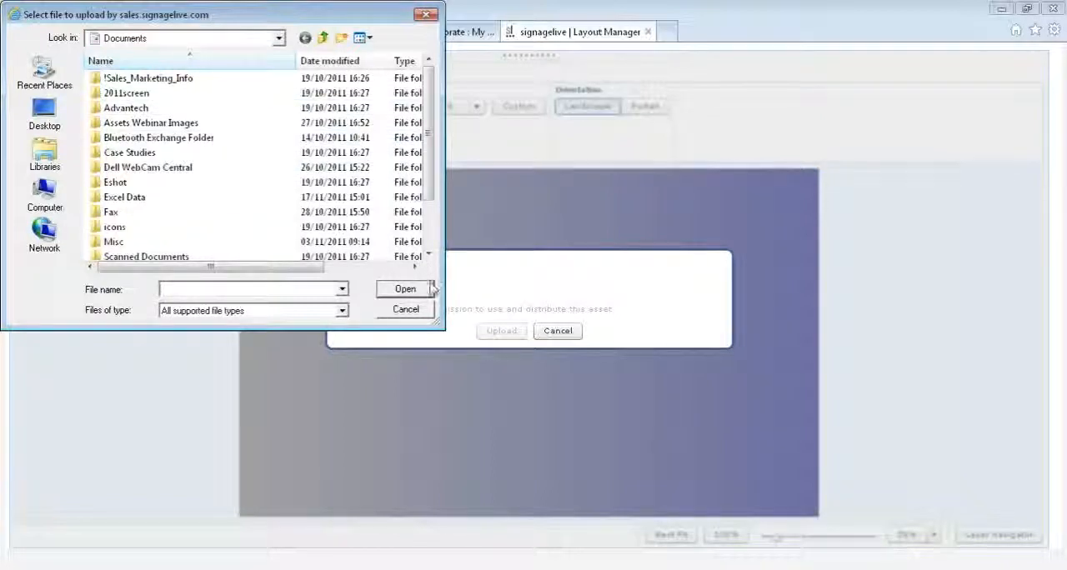
click(423, 310)
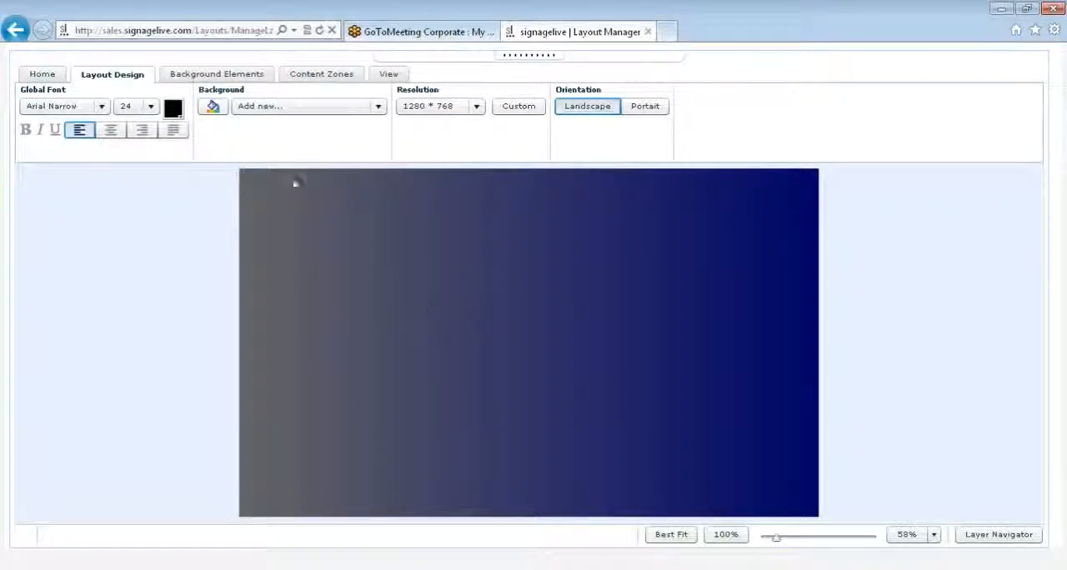
- Search the full background image library for "signagelive" and set signagelive blue bevel.jpg as the layout's background
click(278, 114)
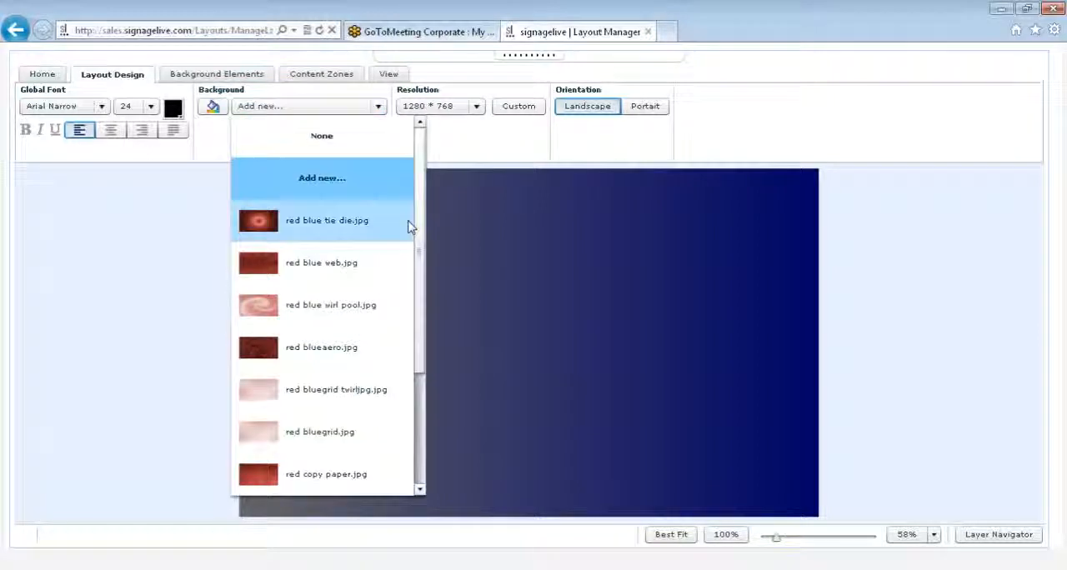
drag(422, 246, 428, 381)
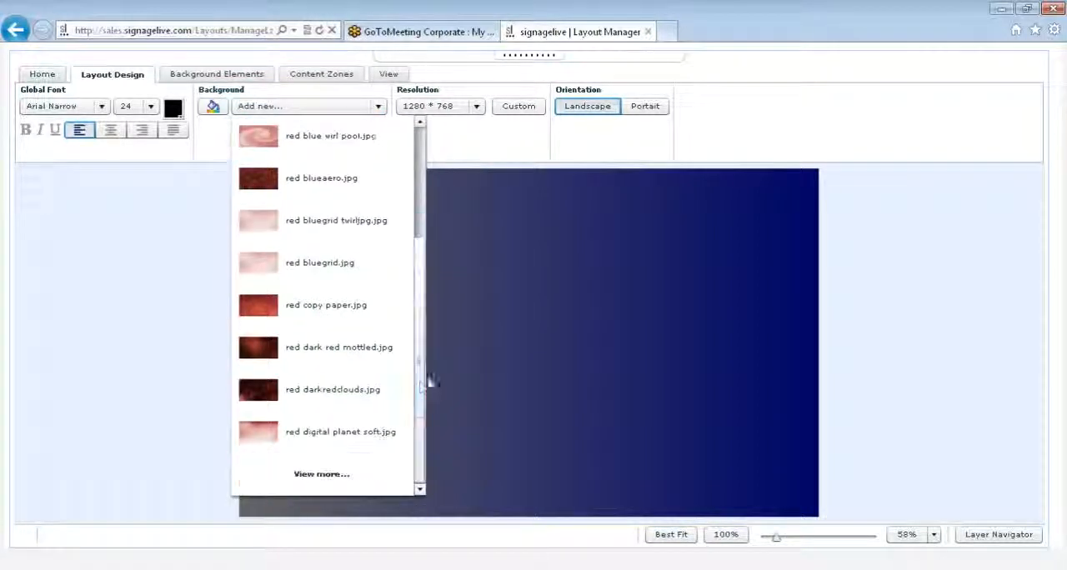
click(340, 472)
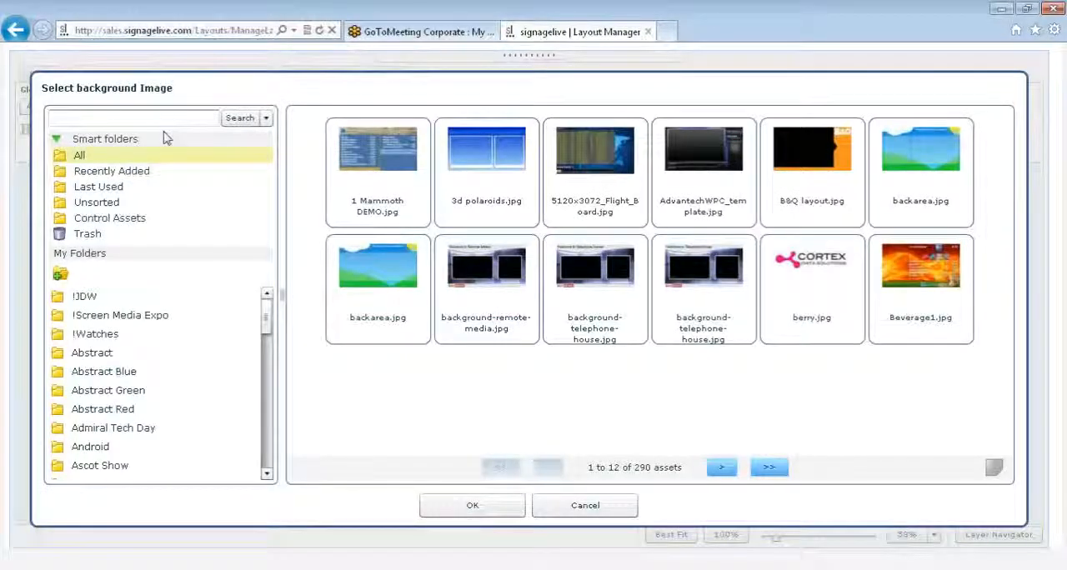
click(169, 119)
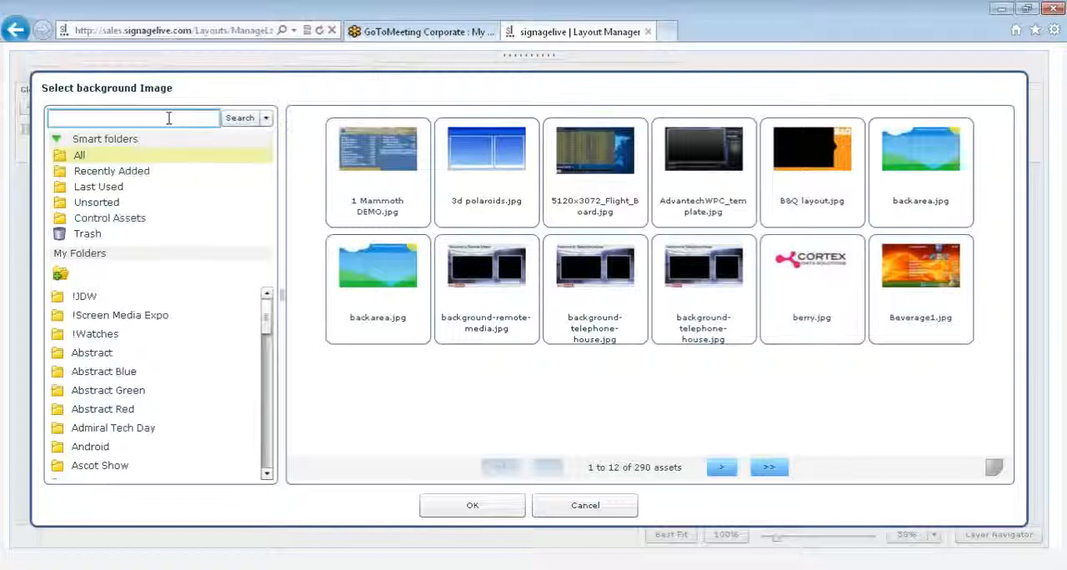
text(signagelive)
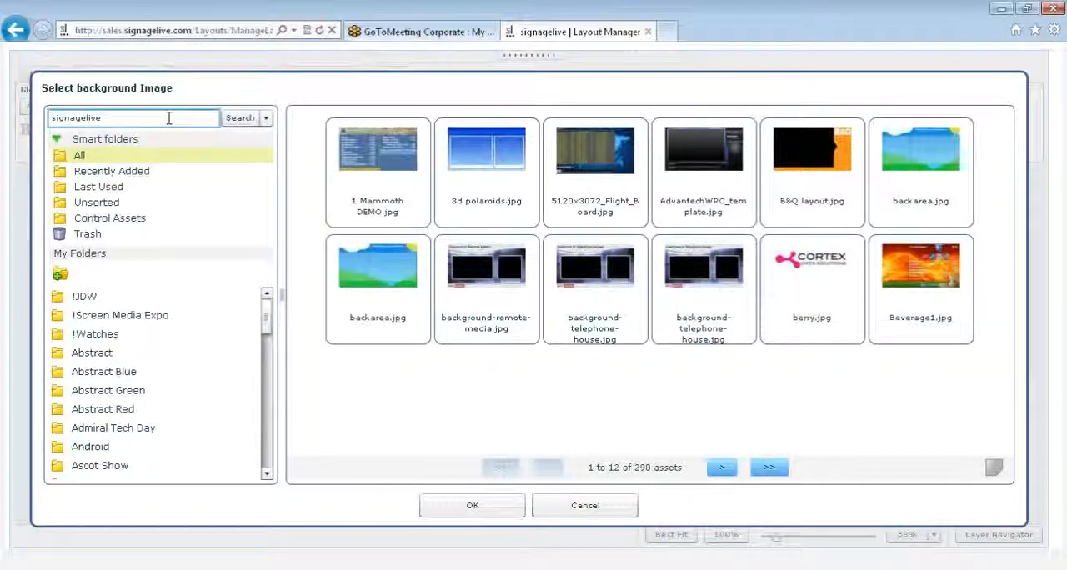
key(Return)
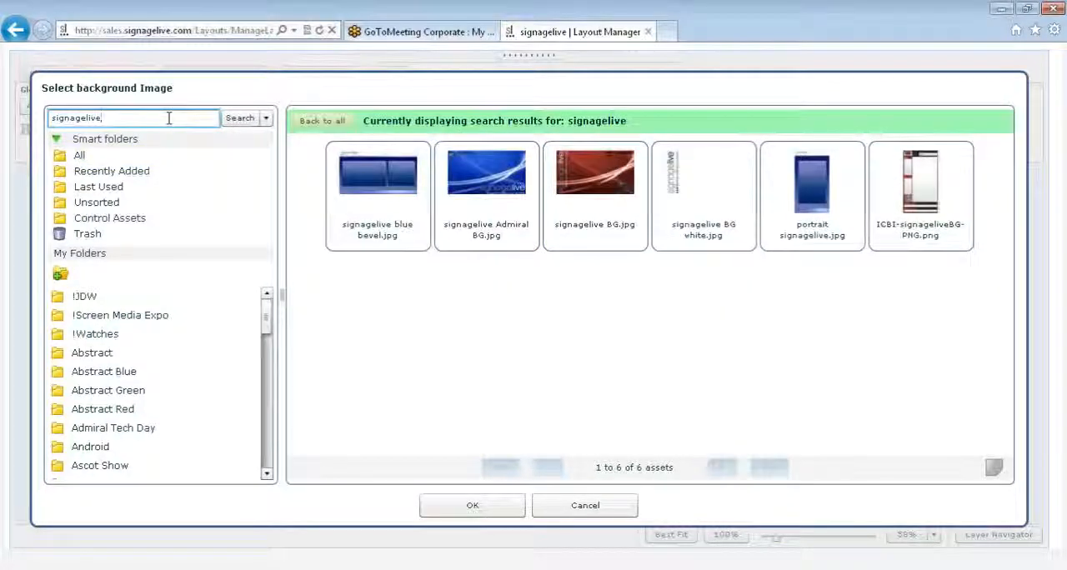
click(359, 179)
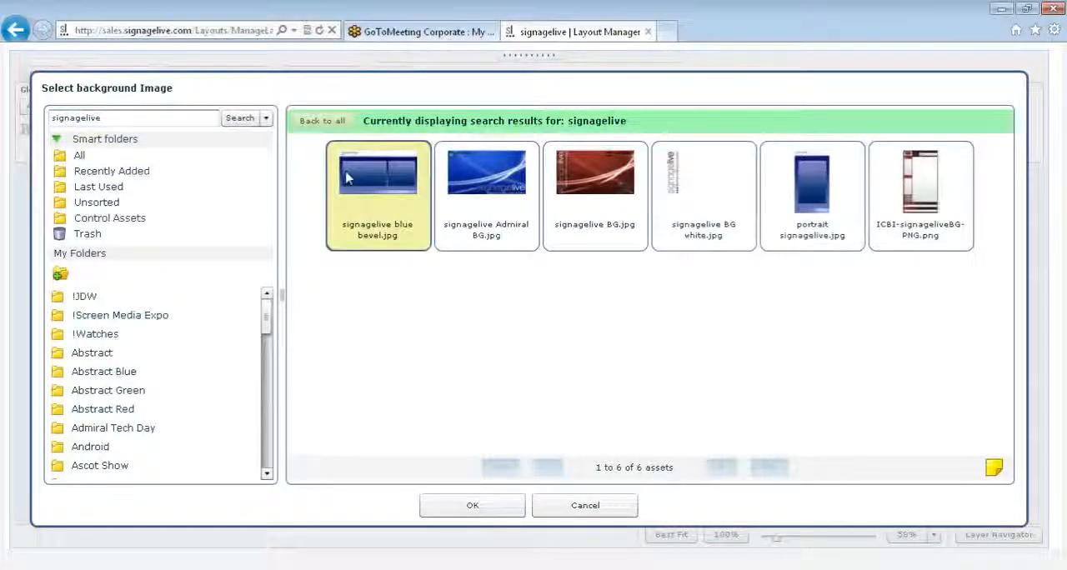
click(434, 503)
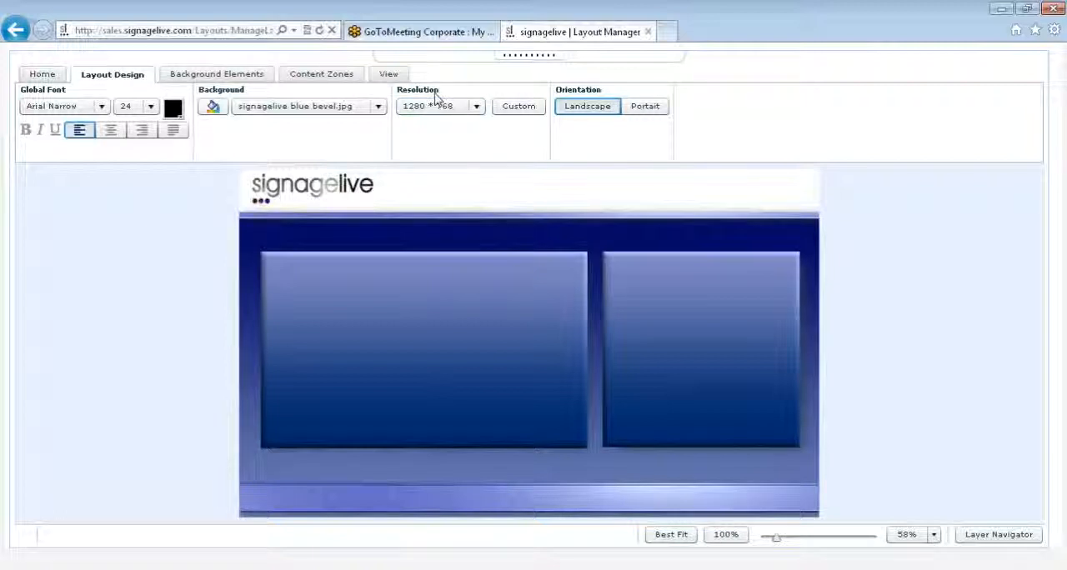
click(474, 109)
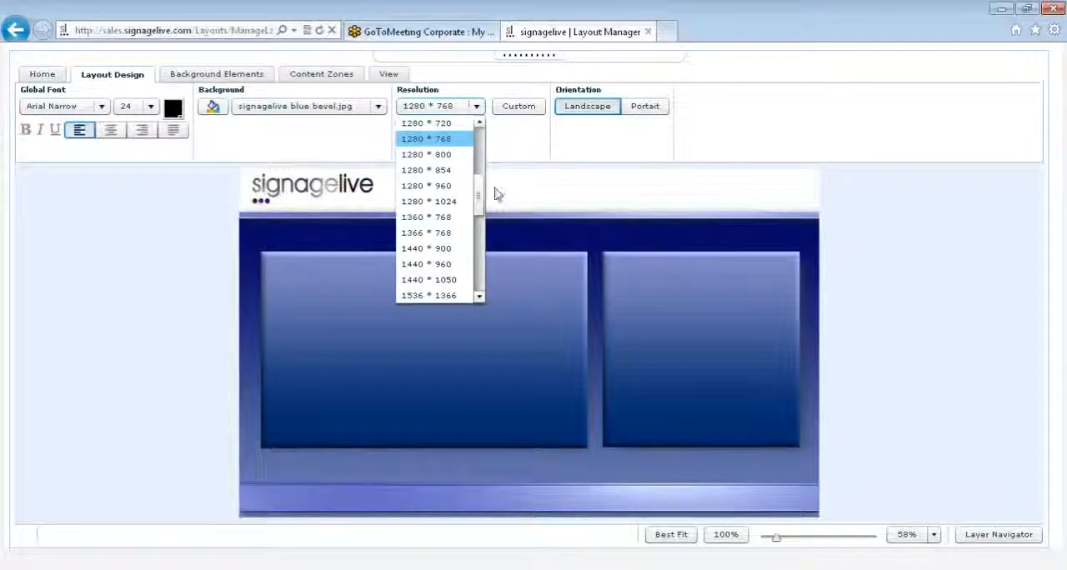
drag(478, 193, 480, 171)
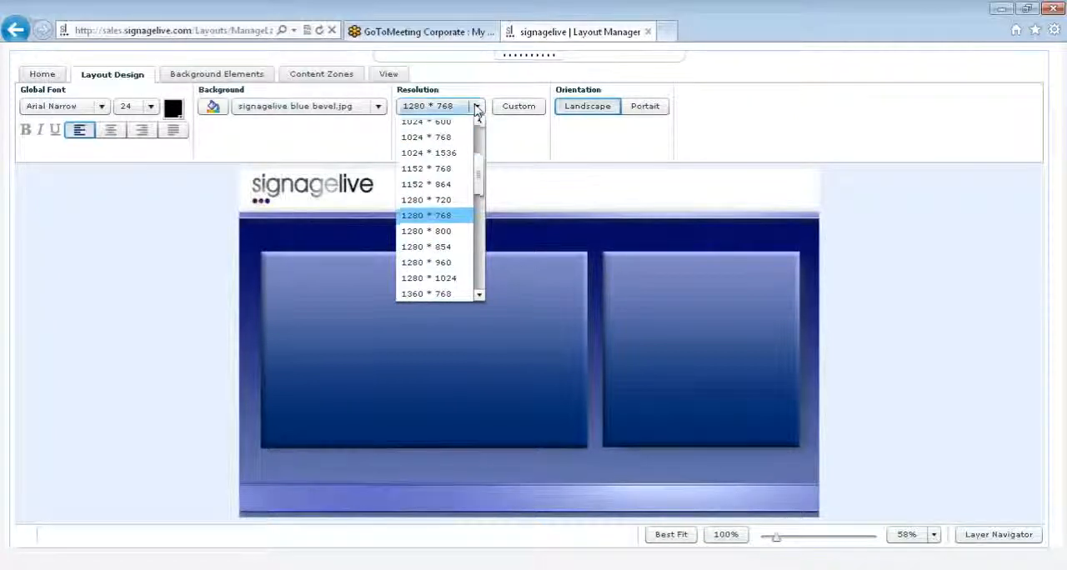
click(477, 109)
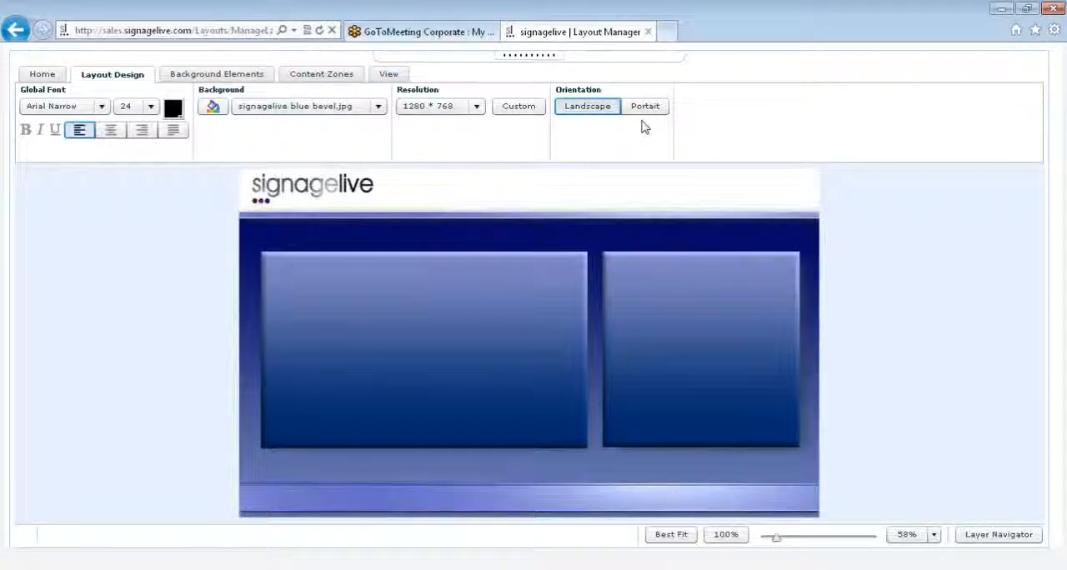
- Place a square background element, about 50 by 51, inside the larger blue panel of the layout at about X 324, Y 460
click(208, 76)
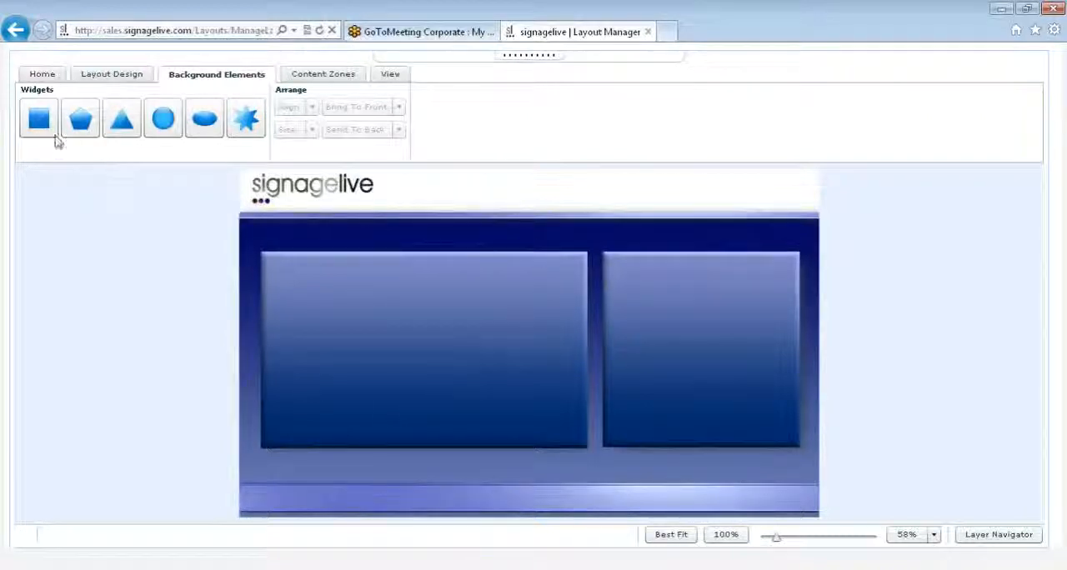
drag(34, 125, 388, 386)
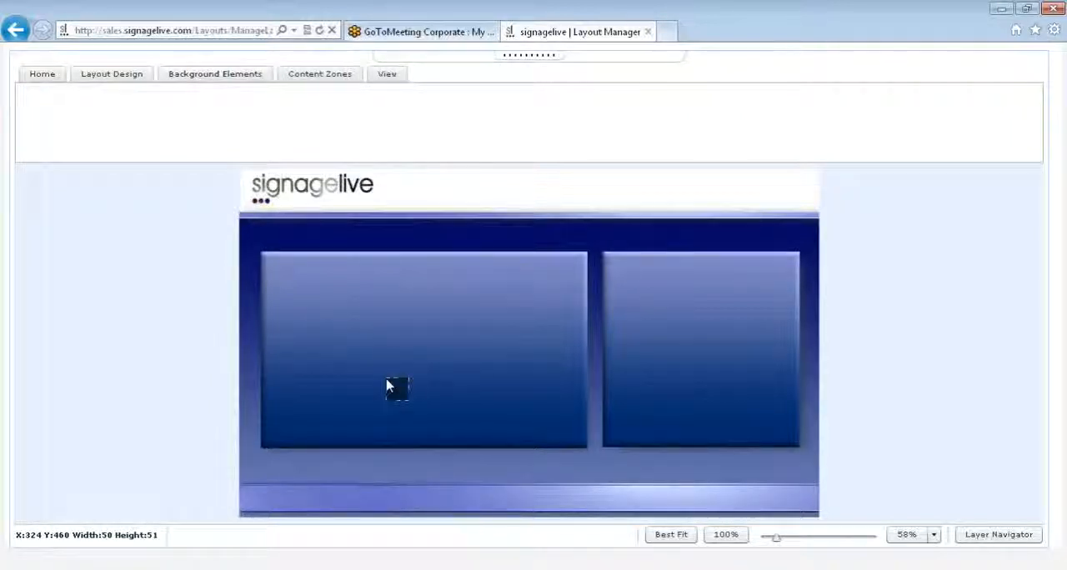
- Stretch the square to about 695 by 414 over the larger blue panel and fill it with a horizontal black-to-white two-colour gradient
drag(413, 382, 582, 257)
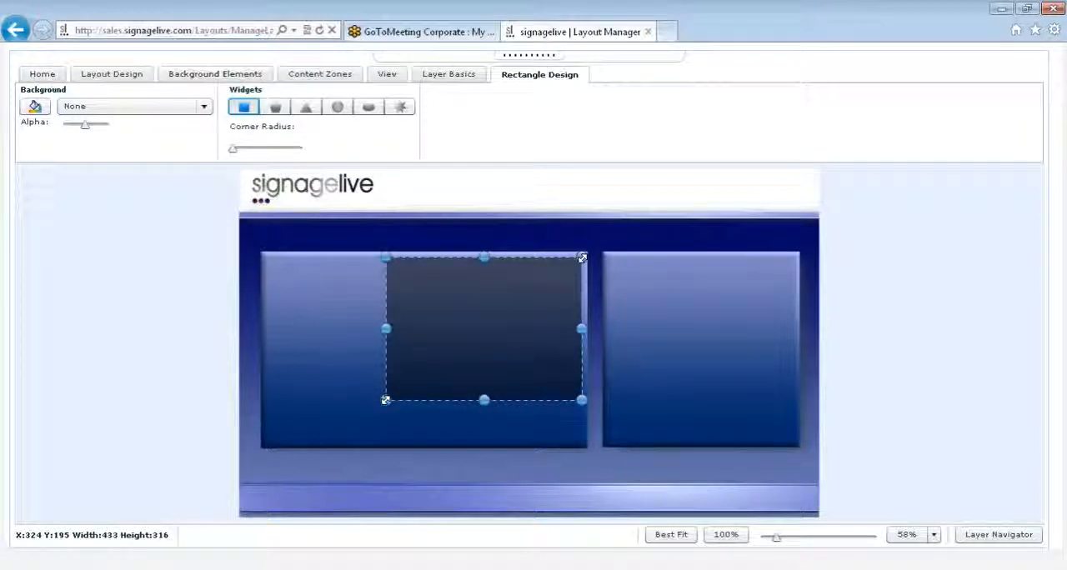
drag(385, 400, 265, 445)
click(43, 111)
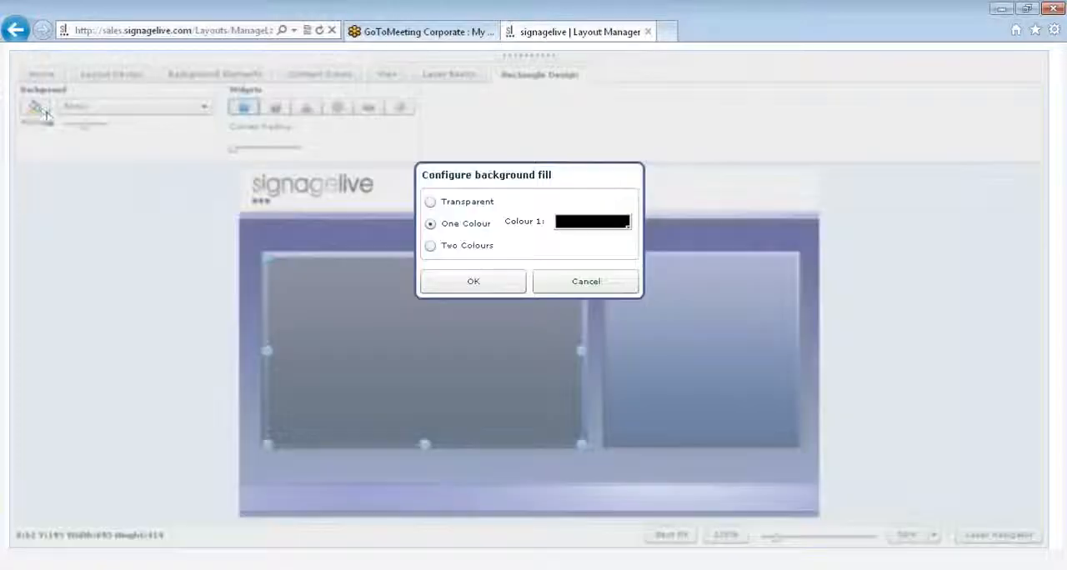
click(431, 249)
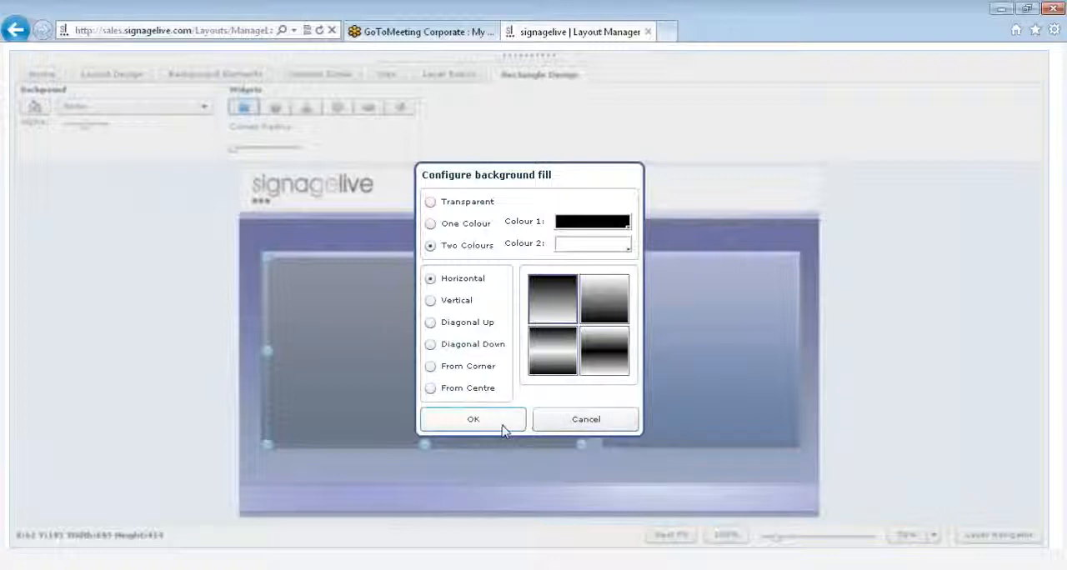
click(499, 424)
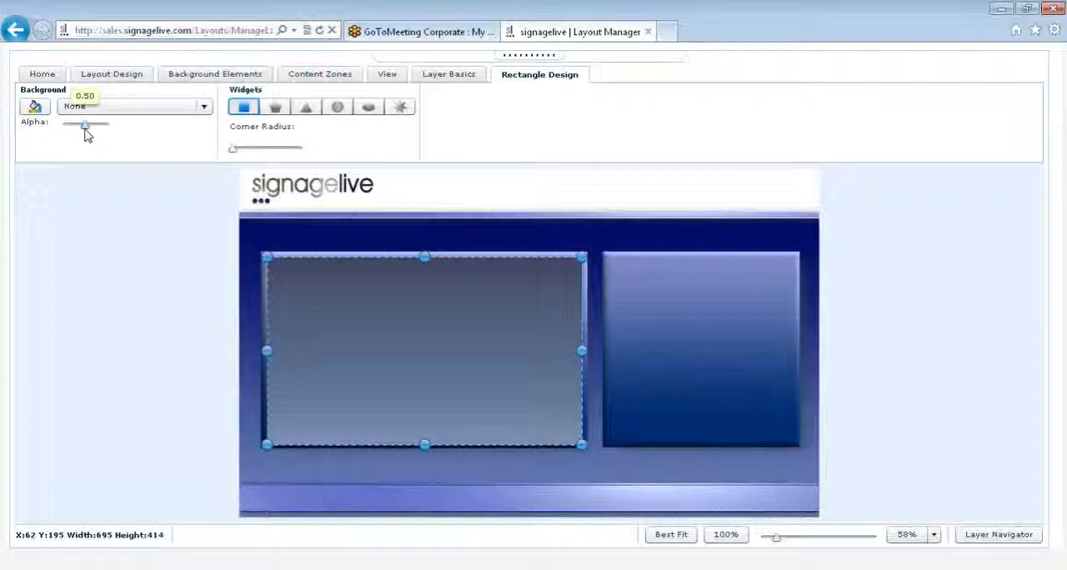
- Reduce the rectangle's background alpha slightly, round its corners a little and narrow it to about 693 wide
drag(87, 136, 77, 131)
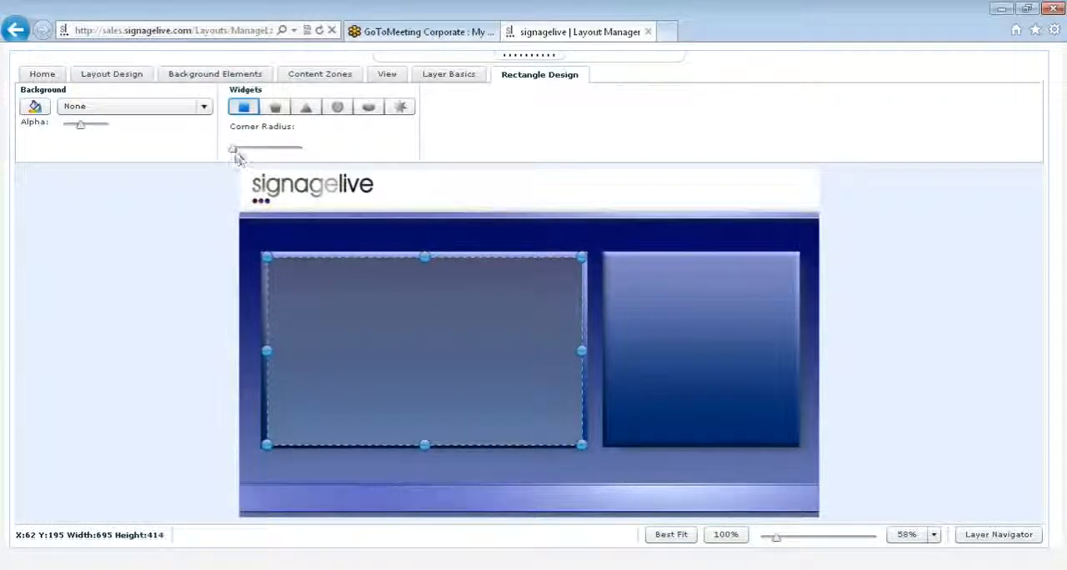
drag(235, 151, 259, 154)
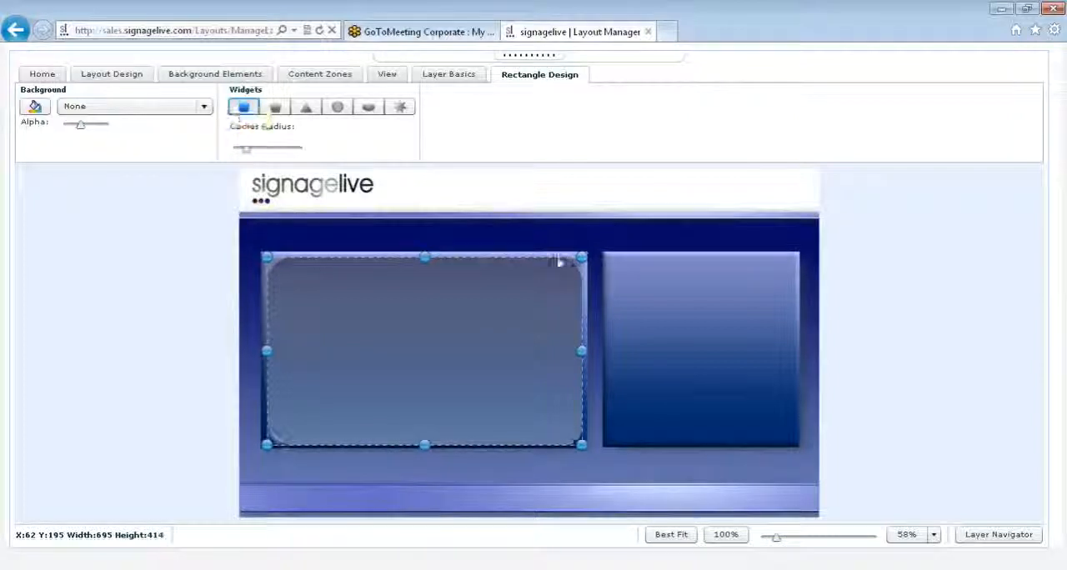
drag(581, 257, 579, 256)
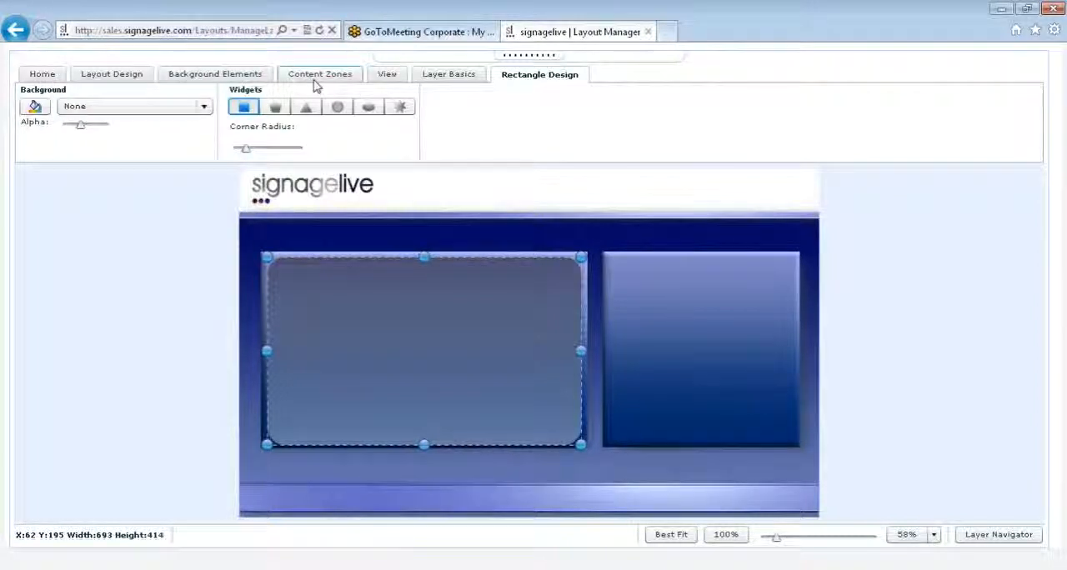
- Delete the rounded rectangle background element from the larger blue panel
click(250, 77)
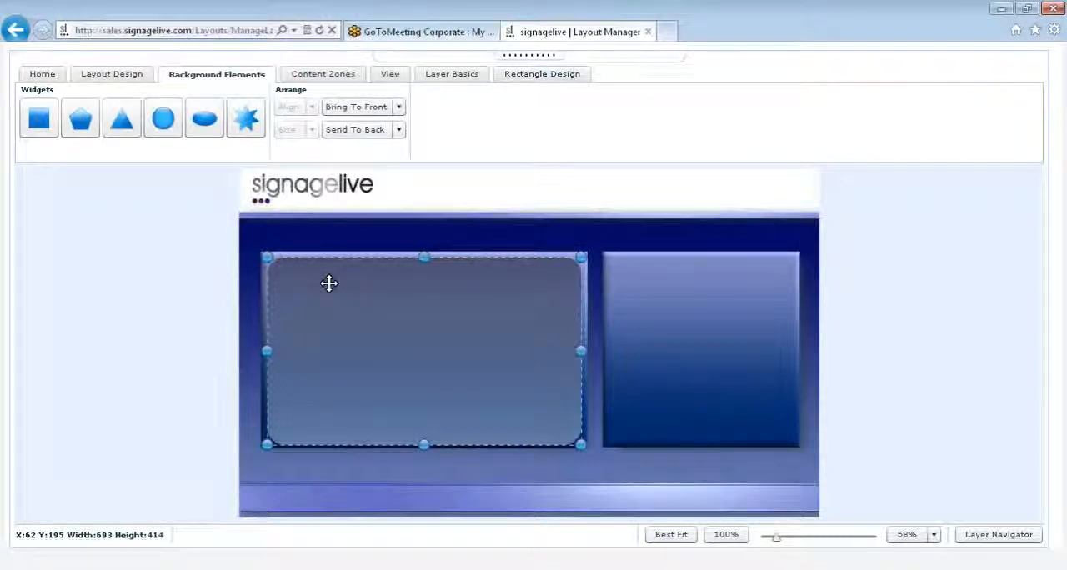
key(Delete)
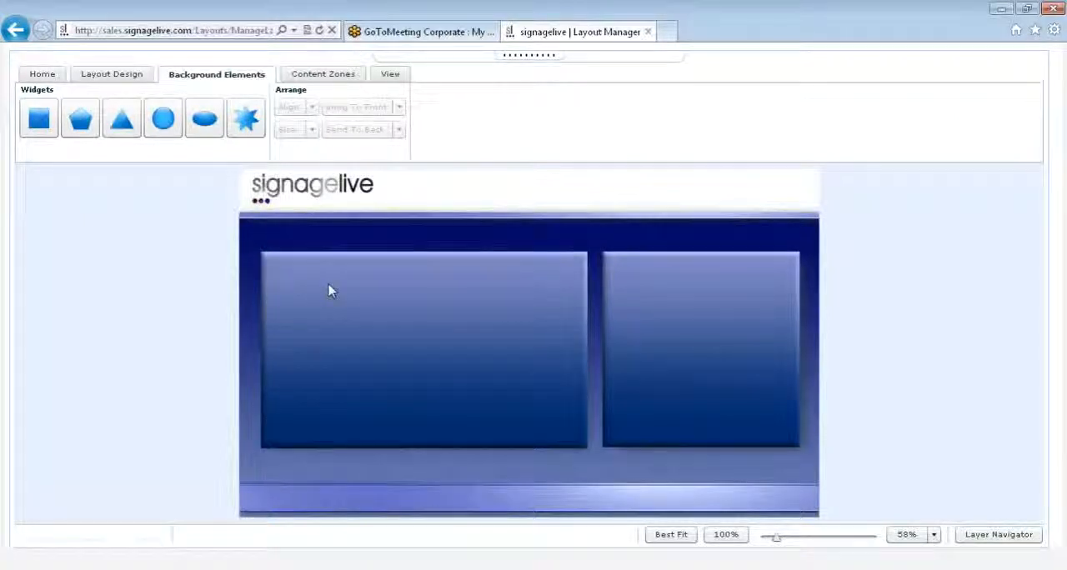
- Add a schedulable content zone inside the larger blue panel and enlarge it to about 553 by 303
click(320, 79)
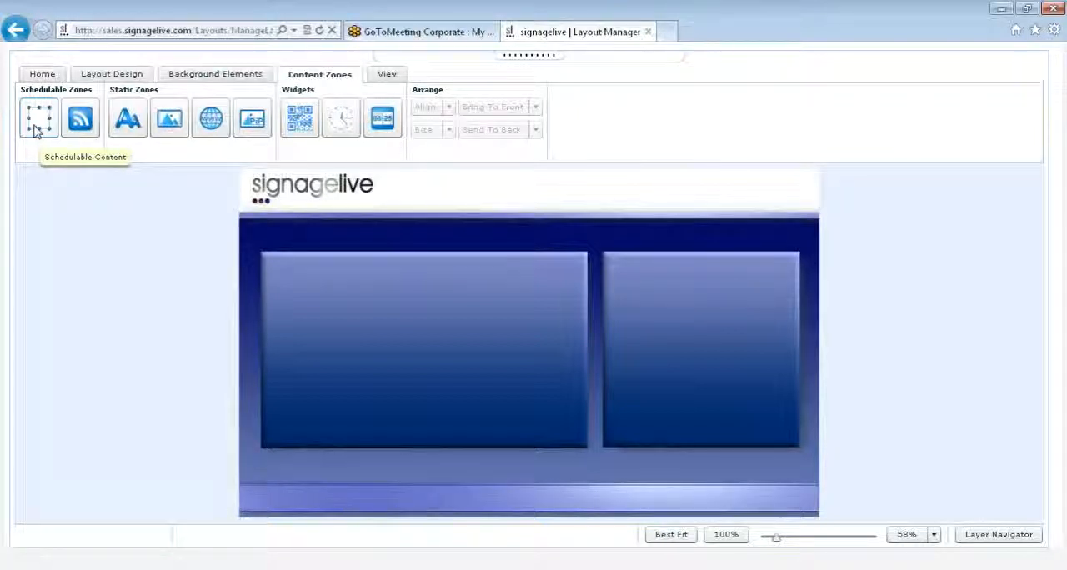
drag(37, 125, 299, 292)
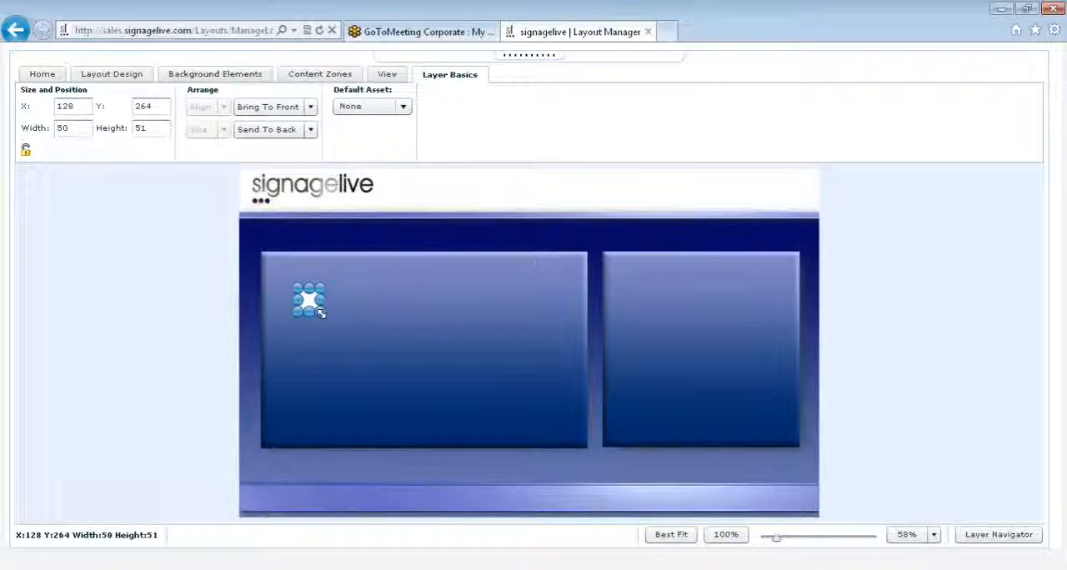
drag(321, 312, 546, 429)
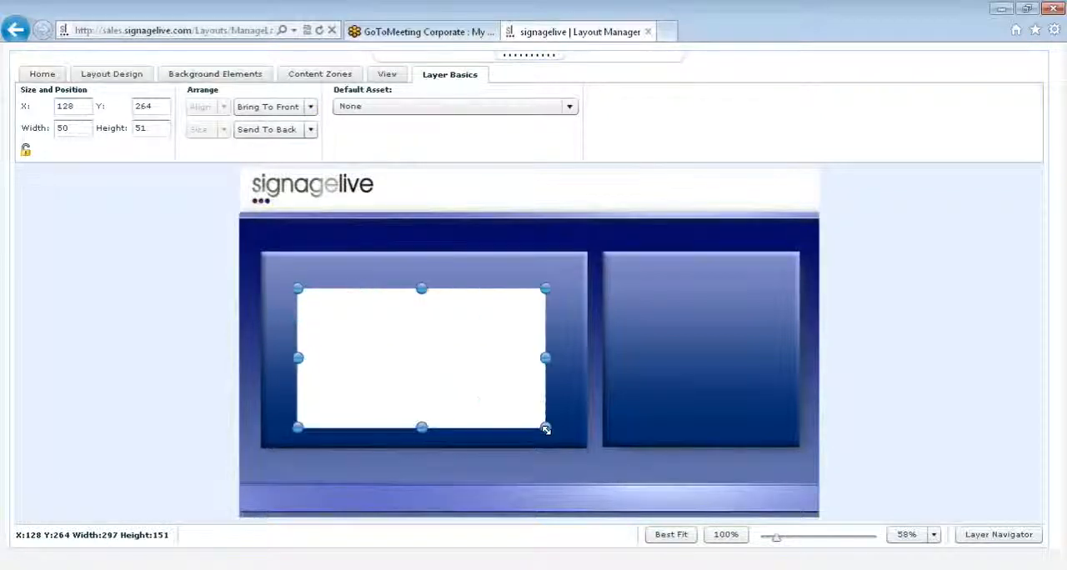
mouse_move(546, 428)
mouse_down()
mouse_move(581, 439)
mouse_move(549, 427)
mouse_up()
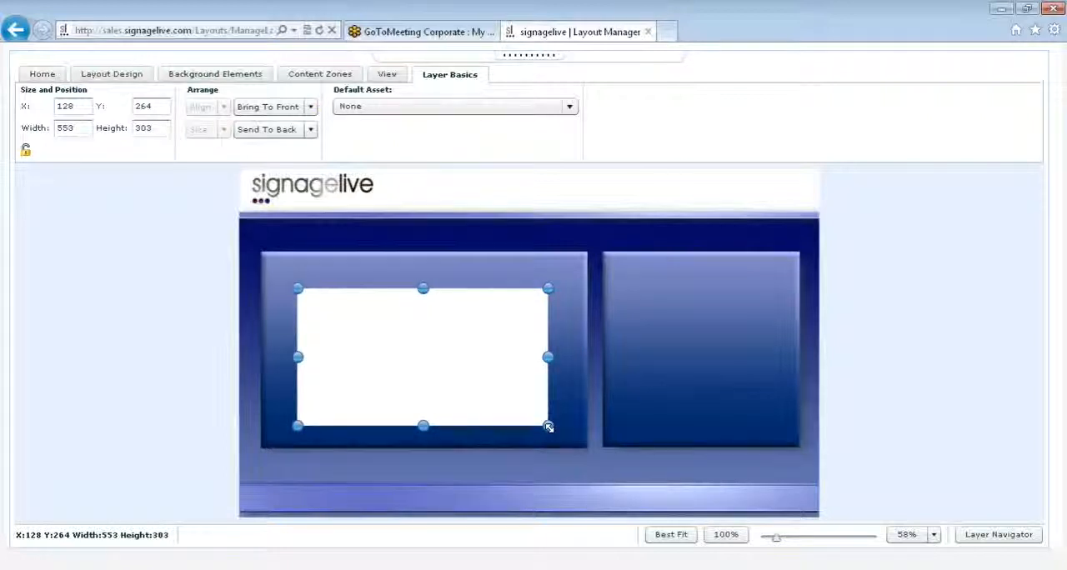
- Set the schedulable content zone's width to 710 and height to 410
click(76, 106)
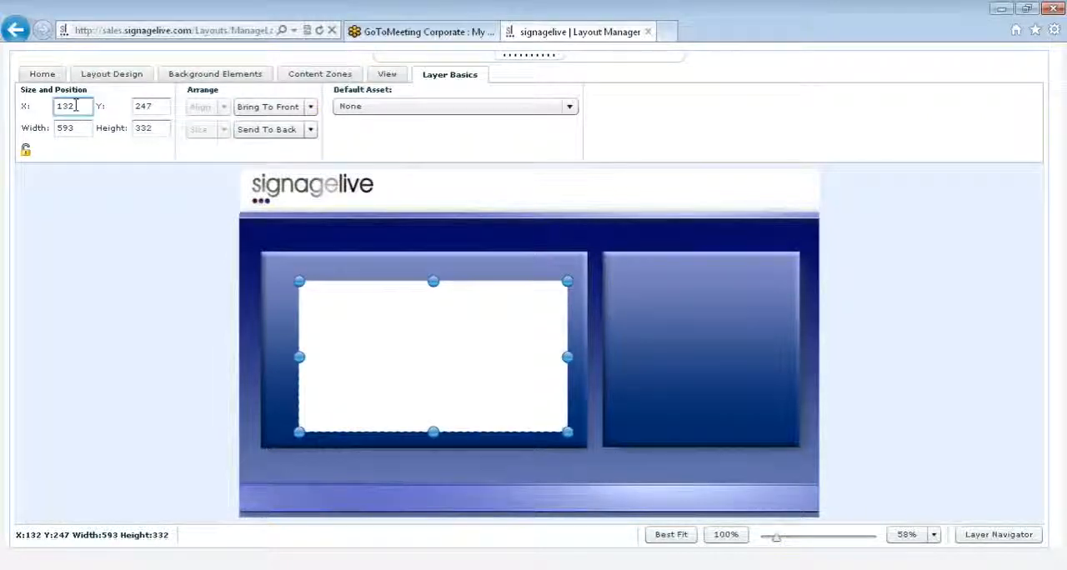
click(156, 106)
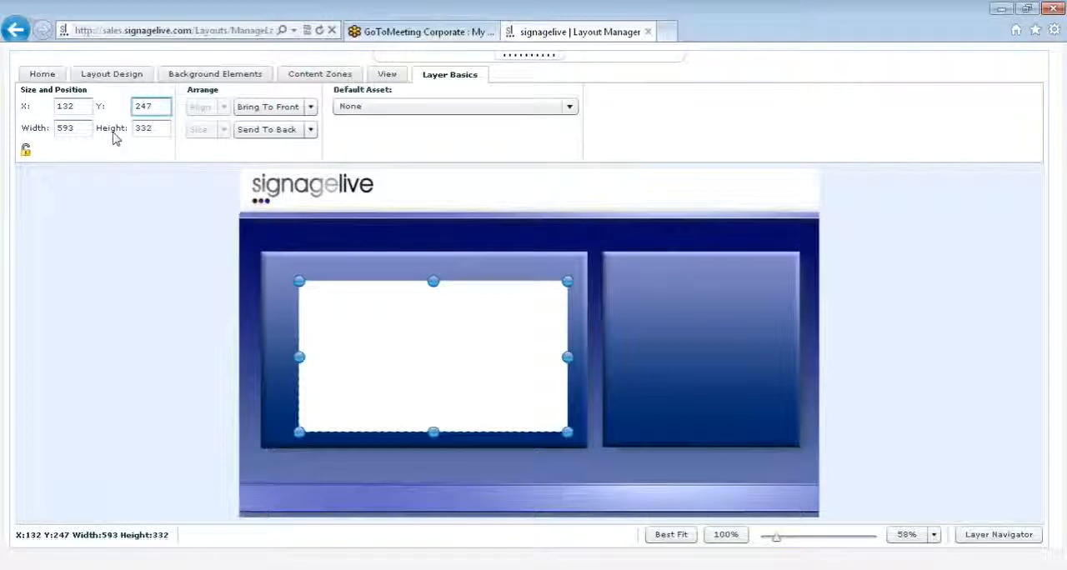
click(84, 128)
key(BackSpace)
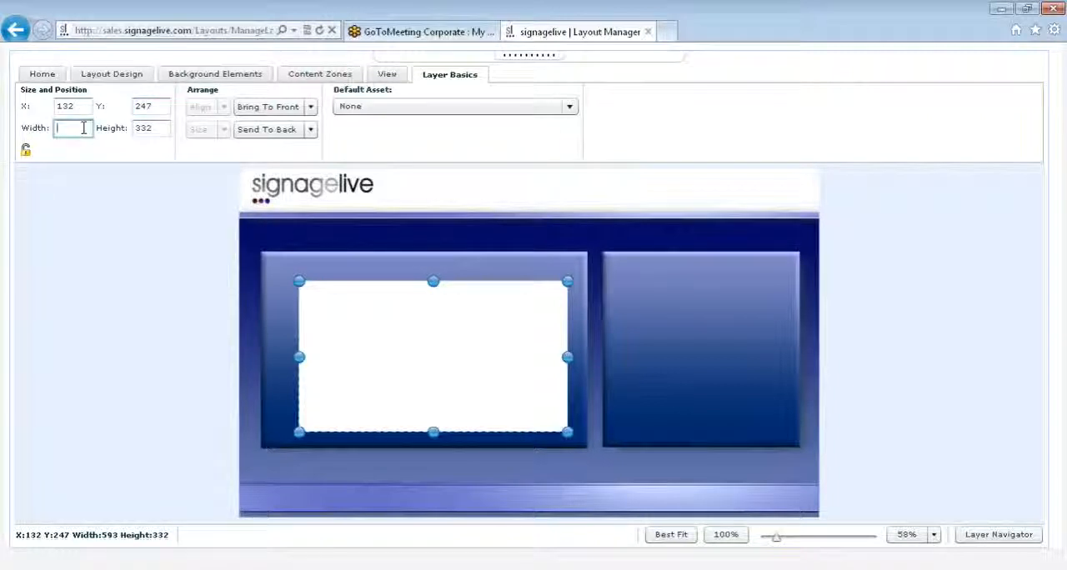
text(710)
click(162, 131)
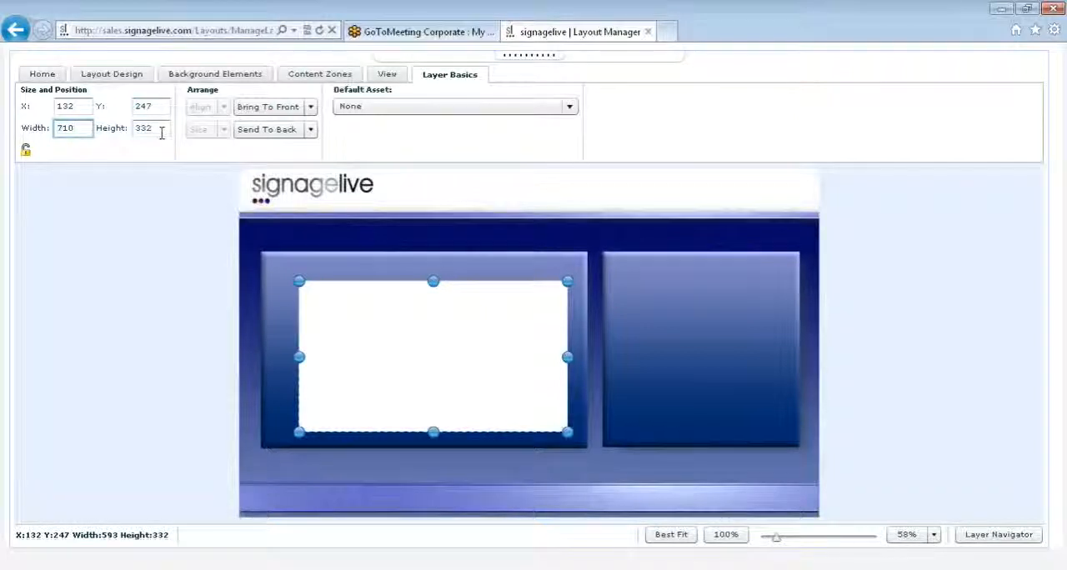
key(BackSpace)
key(BackSpace)
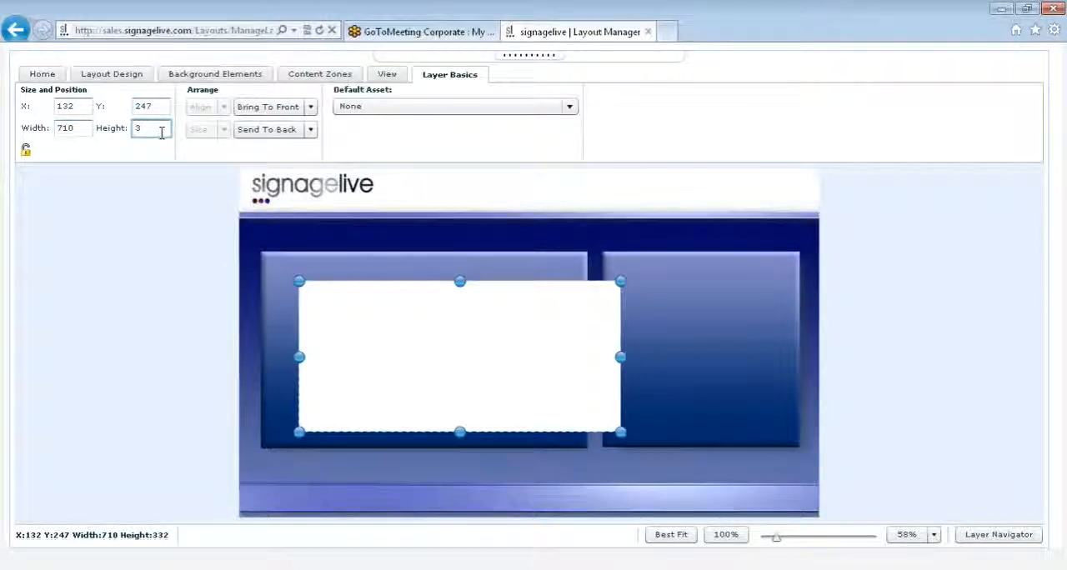
text(410)
key(Return)
- Move the content zone over the larger blue panel, to about X 47, Y 196
click(315, 241)
click(422, 311)
drag(422, 311, 383, 289)
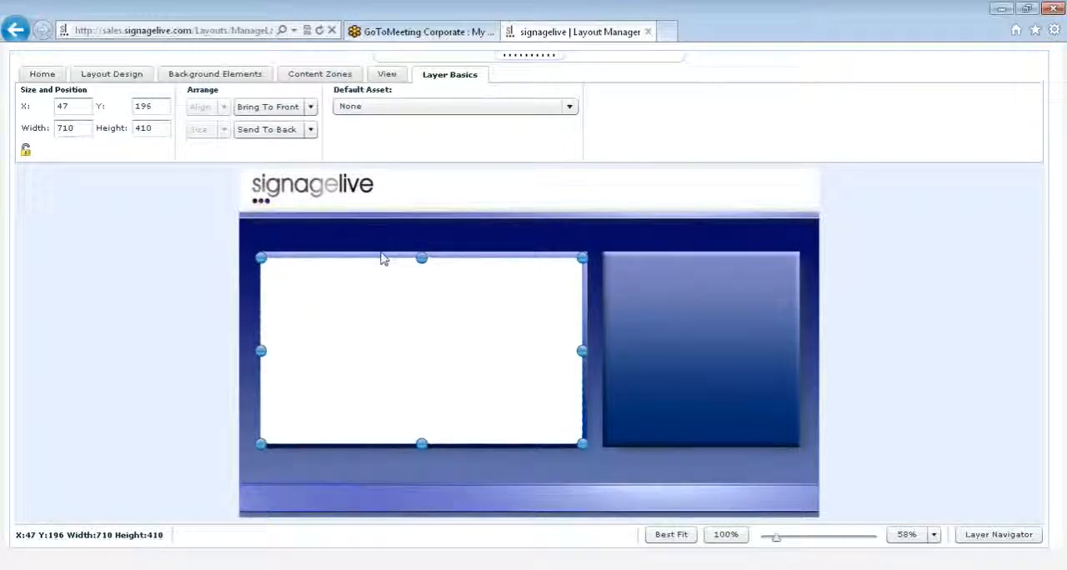
- Set the content zone's default asset to 01_classes.mp4
click(364, 109)
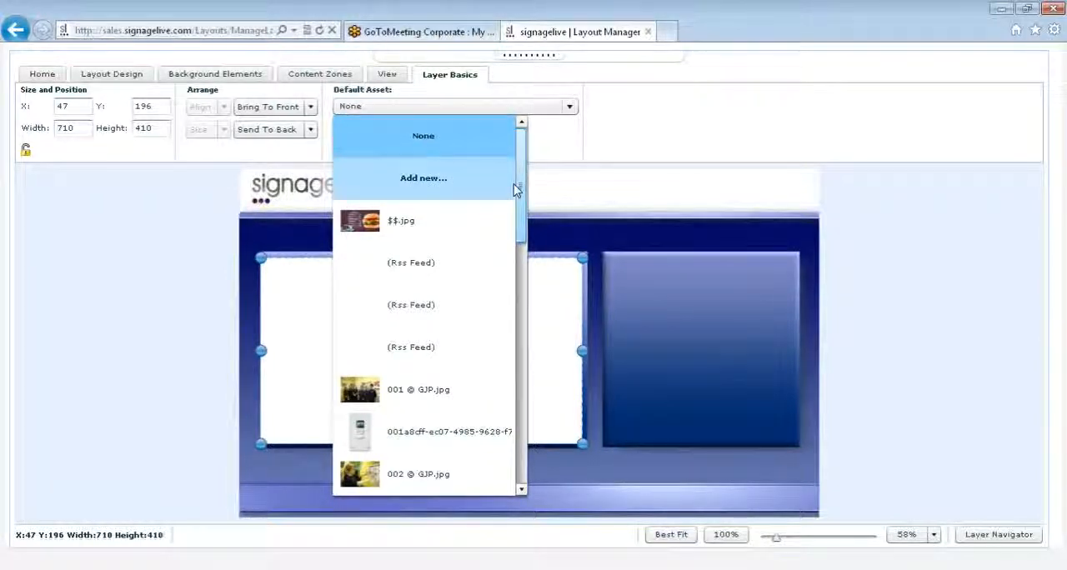
scroll(515, 200, down, 5)
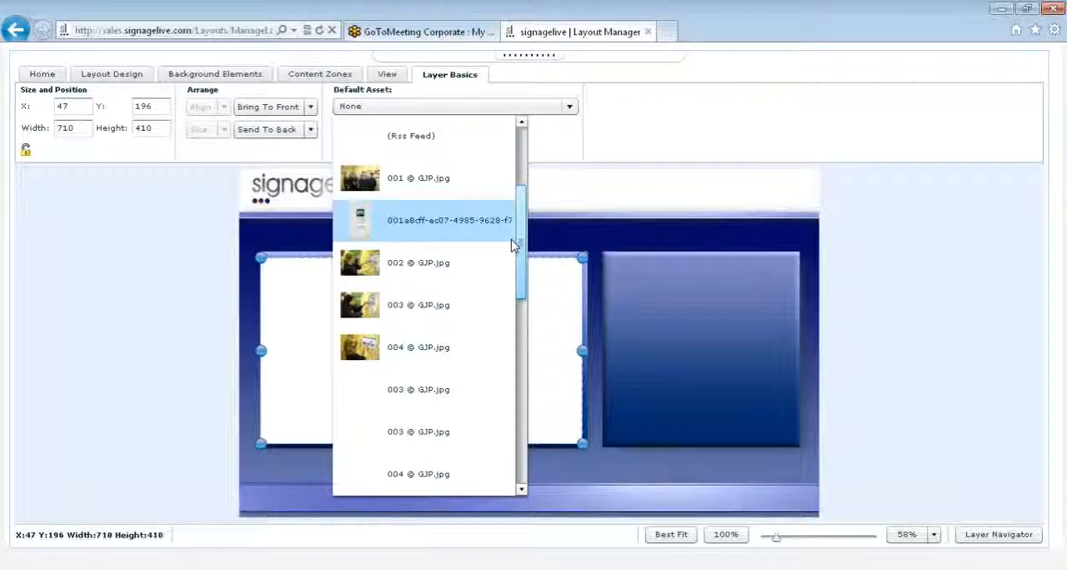
scroll(467, 367, down, 5)
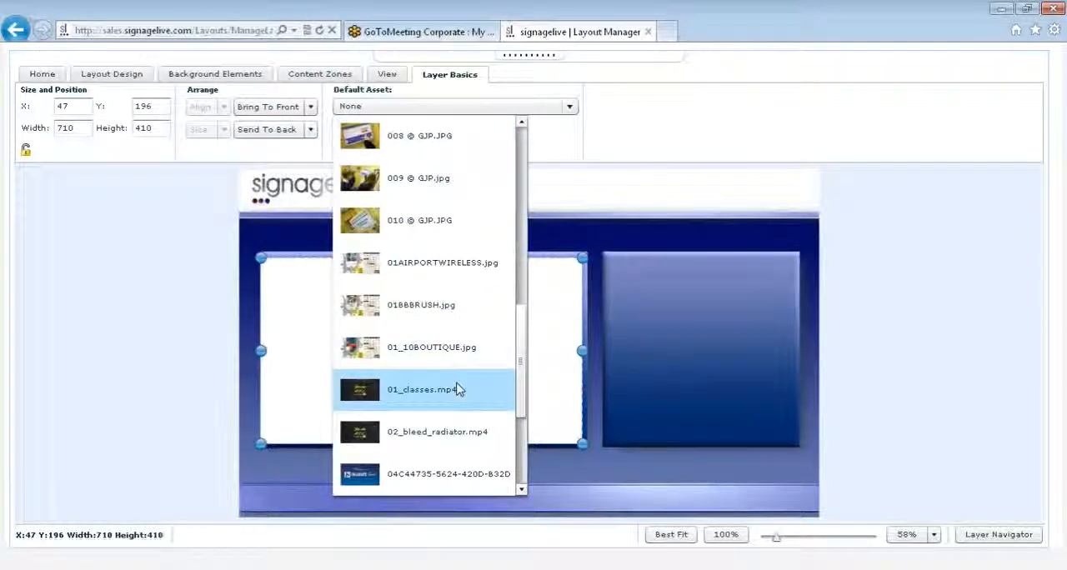
click(458, 390)
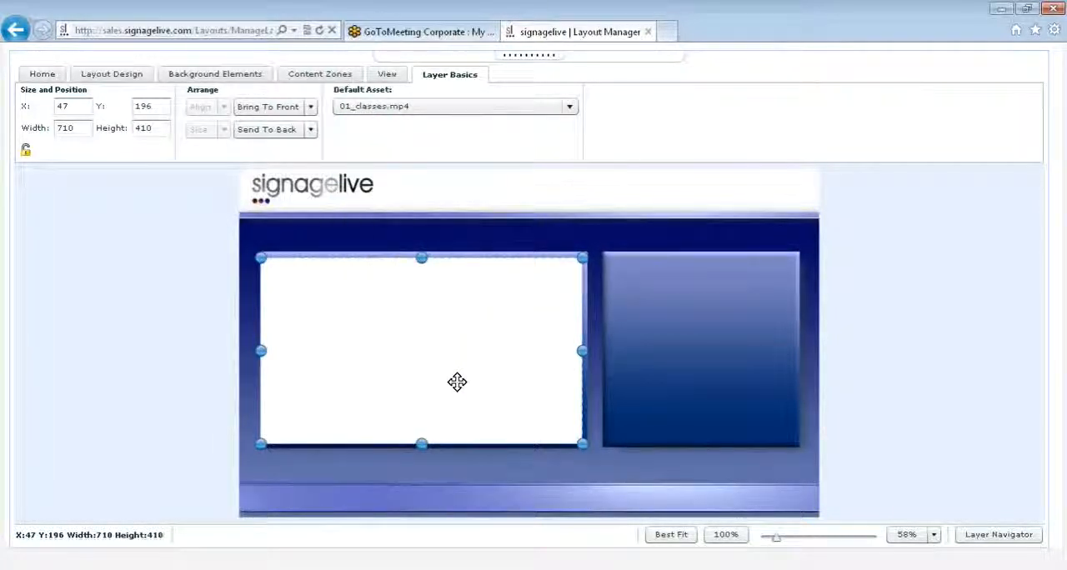
- Add an RSS zone across the full width of the layout's bottom band, about 1278 by 49 at X 0, Y 697
click(319, 75)
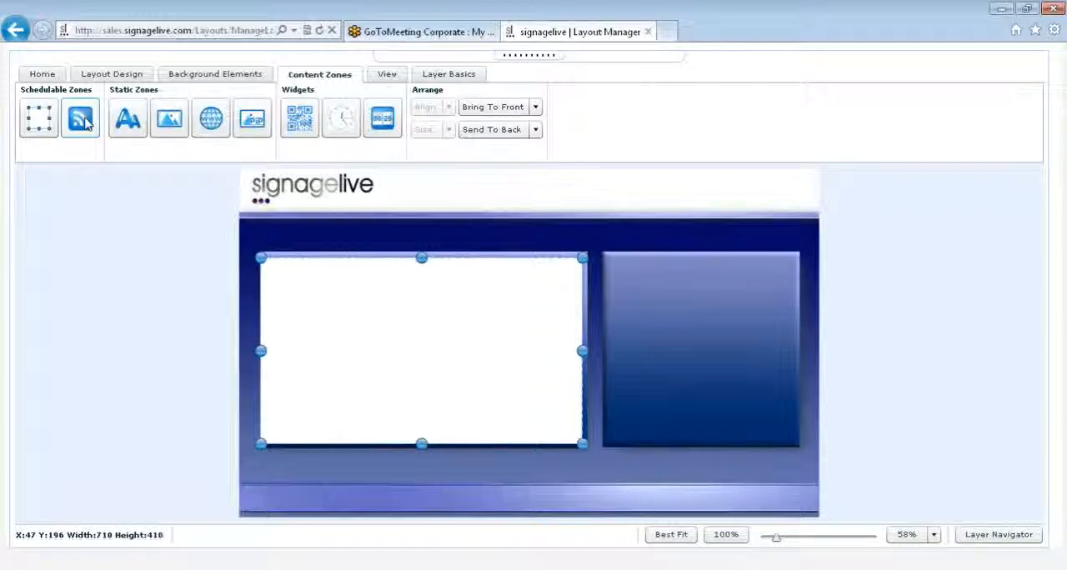
drag(88, 124, 276, 500)
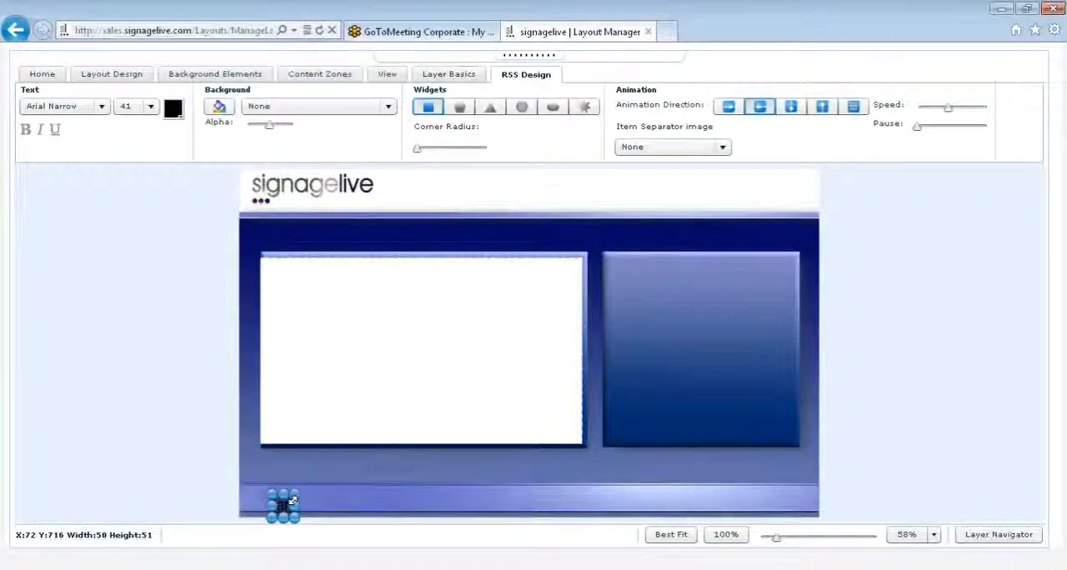
drag(439, 503, 440, 497)
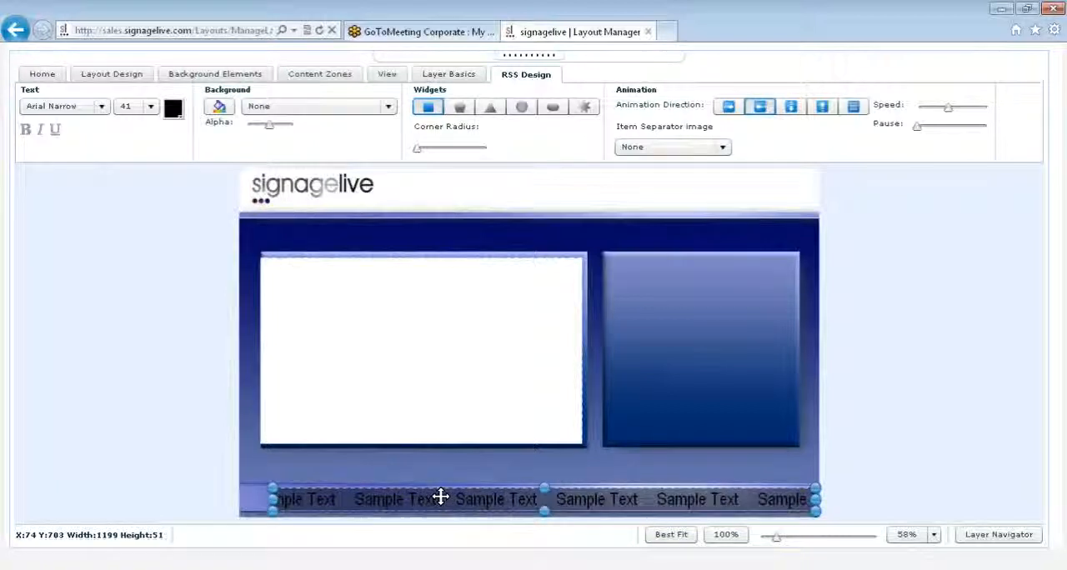
drag(273, 498, 236, 499)
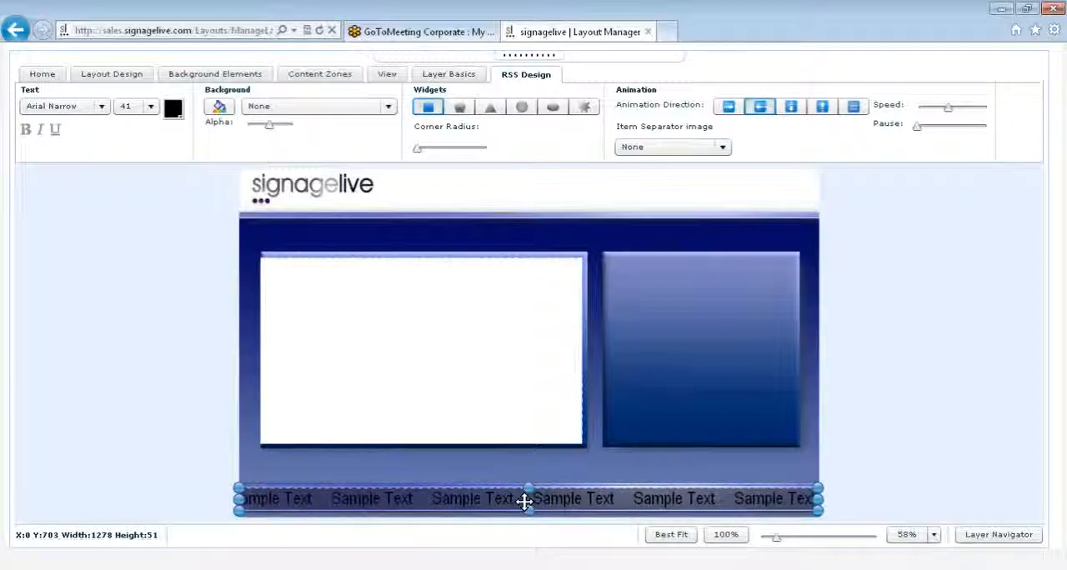
drag(524, 500, 524, 499)
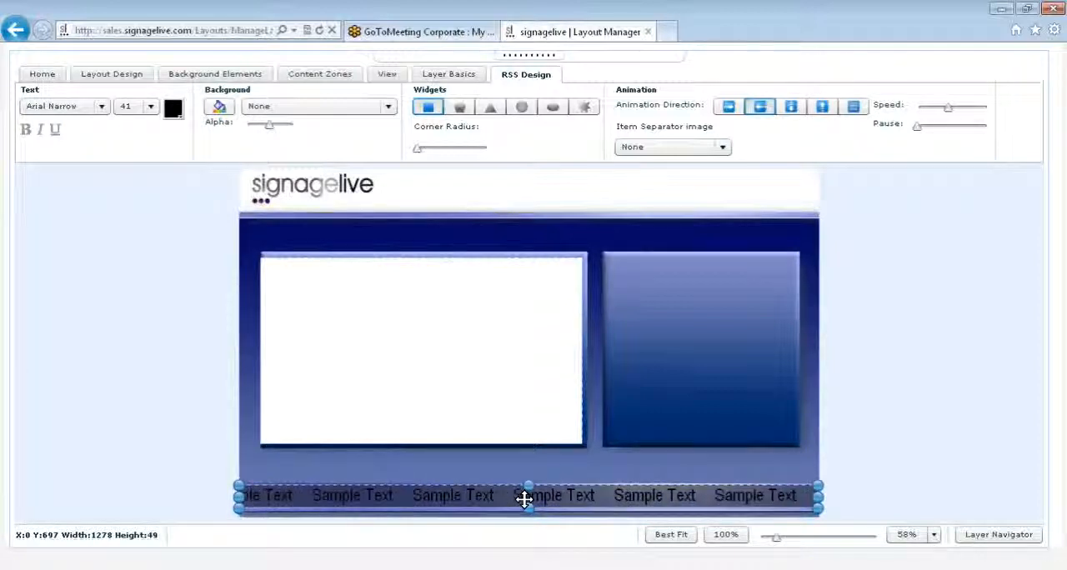
- Set the RSS zone's text size to 40, viewing the font list but keeping Arial Narrow
click(102, 107)
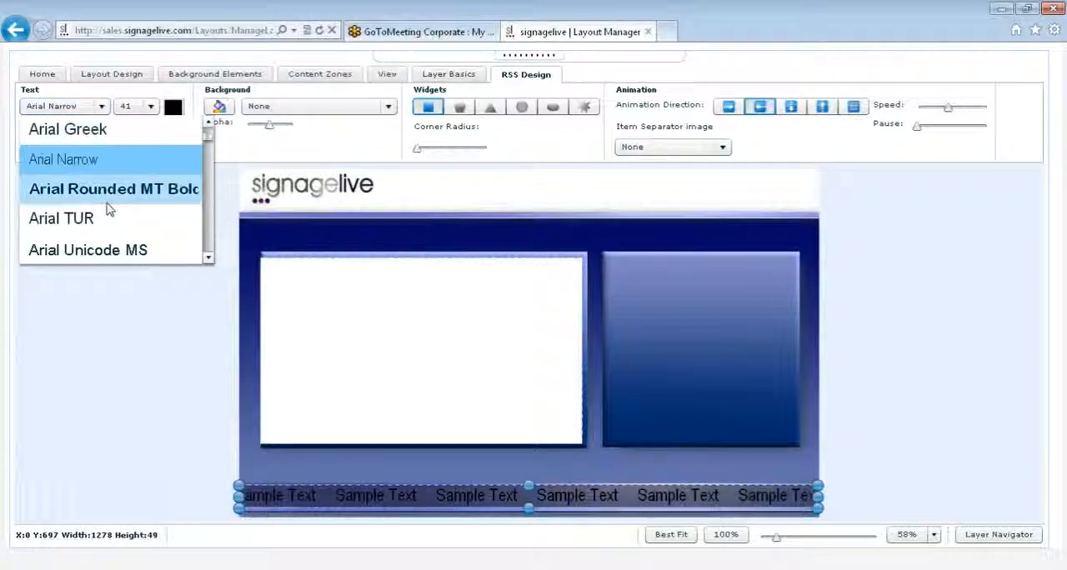
click(151, 107)
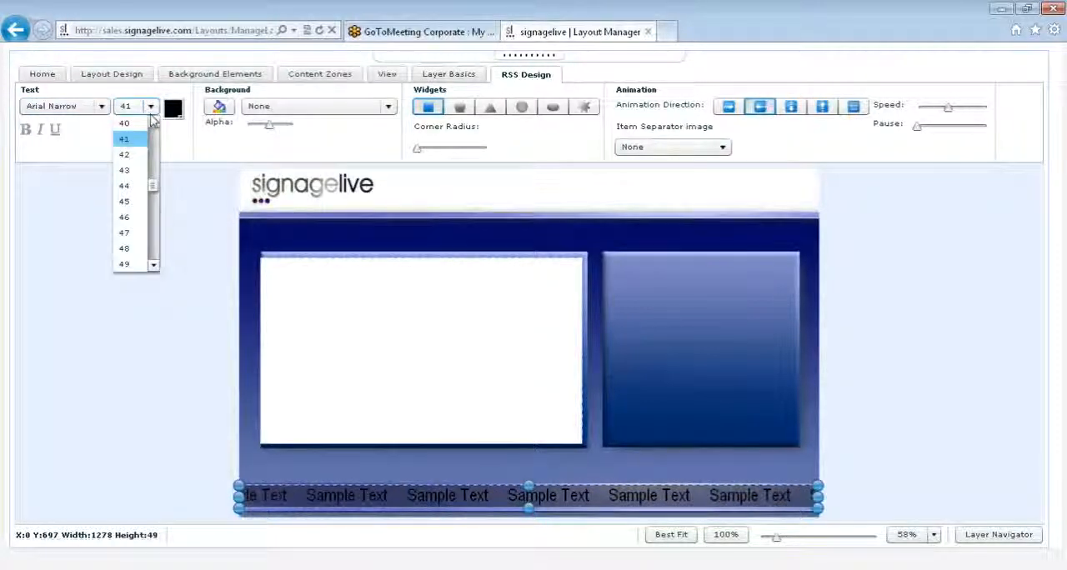
click(153, 123)
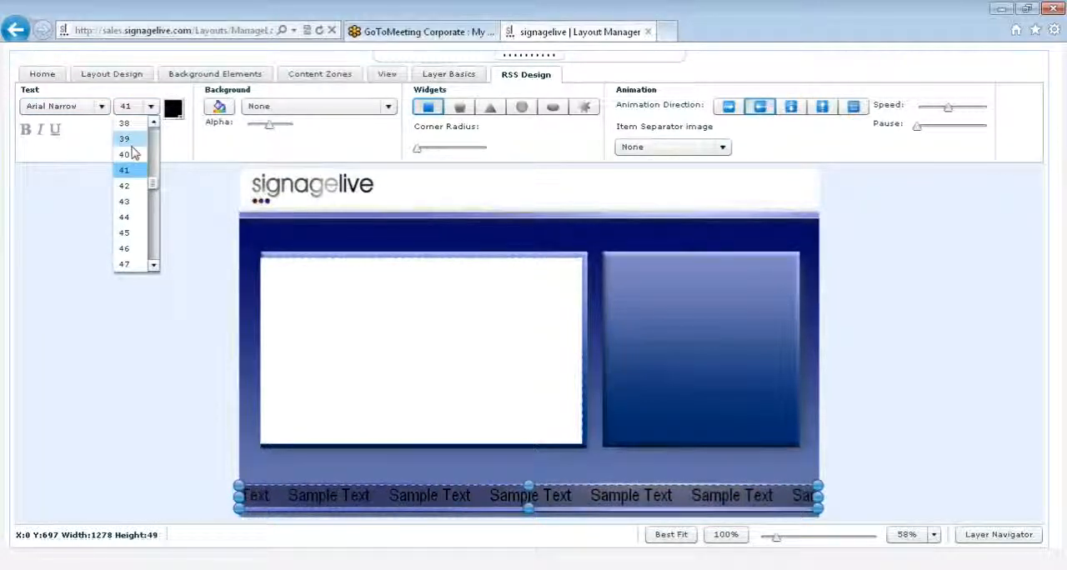
click(137, 156)
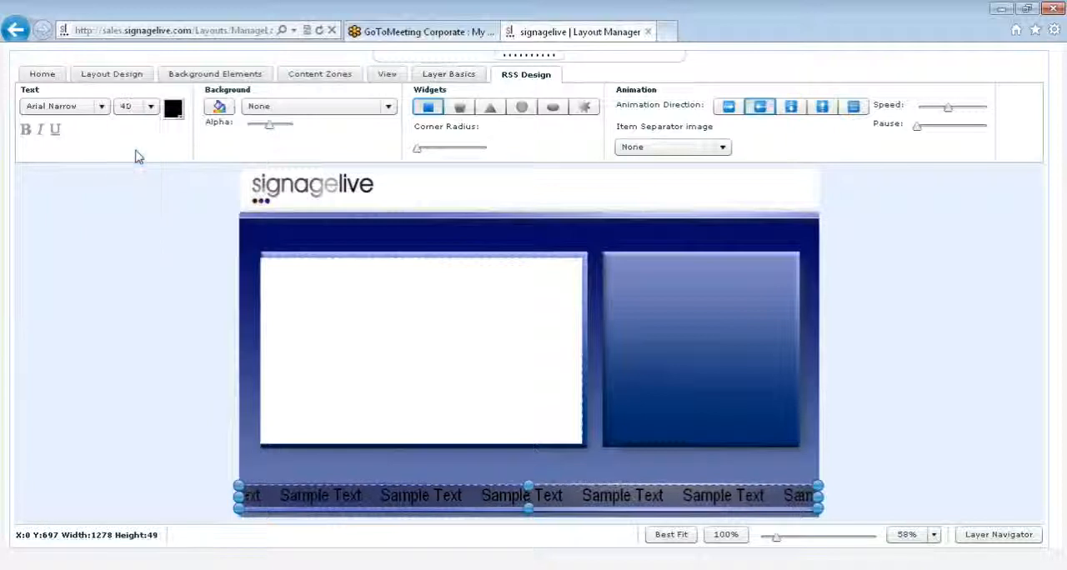
- Colour the RSS text grey 999999 and lower the zone's background alpha to its minimum
click(175, 113)
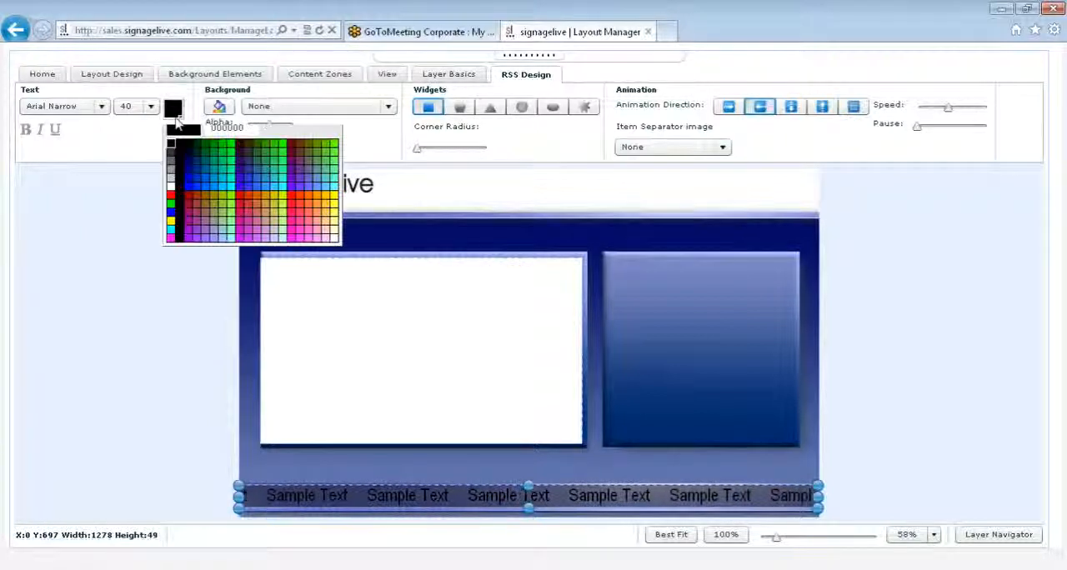
click(171, 183)
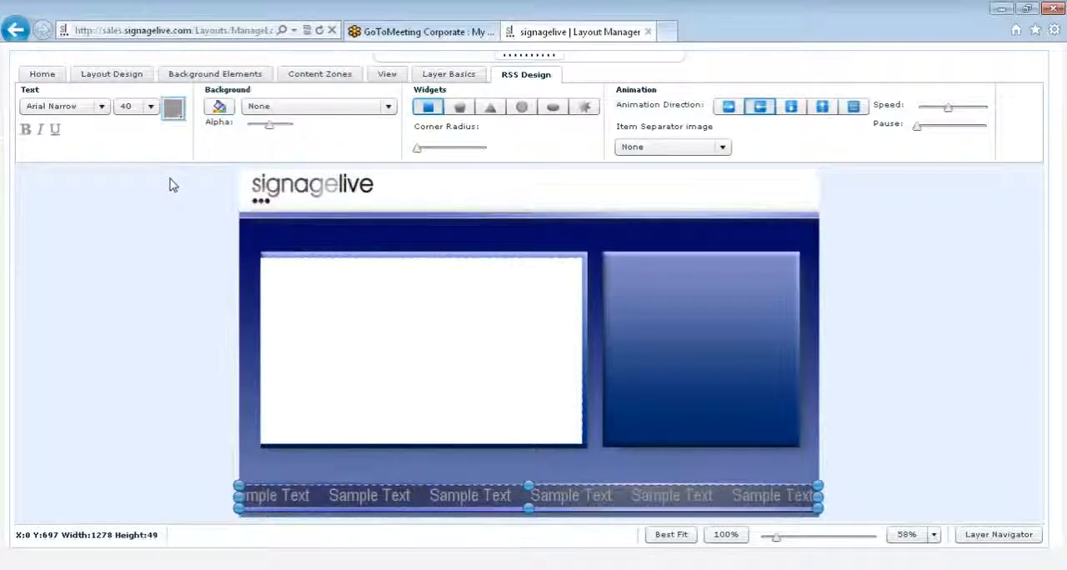
drag(269, 130, 247, 132)
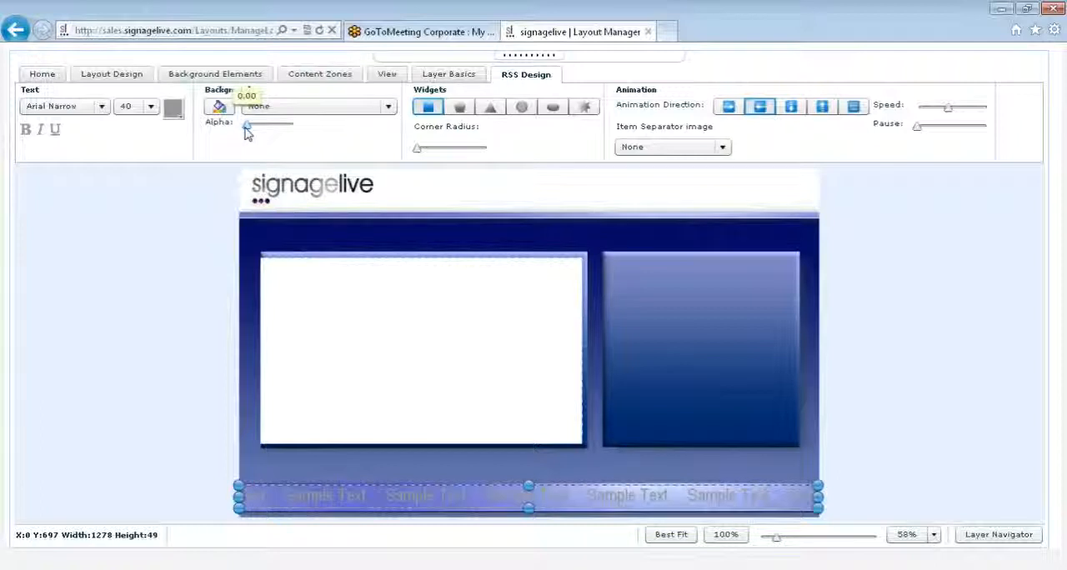
- Colour the RSS text black (000000) and try the top-to-bottom, bottom-to-top and last animation directions before returning to right-to-left scrolling
click(173, 109)
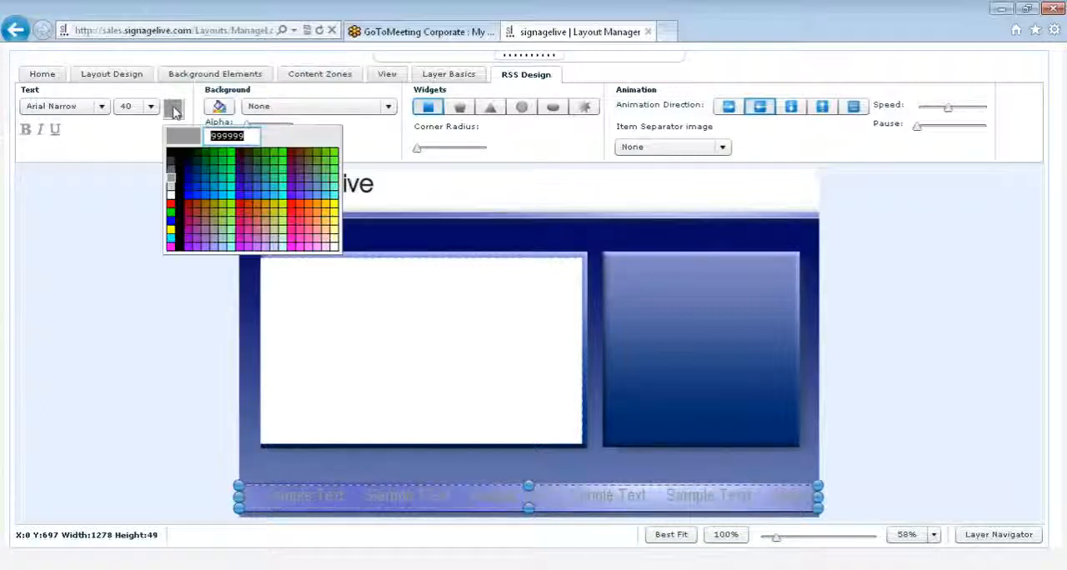
click(173, 156)
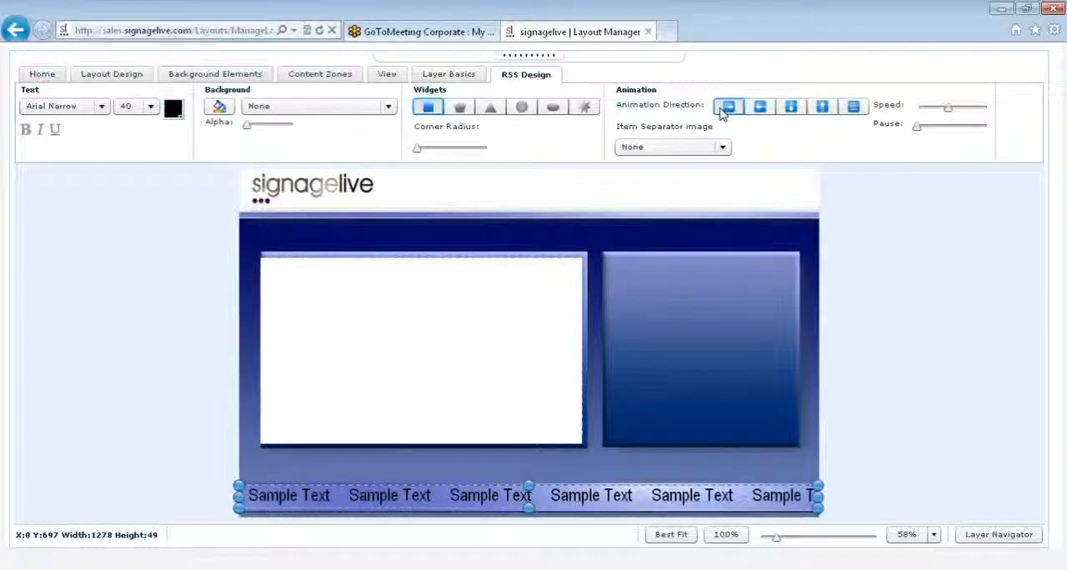
click(795, 112)
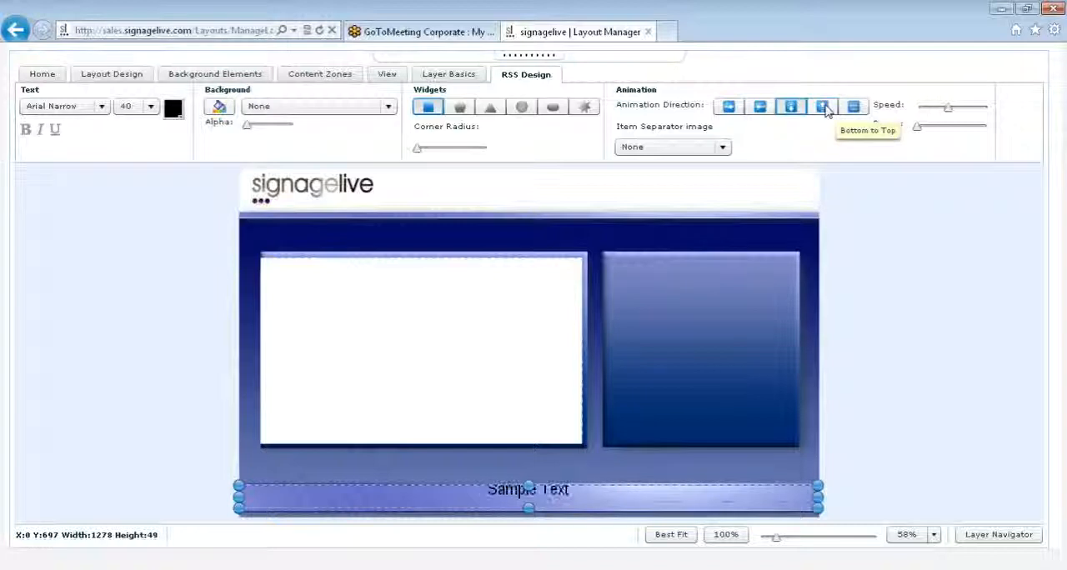
click(823, 107)
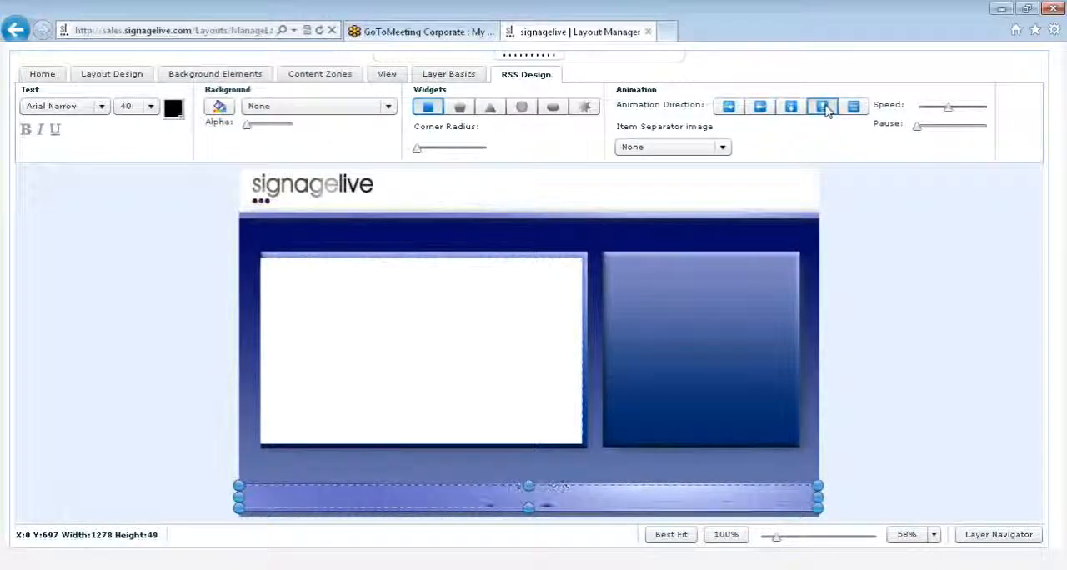
click(852, 112)
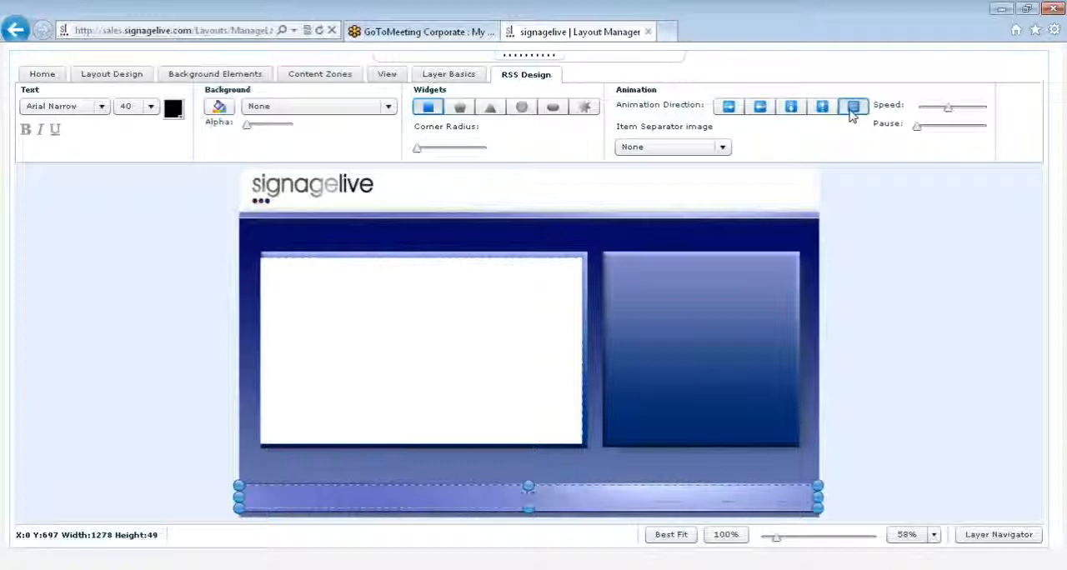
click(760, 108)
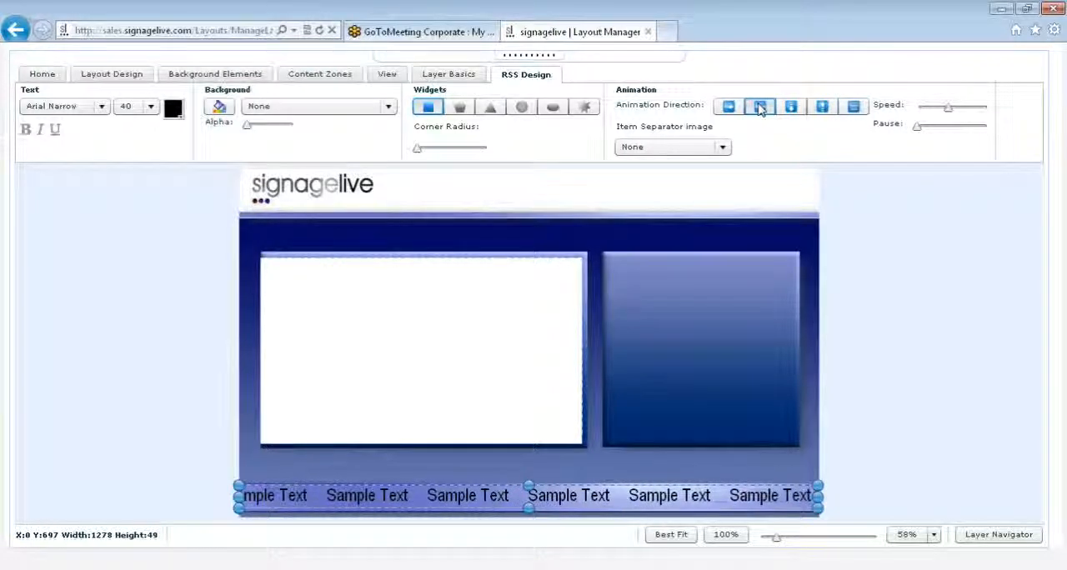
- Set the RSS ticker's item separator image to dots1.gif
click(723, 147)
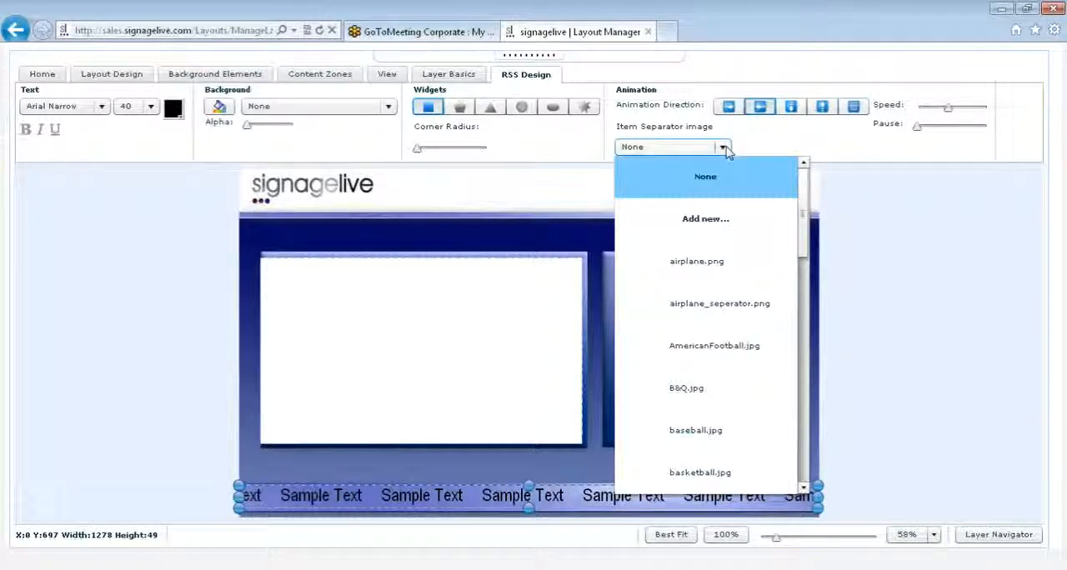
drag(805, 210, 805, 239)
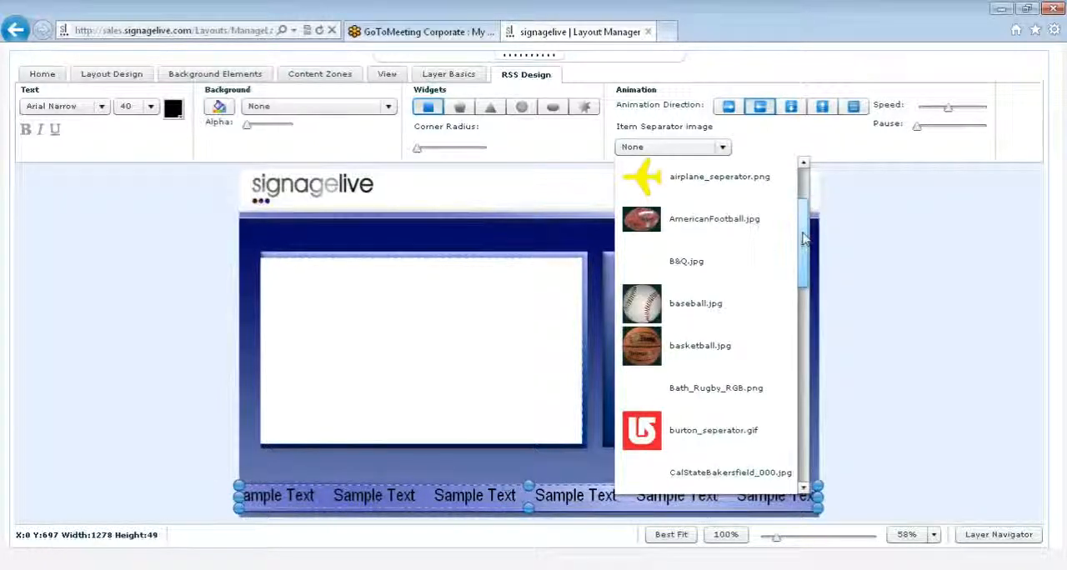
drag(806, 239, 809, 324)
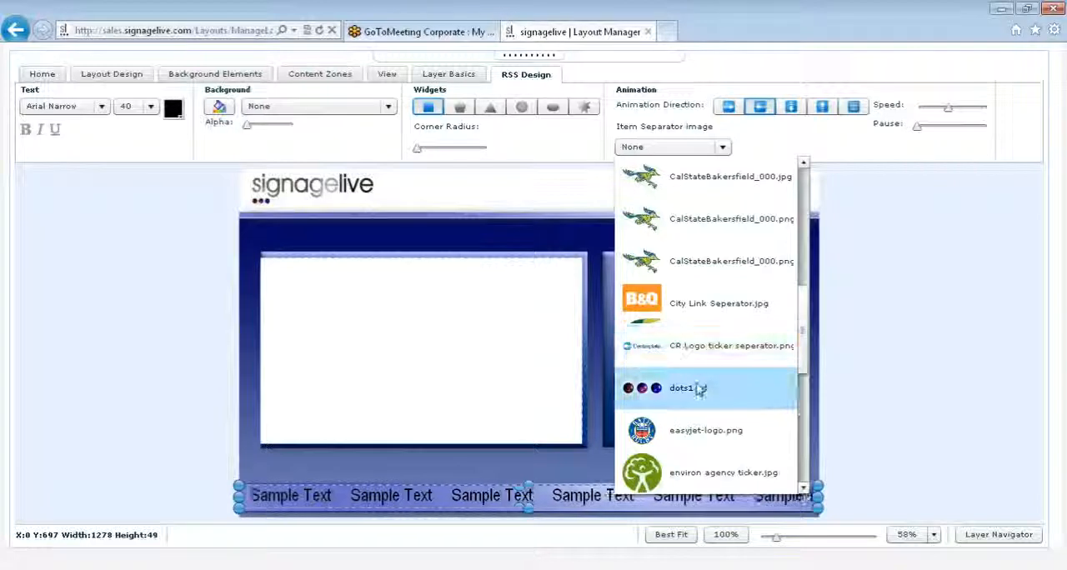
click(699, 390)
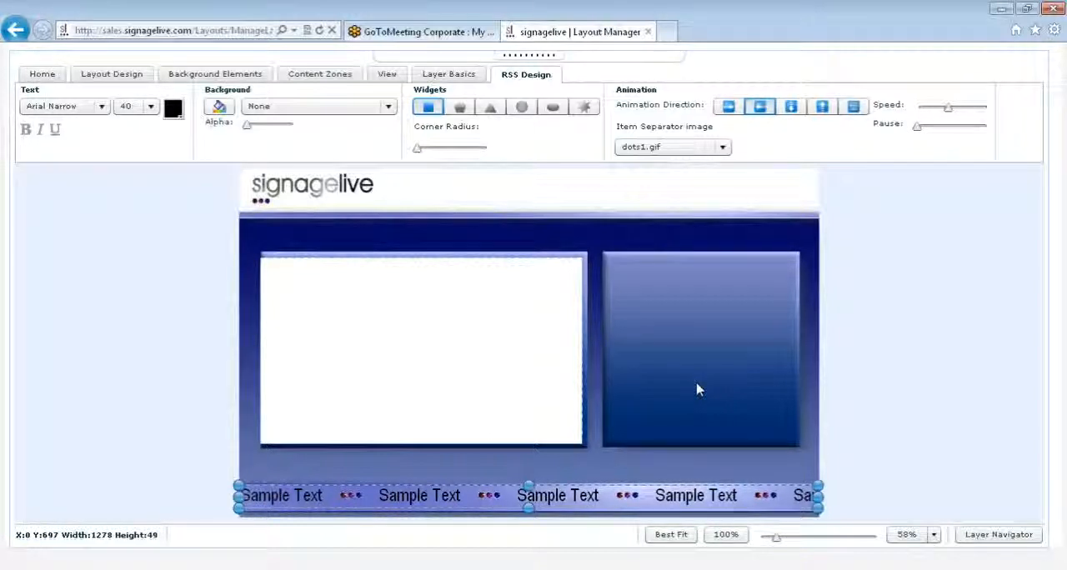
click(693, 149)
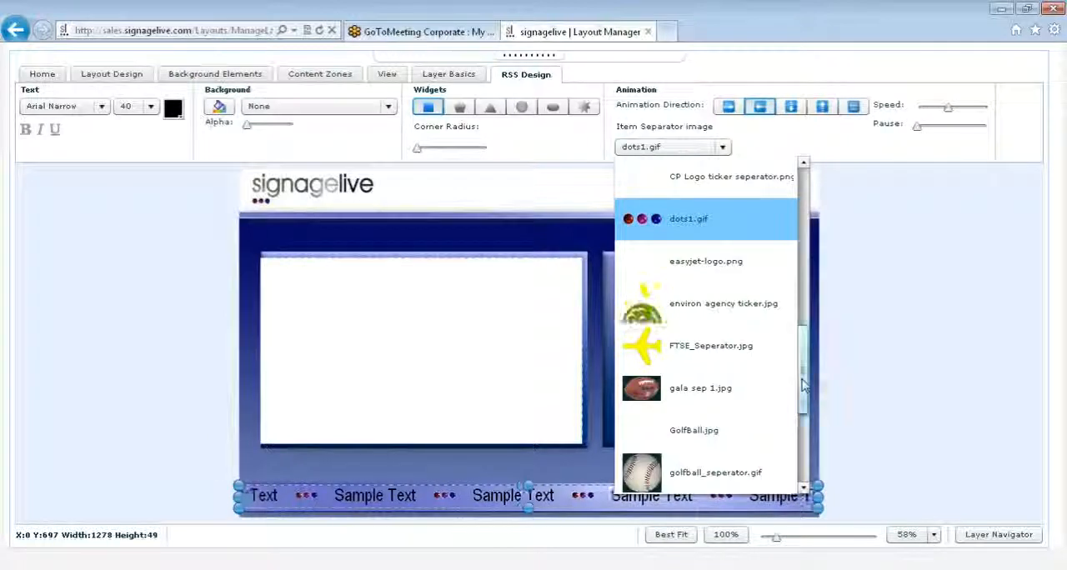
drag(803, 386, 786, 184)
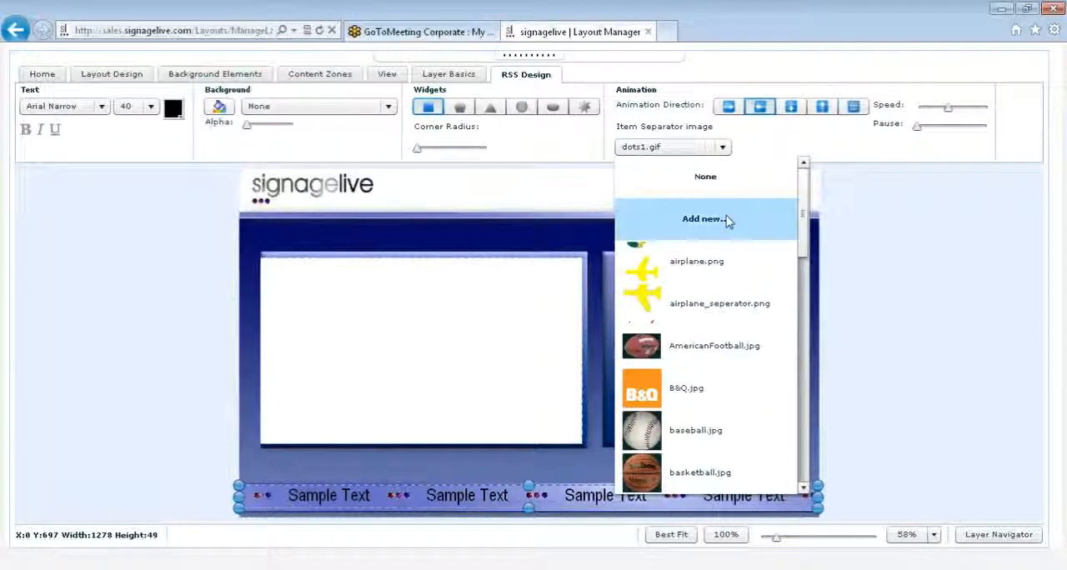
click(704, 219)
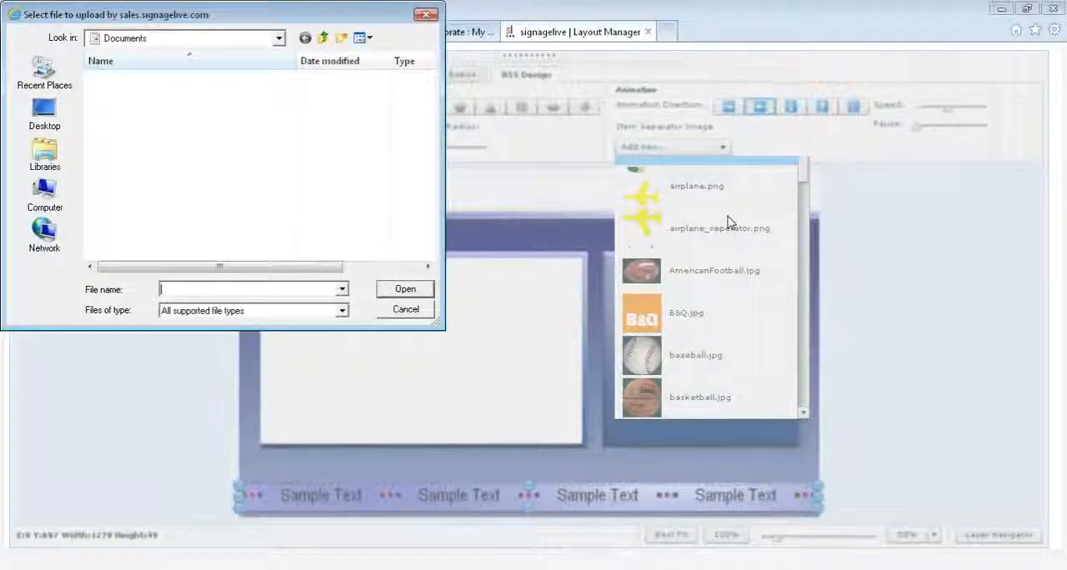
click(402, 309)
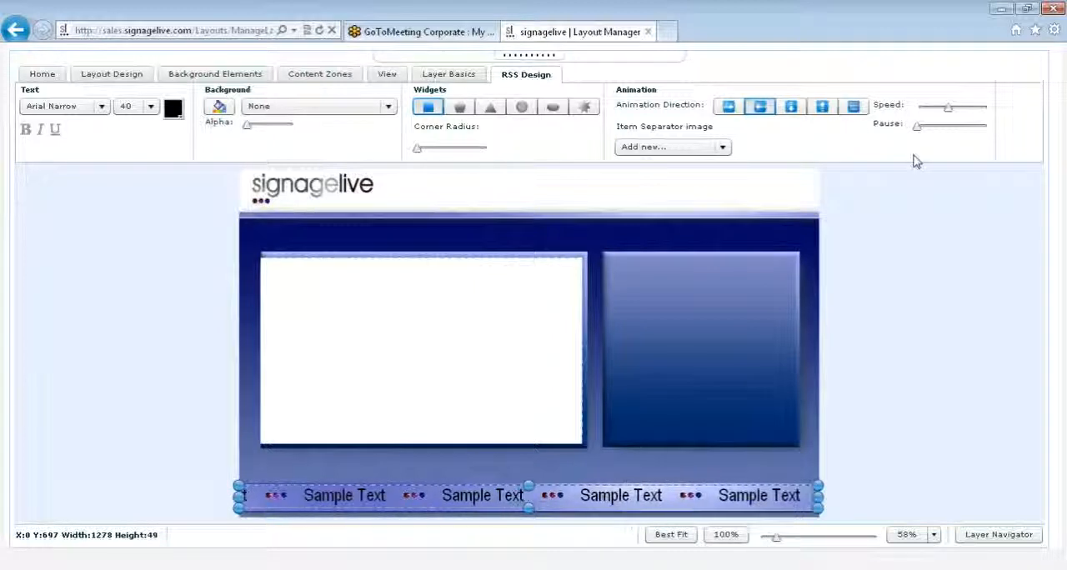
- Adjust the RSS ticker's animation so that speed and pause each sit at about a fifth of their range
drag(948, 108, 959, 110)
click(958, 124)
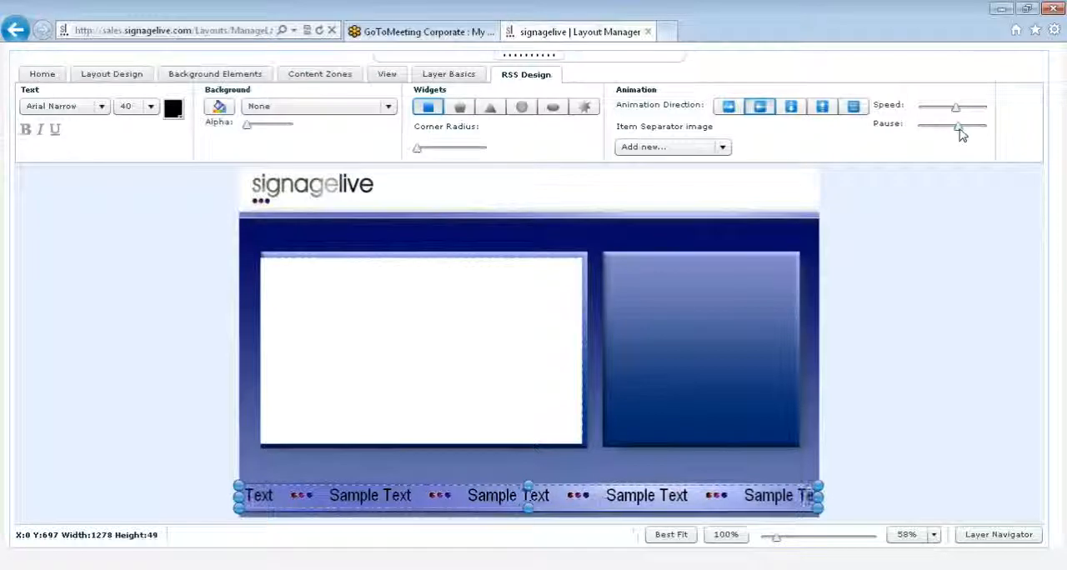
drag(961, 134, 945, 134)
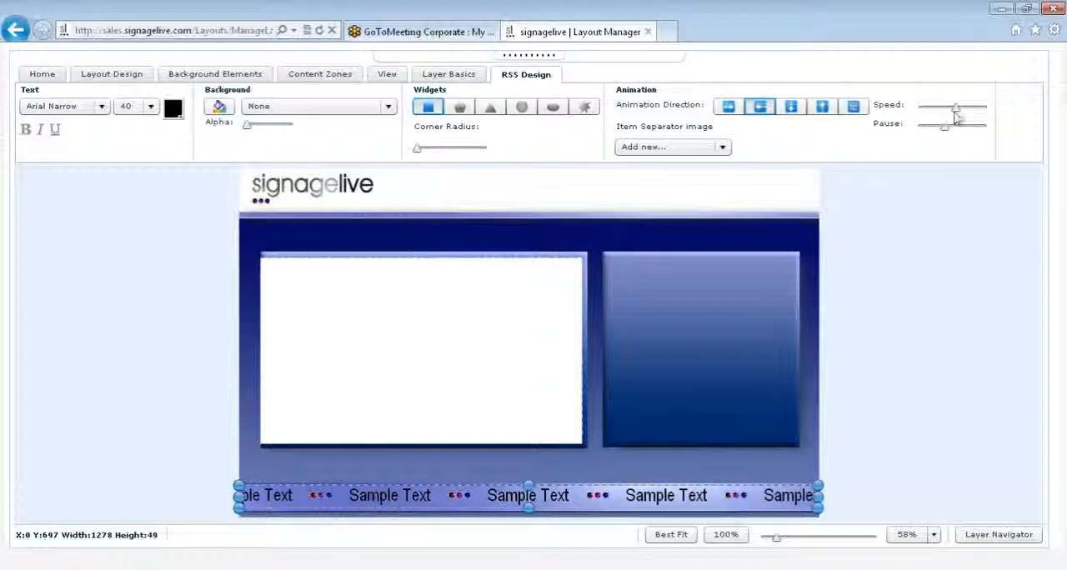
drag(956, 115, 930, 127)
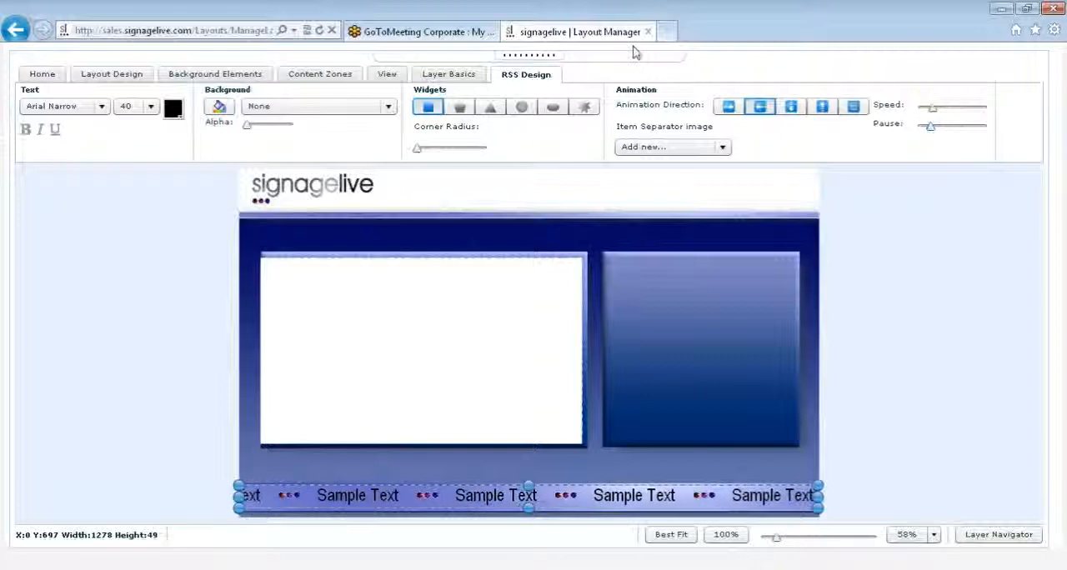
- Add a static text zone across the upper part of the smaller blue panel, about 388 by 101 at X 831, Y 204
click(310, 77)
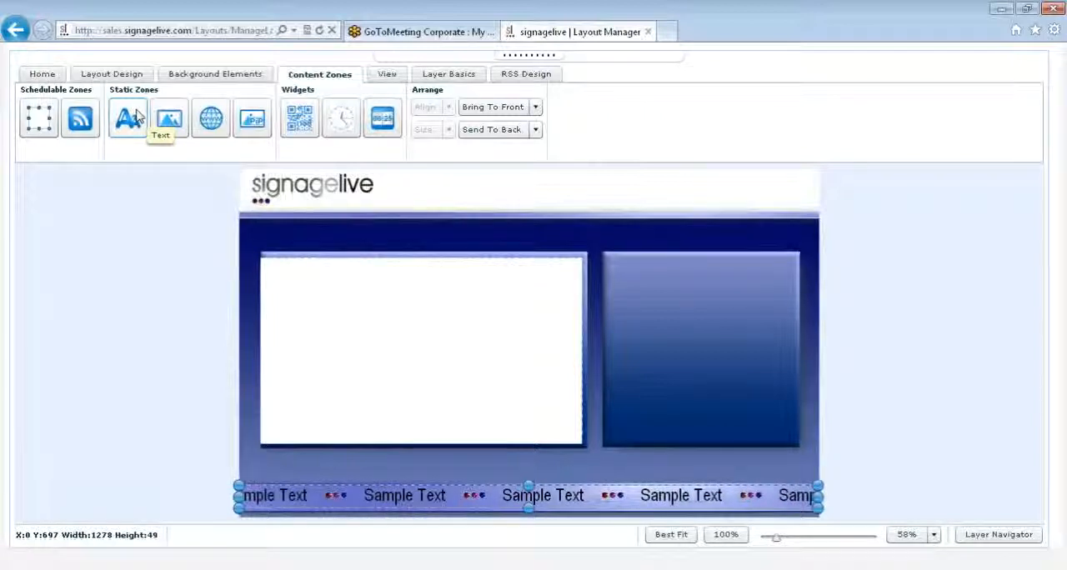
drag(137, 115, 650, 297)
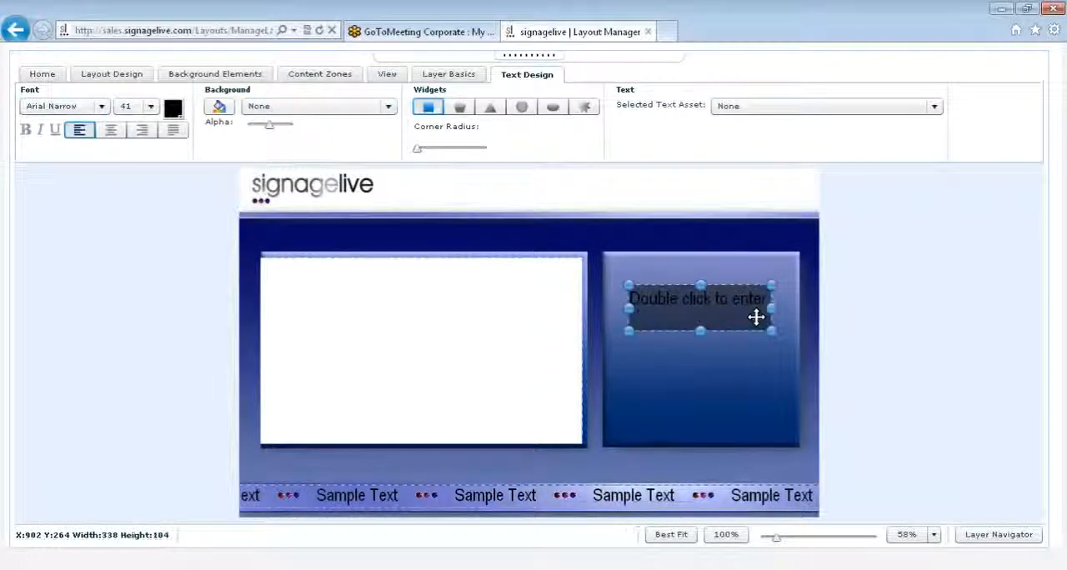
drag(758, 312, 789, 306)
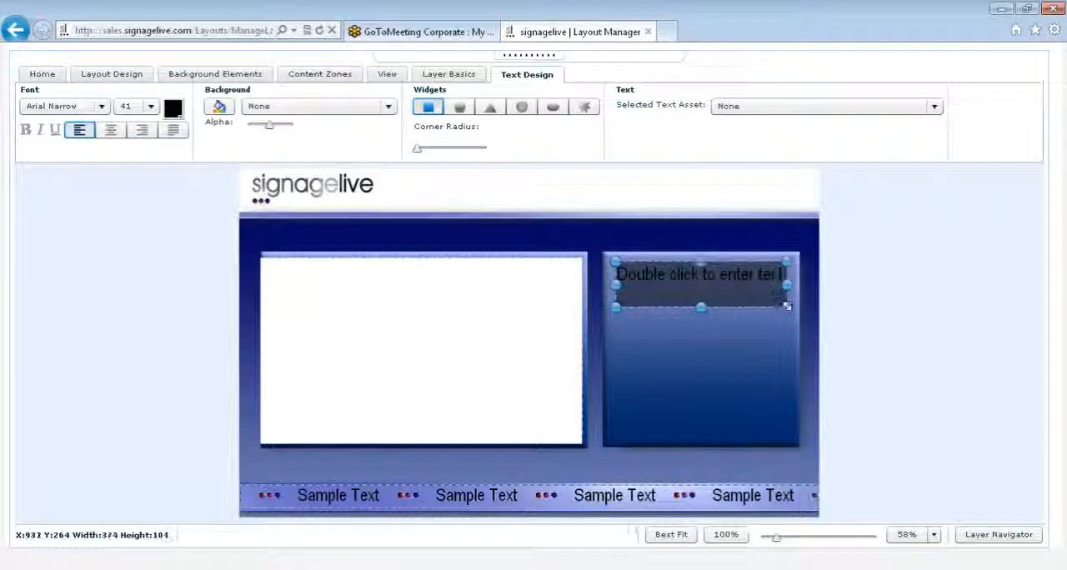
- Format the text zone in size 40 and white (FFFFFF), viewing the font list but keeping Arial Narrow
click(86, 107)
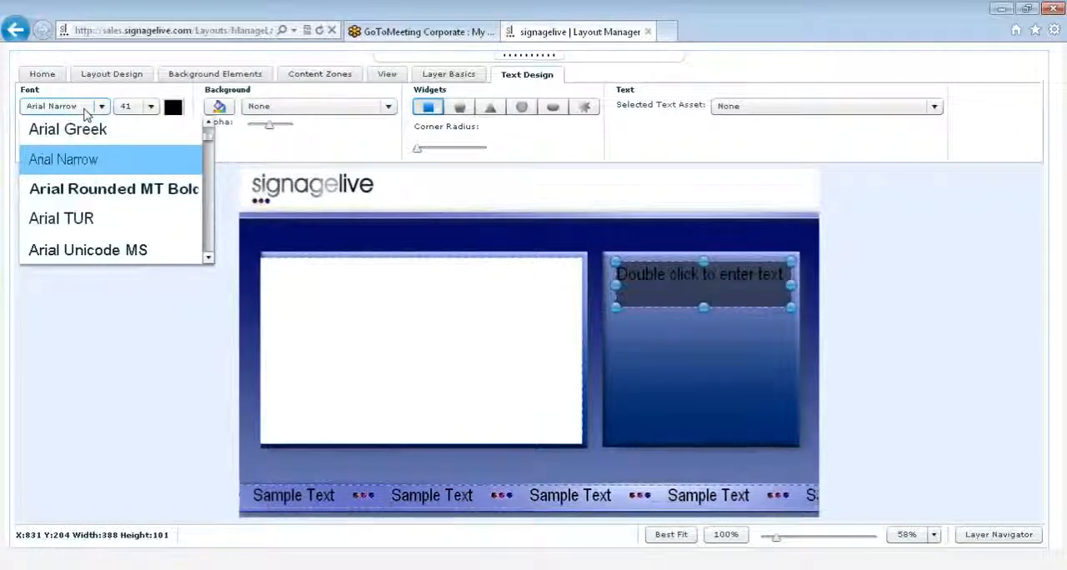
click(85, 109)
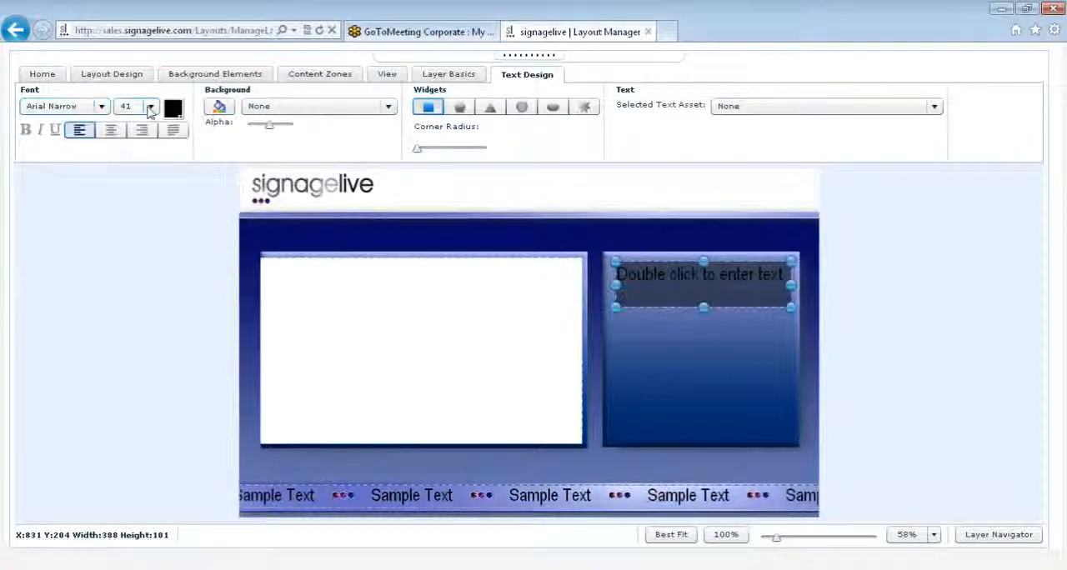
click(150, 109)
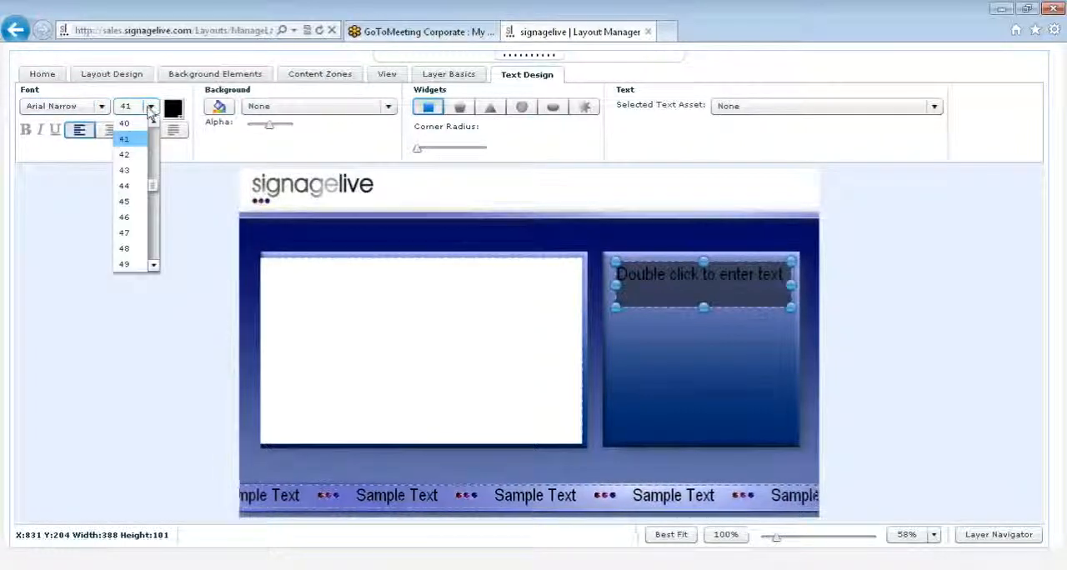
click(125, 123)
click(171, 113)
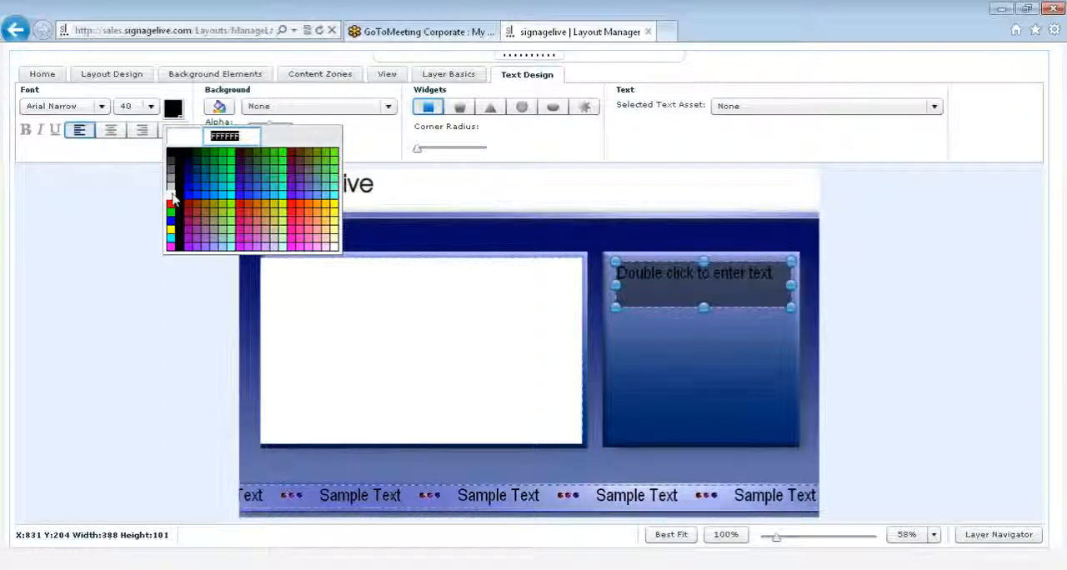
click(171, 195)
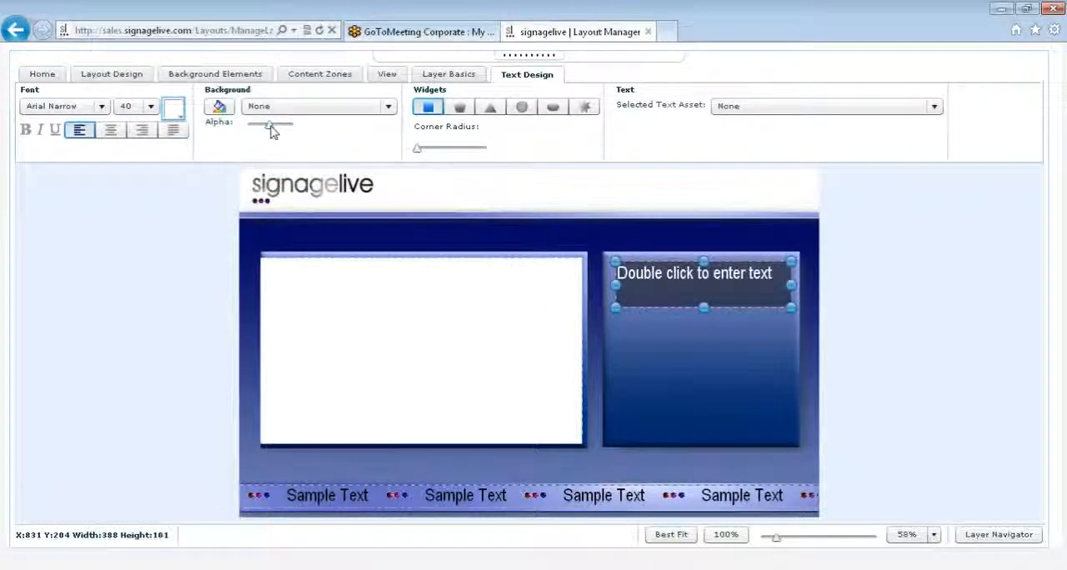
- Lower the text zone's background alpha to its minimum
click(227, 116)
click(543, 284)
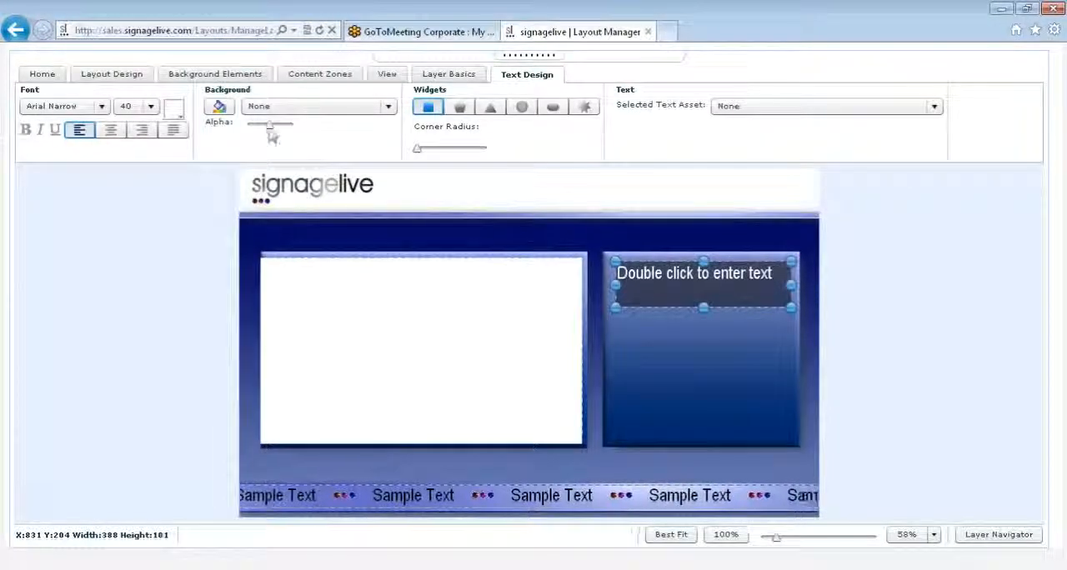
drag(269, 125, 247, 131)
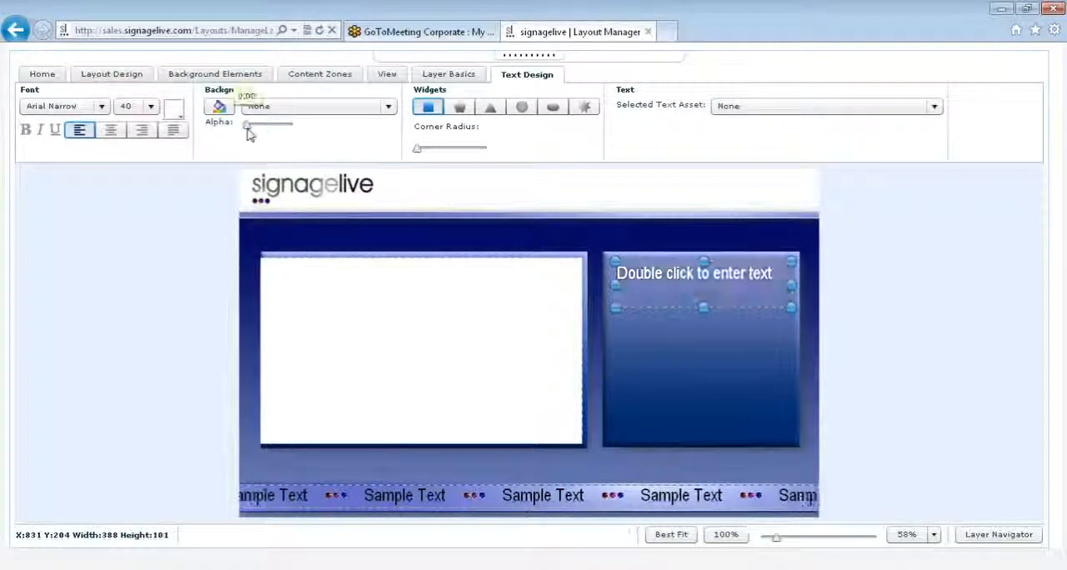
- Replace the text zone's placeholder with the text "Welcome"
double_click(701, 282)
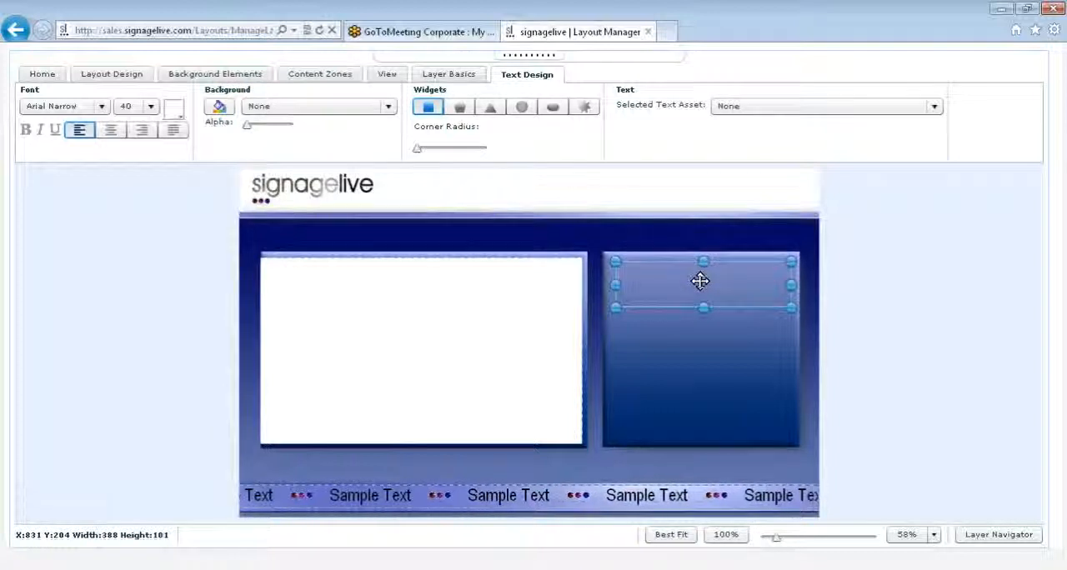
text(Wel)
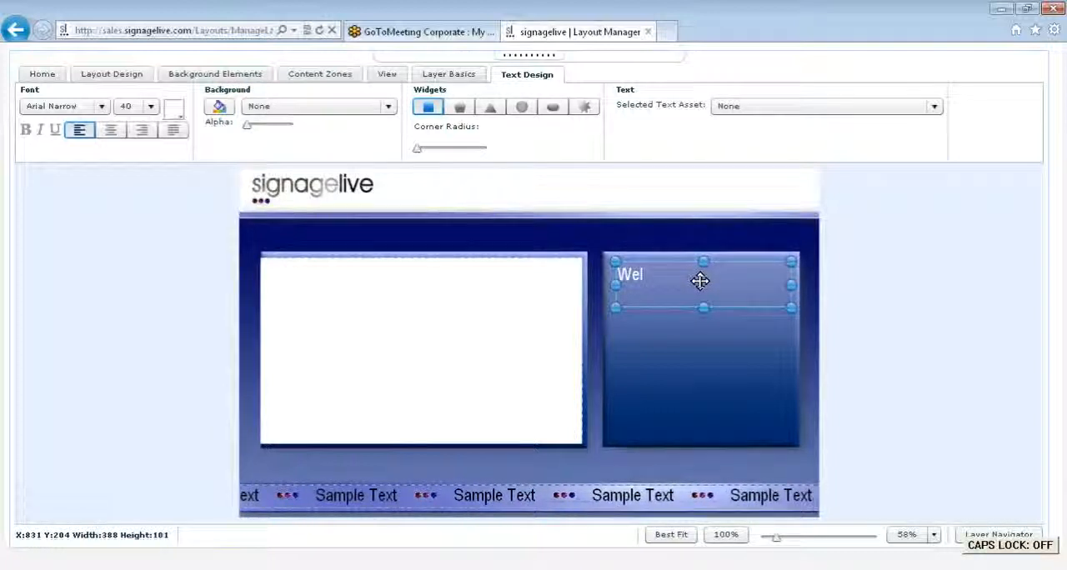
text(come)
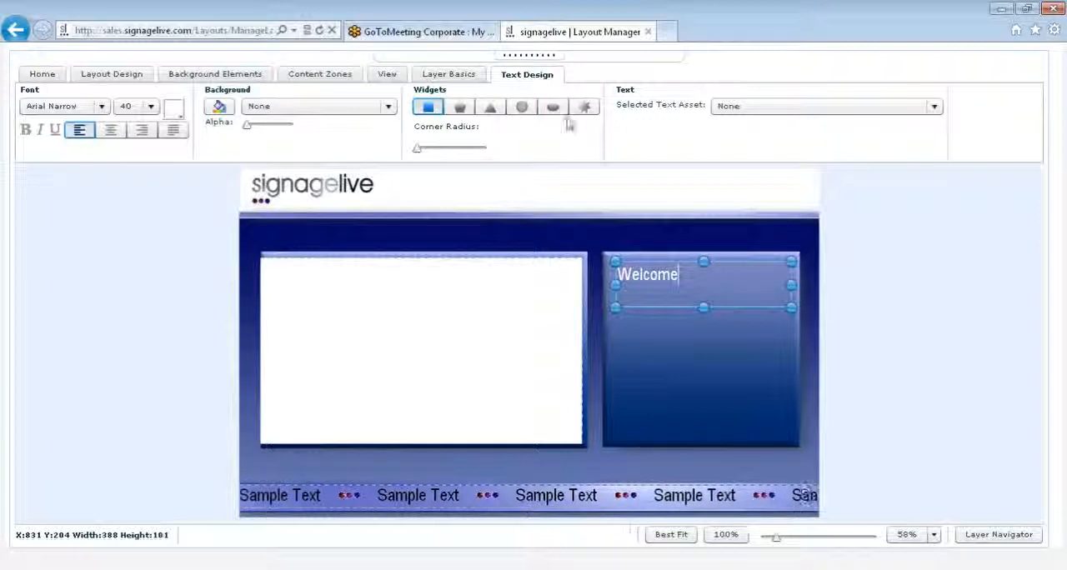
click(738, 109)
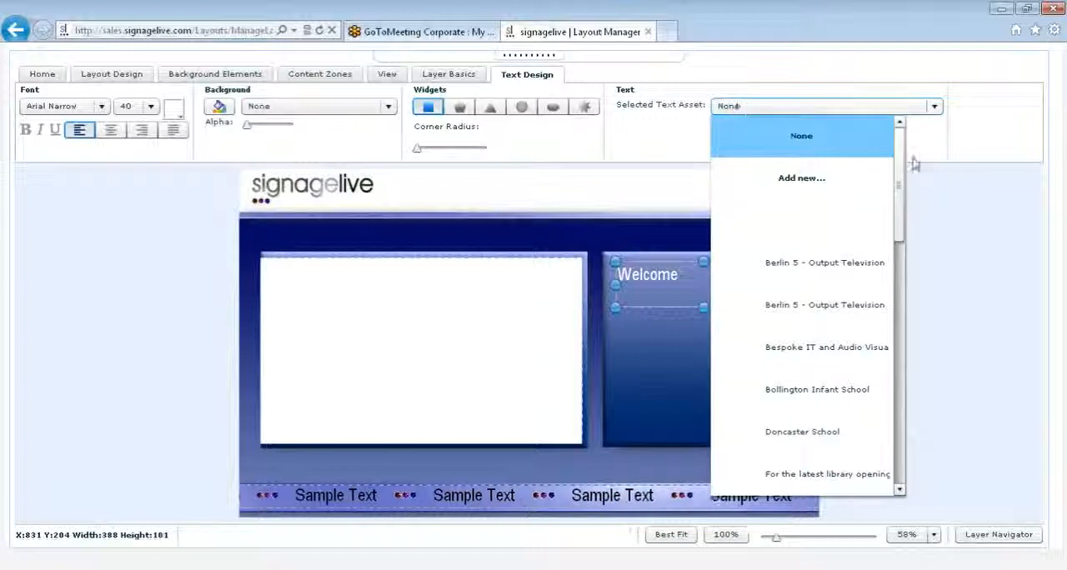
scroll(903, 187, down, 1)
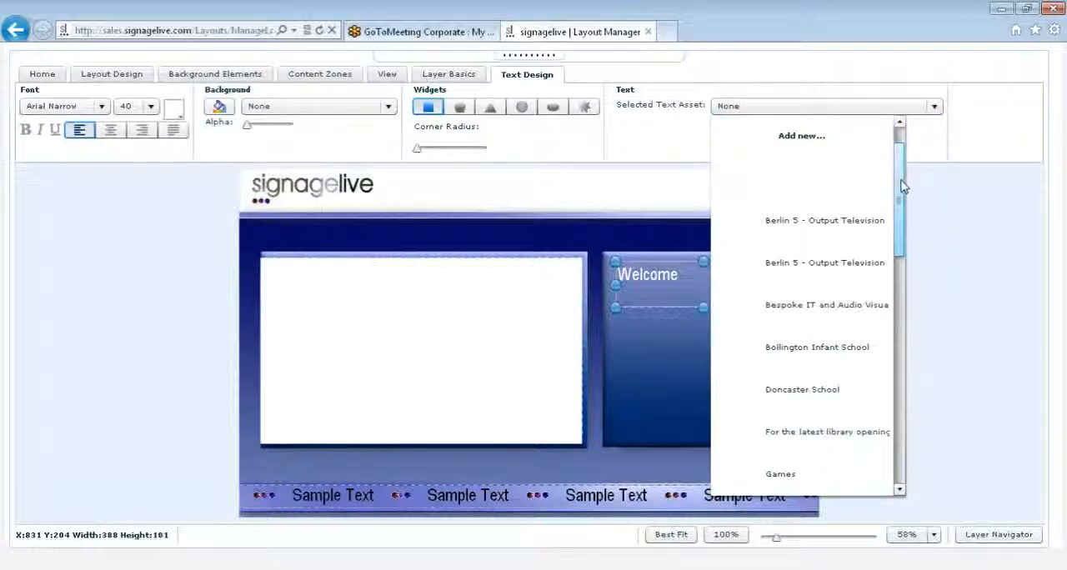
scroll(900, 183, down, 2)
scroll(898, 167, up, 3)
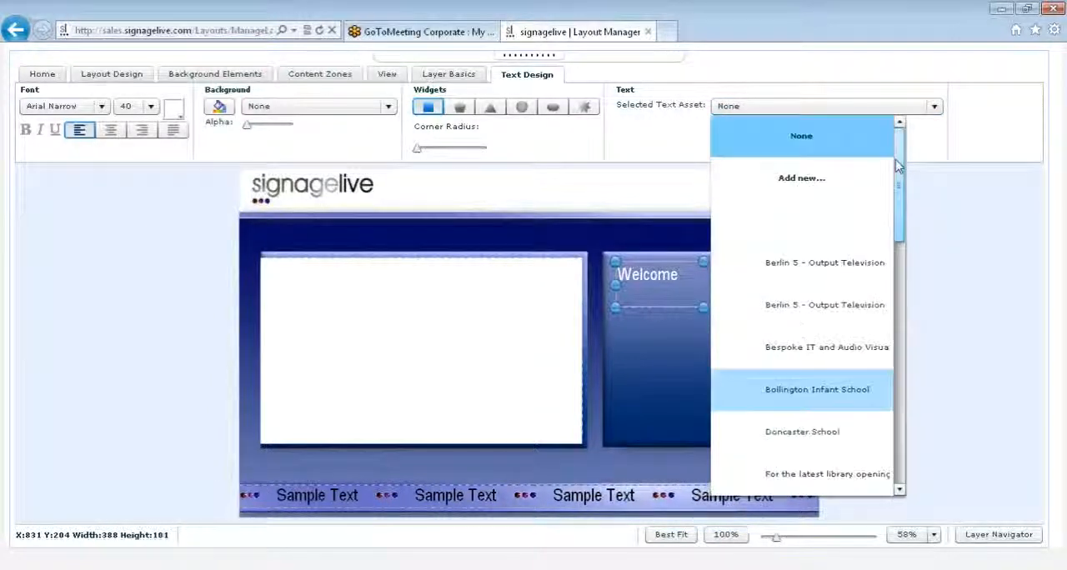
click(802, 179)
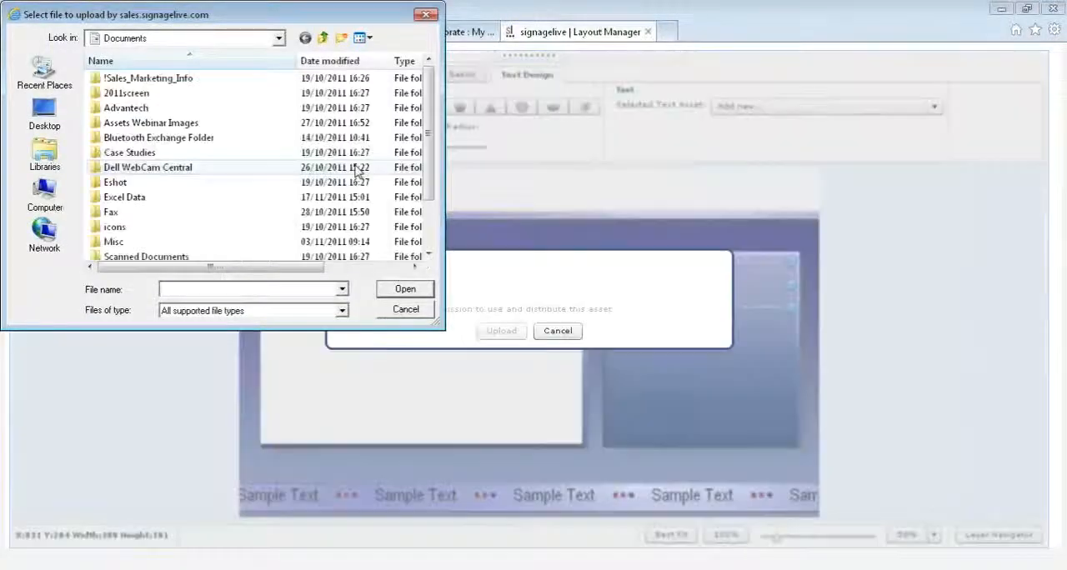
click(417, 308)
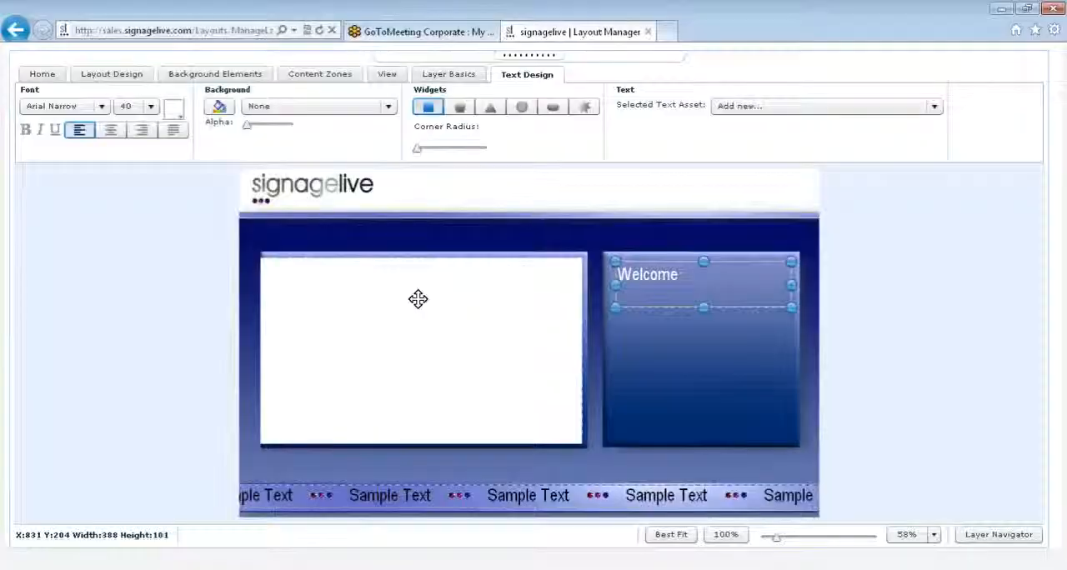
- Add a static image zone below the Welcome text in the smaller blue panel, about 290 by 210 at X 907, Y 369
click(686, 348)
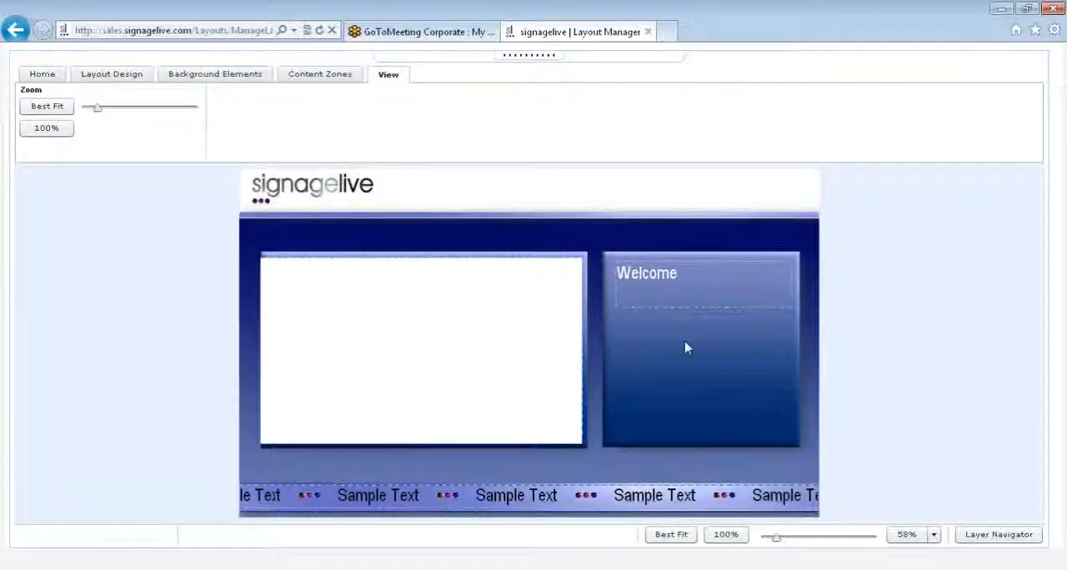
click(336, 77)
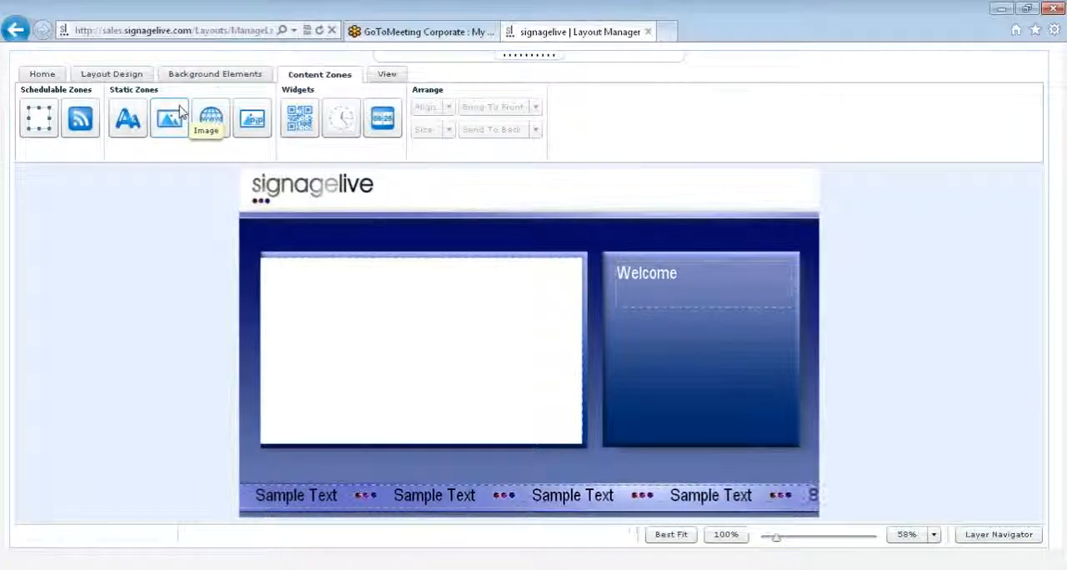
drag(180, 111, 674, 344)
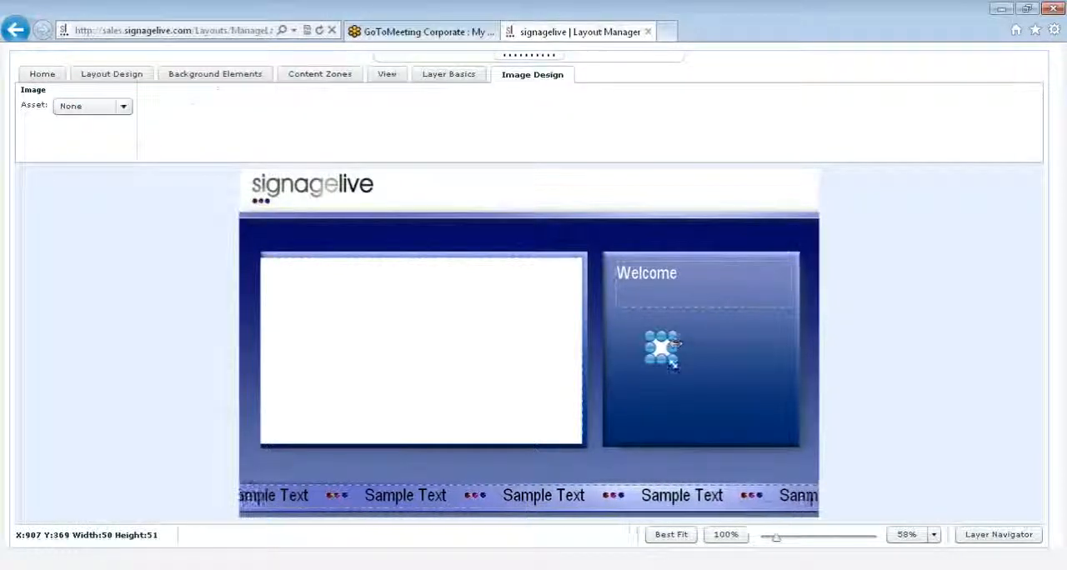
drag(674, 360, 781, 433)
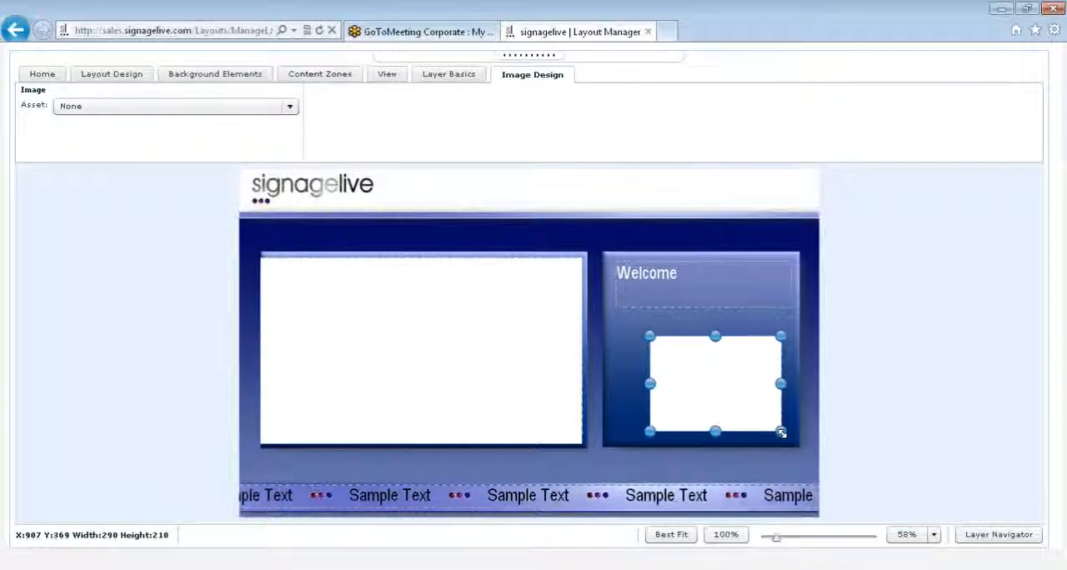
- Assign the image asset 006 @ GJP.JPG to the image zone
click(242, 110)
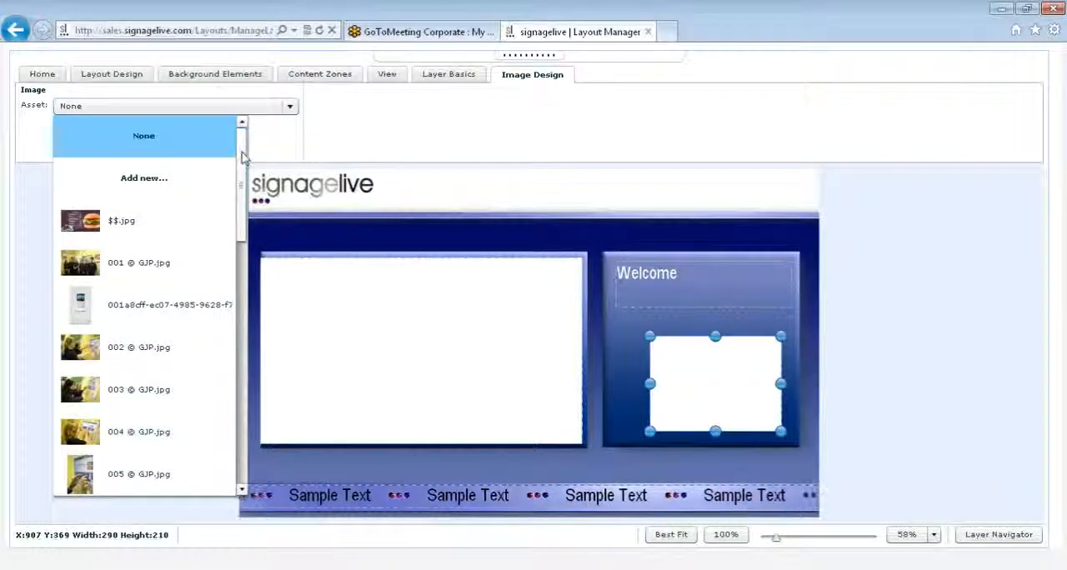
drag(240, 158, 231, 291)
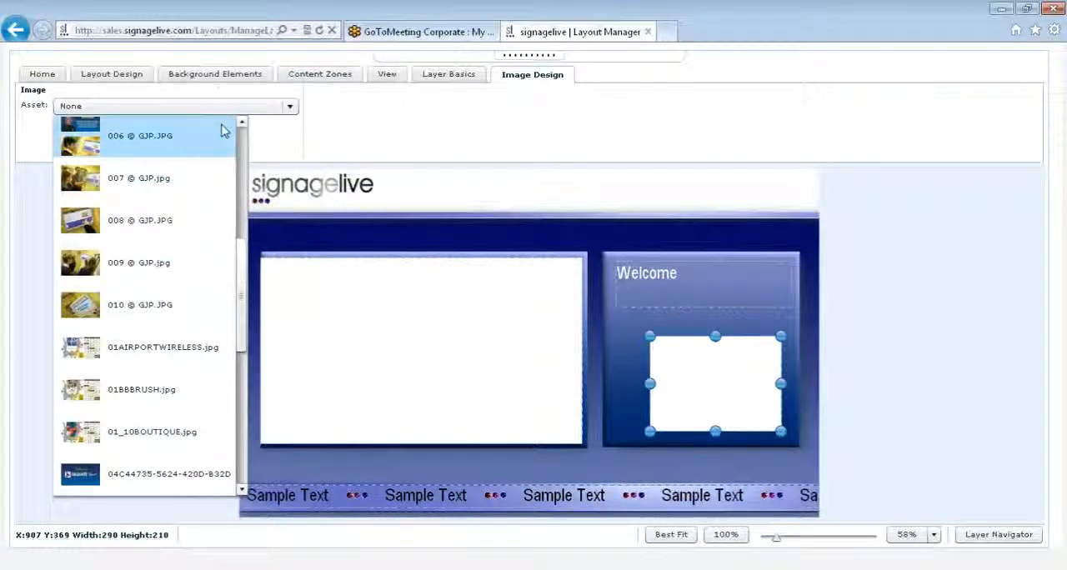
click(225, 131)
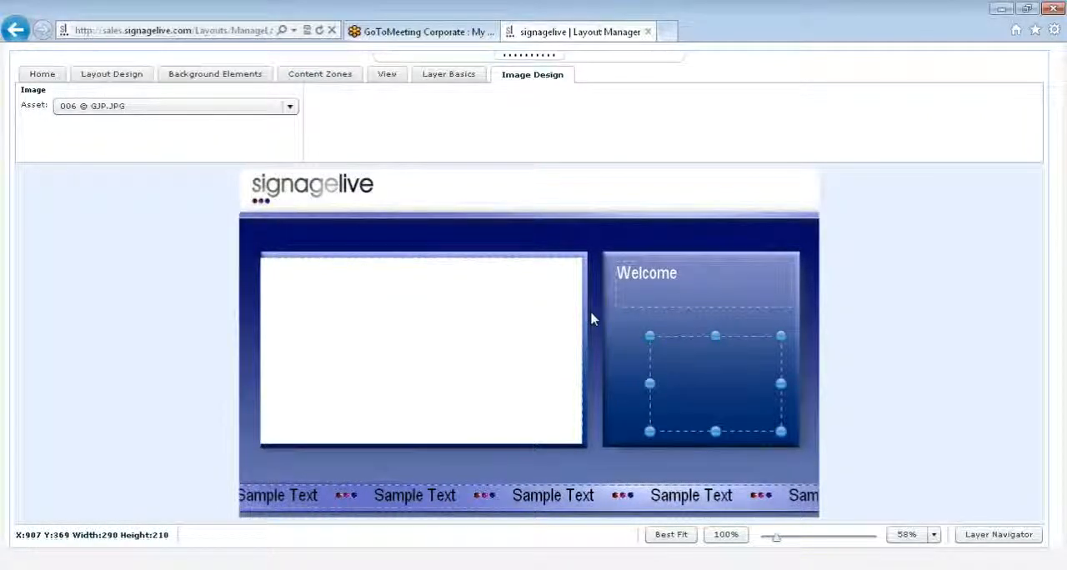
- Move the image zone to about X 889, Y 336, and delete it from the layout
drag(685, 359, 678, 344)
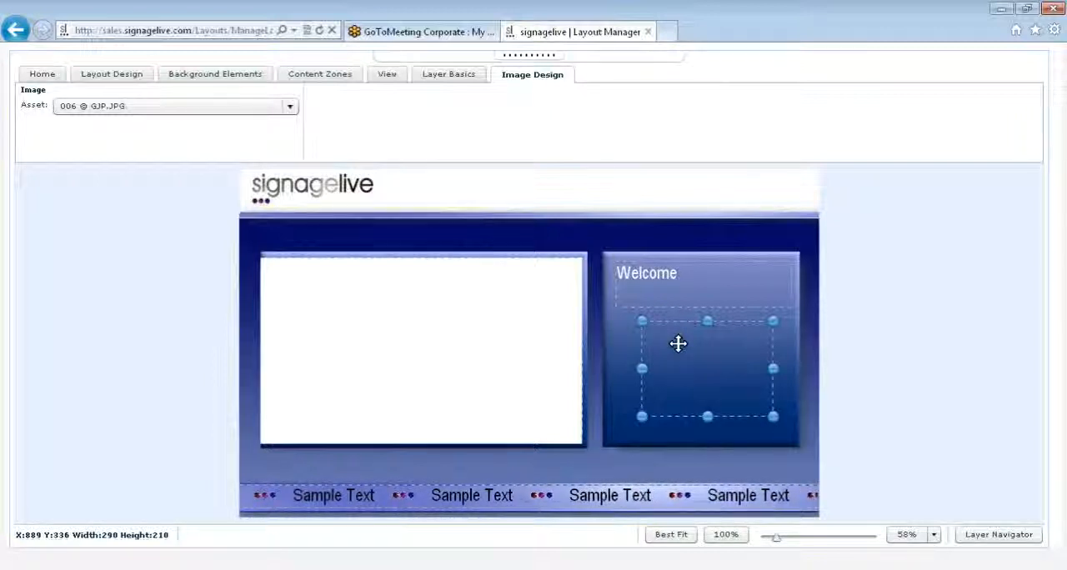
key(Delete)
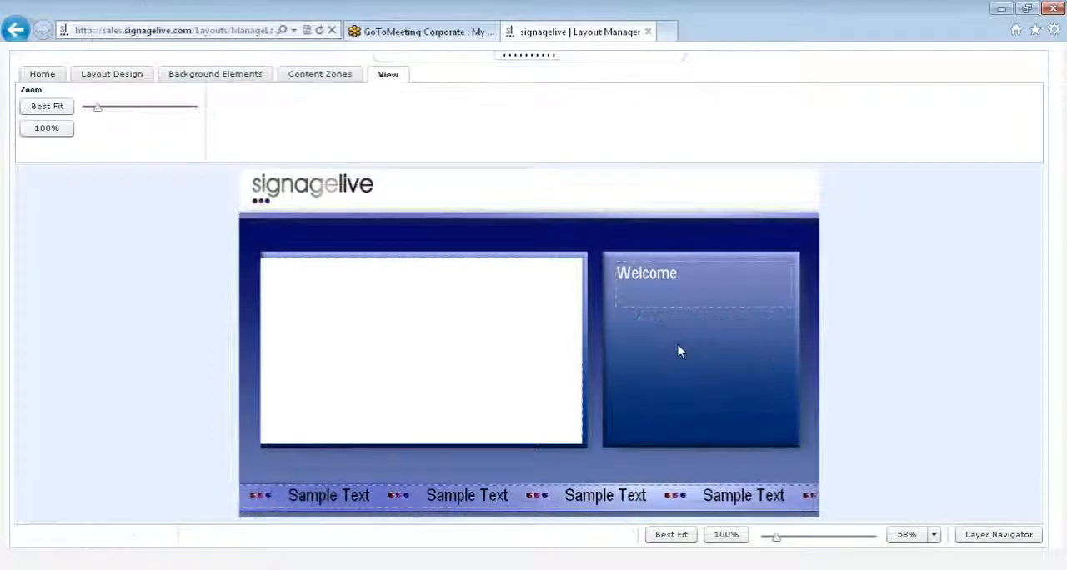
- Add a static web page zone below the Welcome text, about 328 by 240 at X 843, Y 332
click(293, 78)
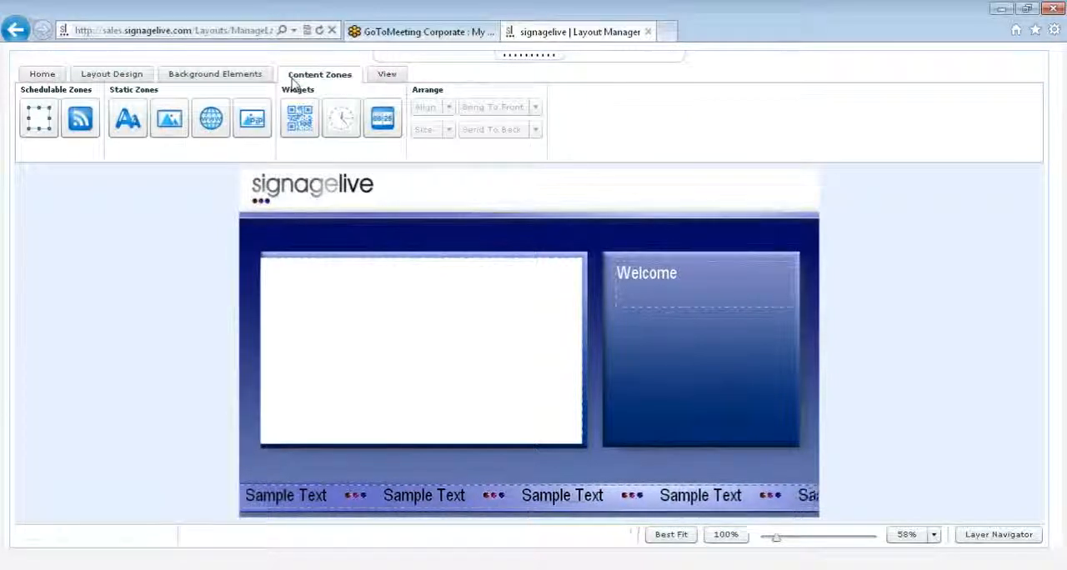
click(220, 120)
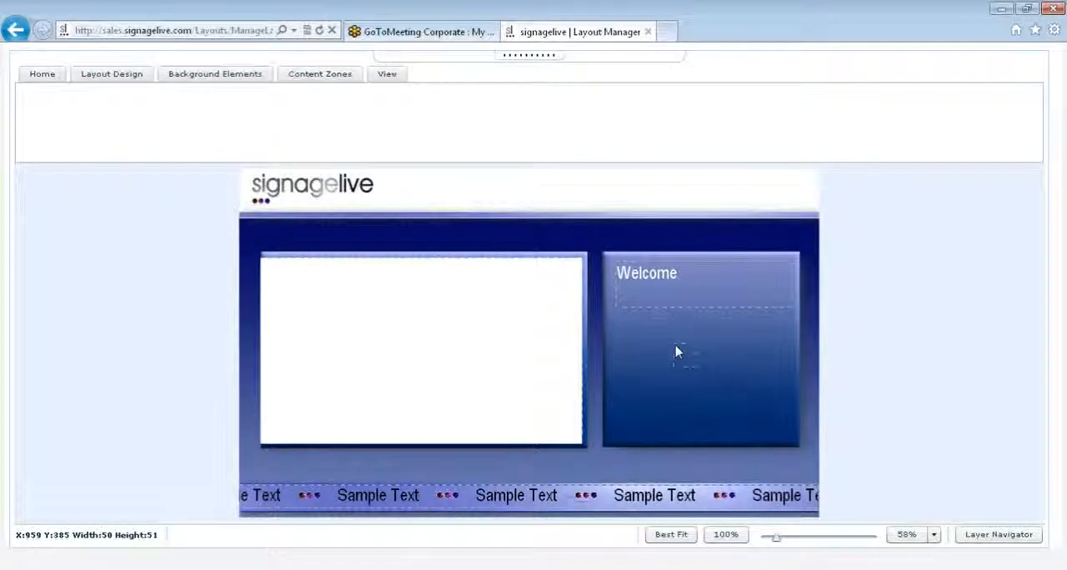
drag(697, 364, 768, 427)
drag(673, 343, 626, 323)
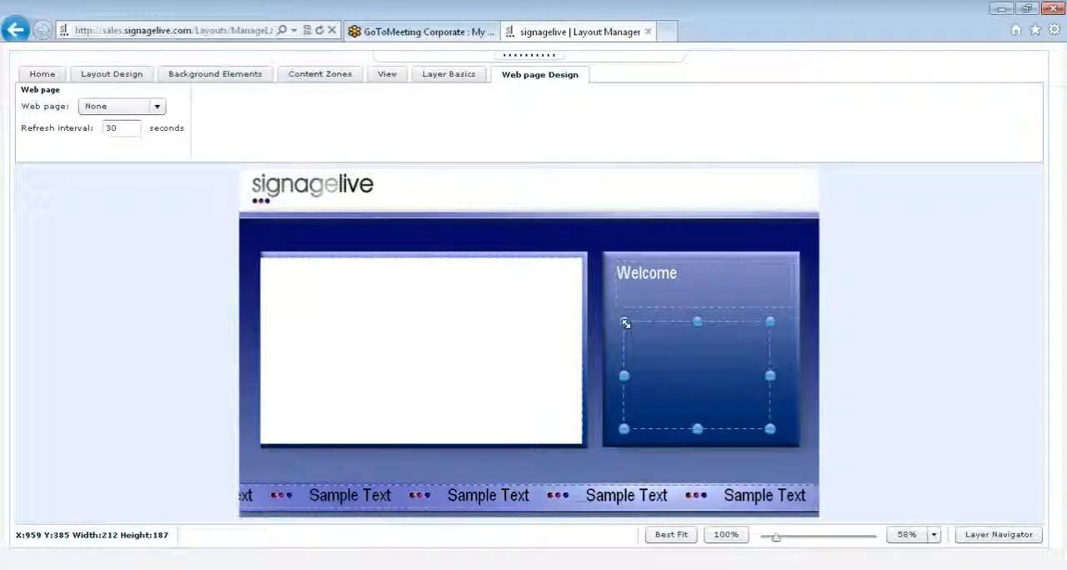
click(158, 108)
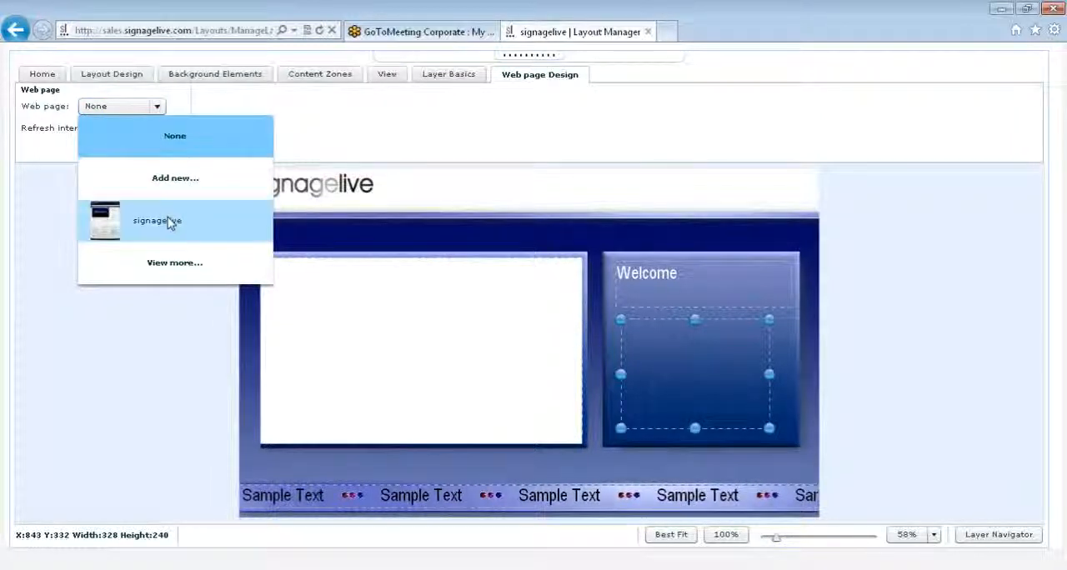
click(167, 179)
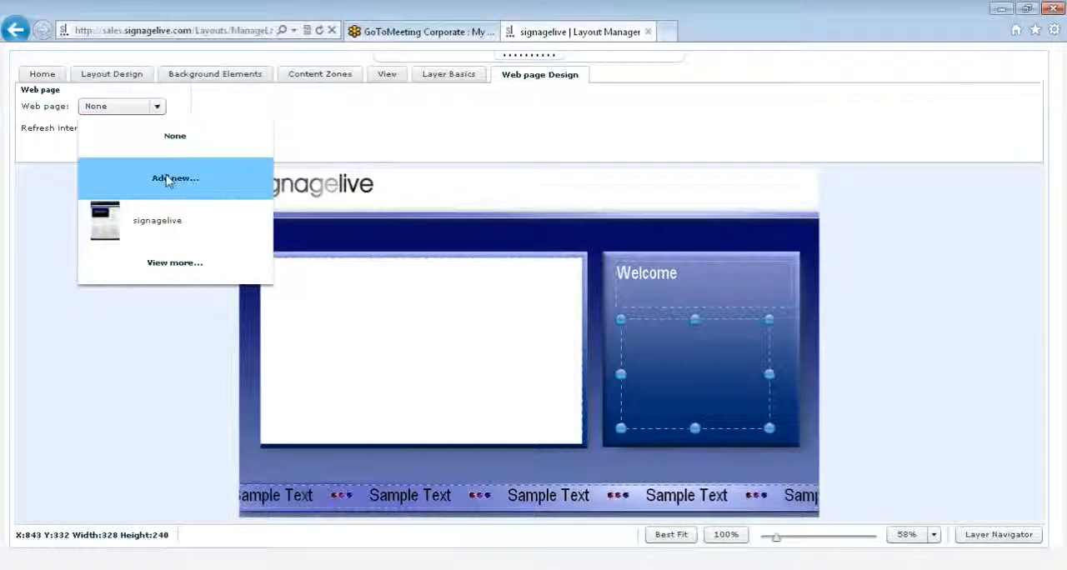
click(168, 180)
click(435, 268)
text(abc)
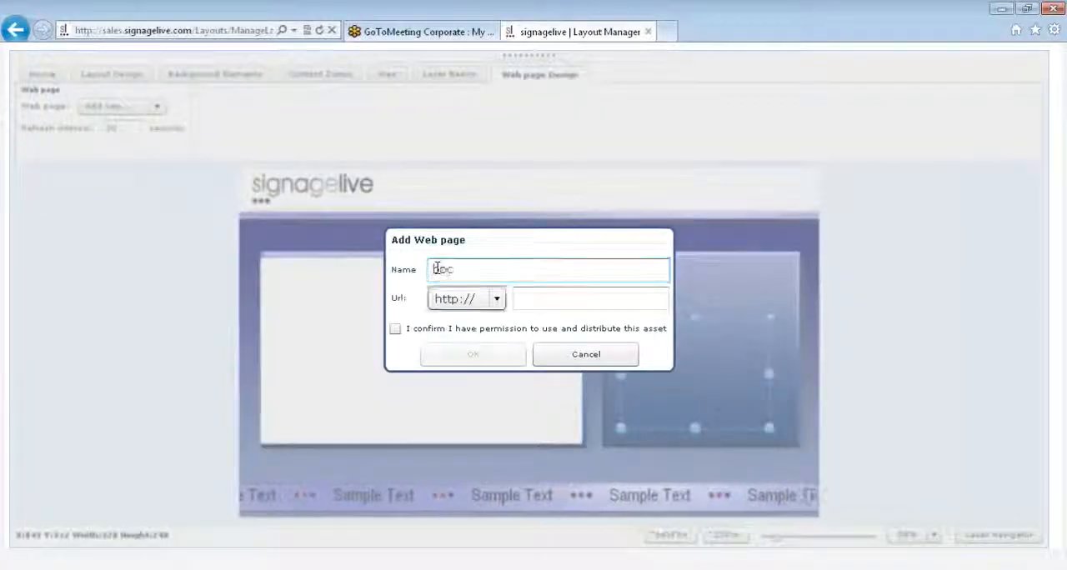
key(Tab)
text(bbc.co.uk)
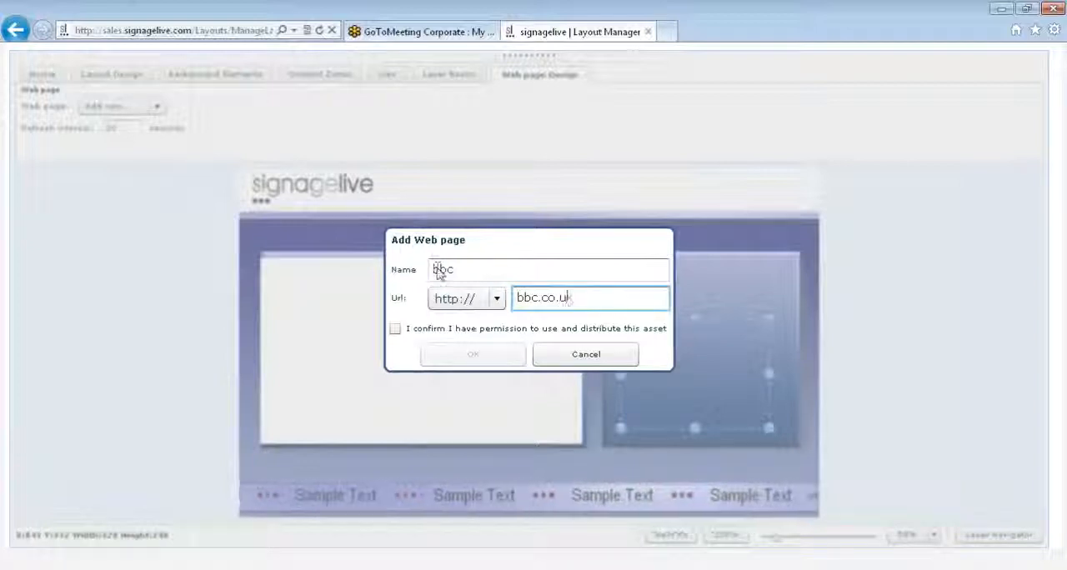
click(396, 330)
click(396, 330)
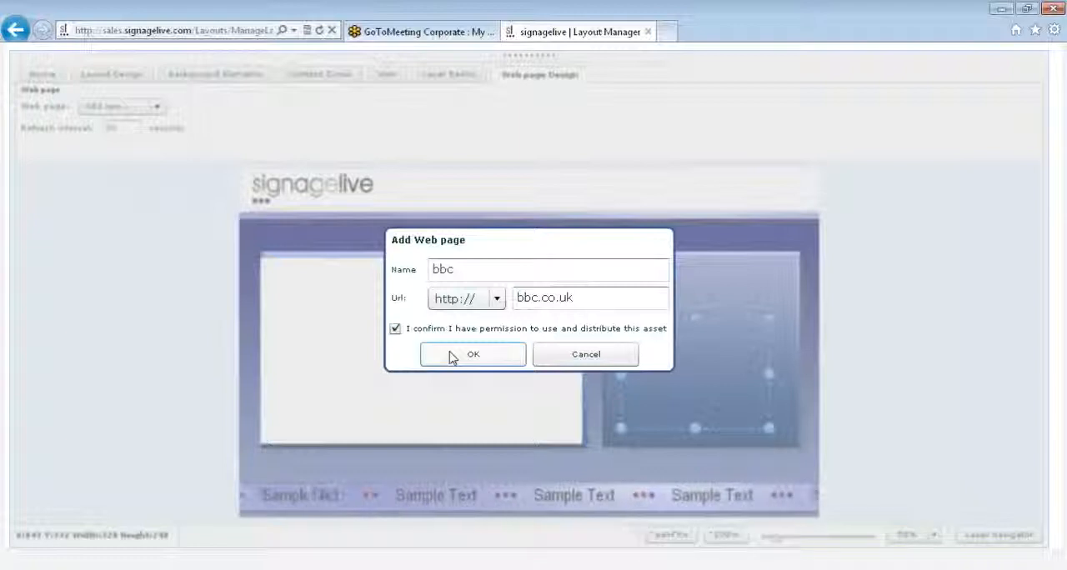
click(452, 357)
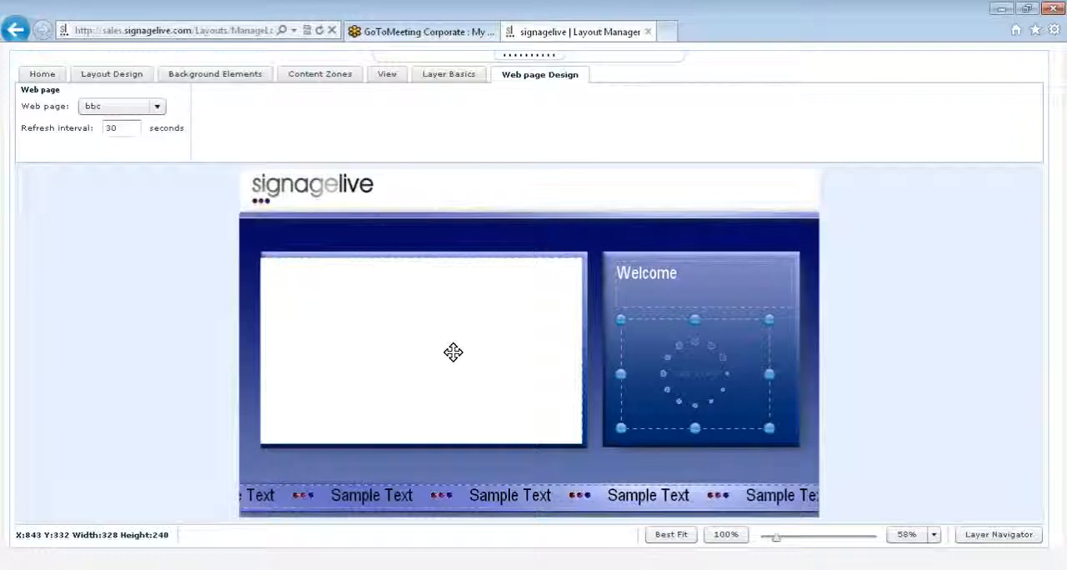
- Set the web page zone's refresh interval to 10 seconds
click(129, 130)
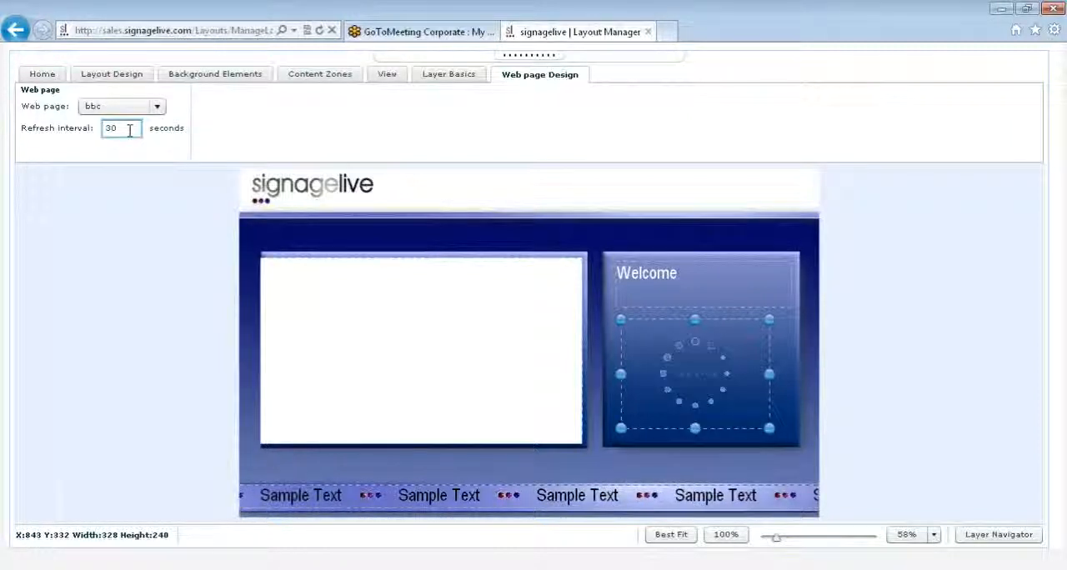
key(BackSpace)
key(BackSpace)
text(10)
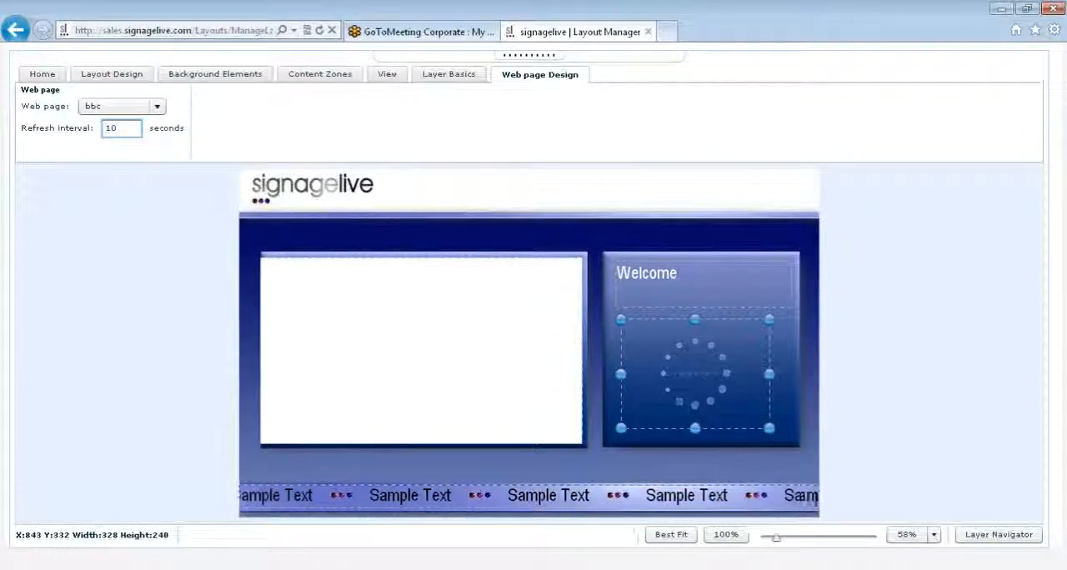
click(637, 343)
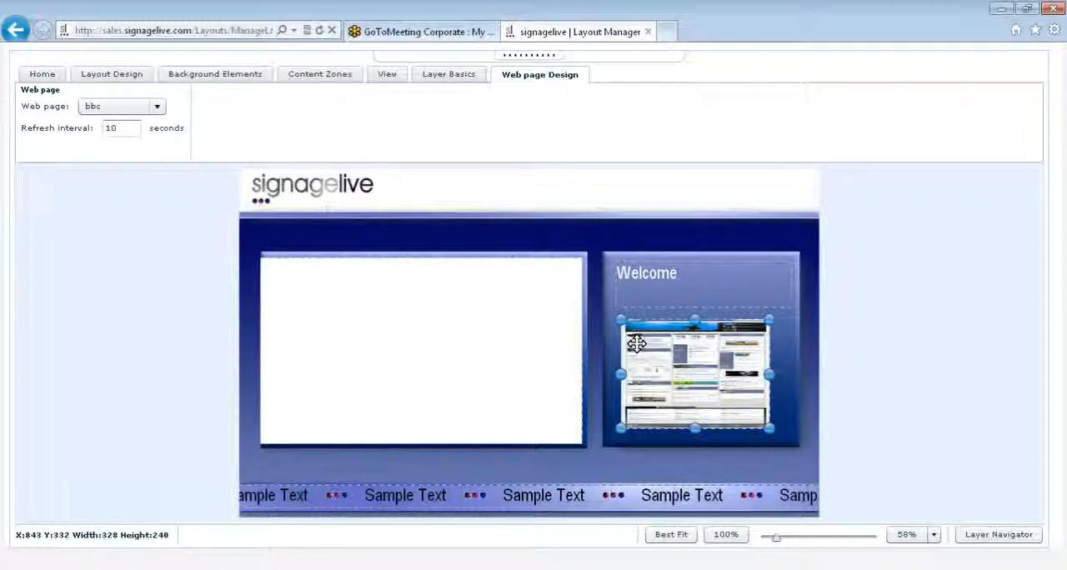
- Delete the web page zone from the smaller blue panel
click(319, 78)
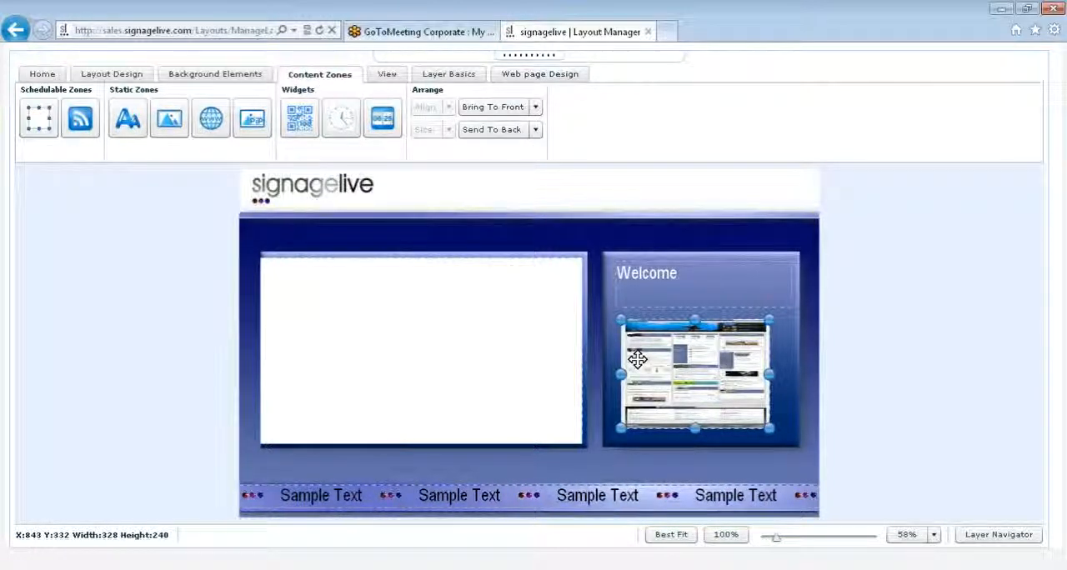
key(Delete)
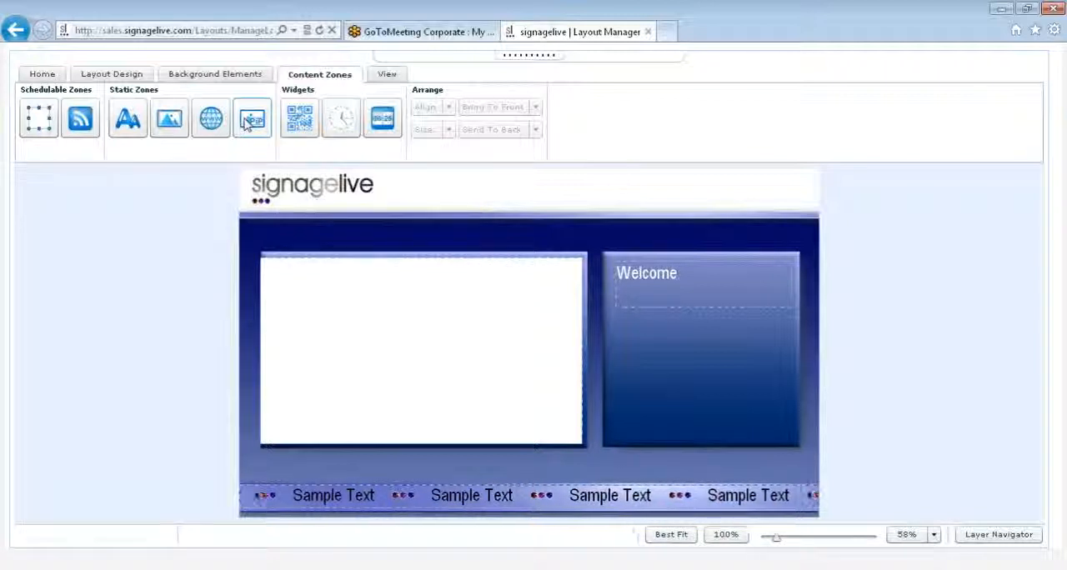
- Add a picture-in-picture zone below the Welcome text, about 372 by 249 at X 835, Y 338, with HDMI 1 as input
click(248, 124)
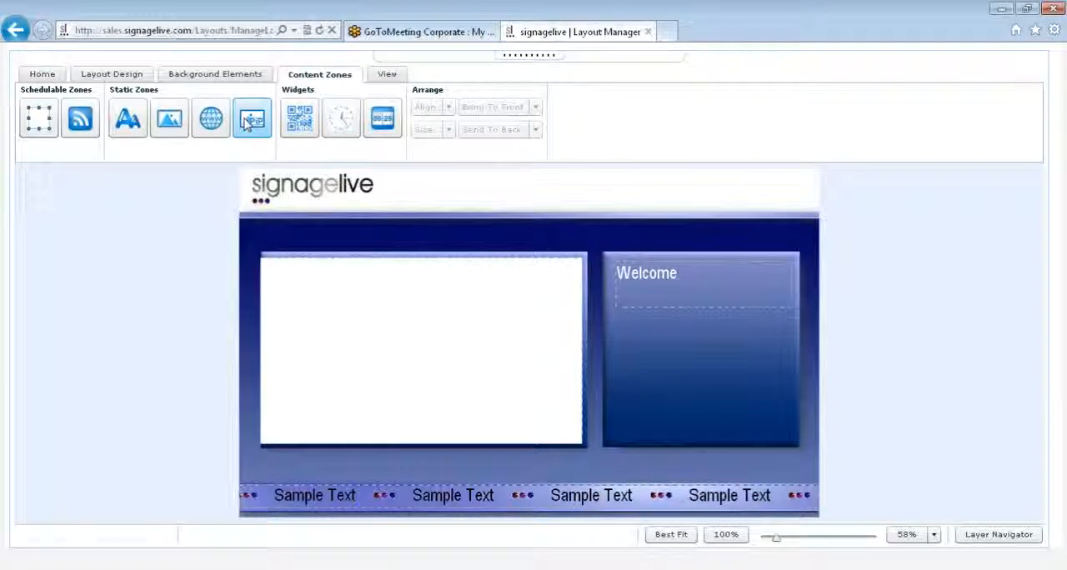
drag(247, 123, 646, 338)
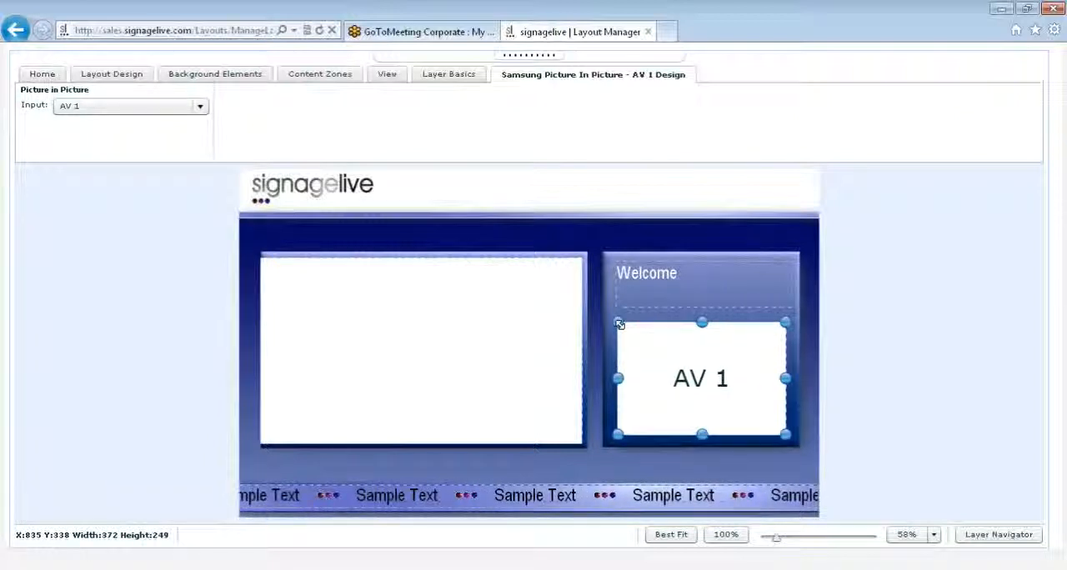
click(77, 112)
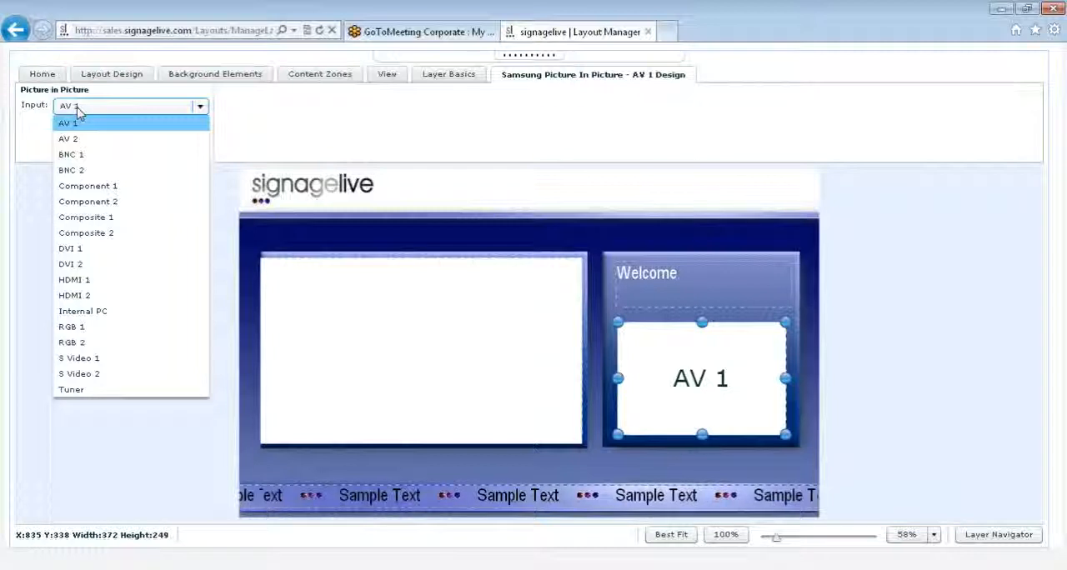
click(83, 281)
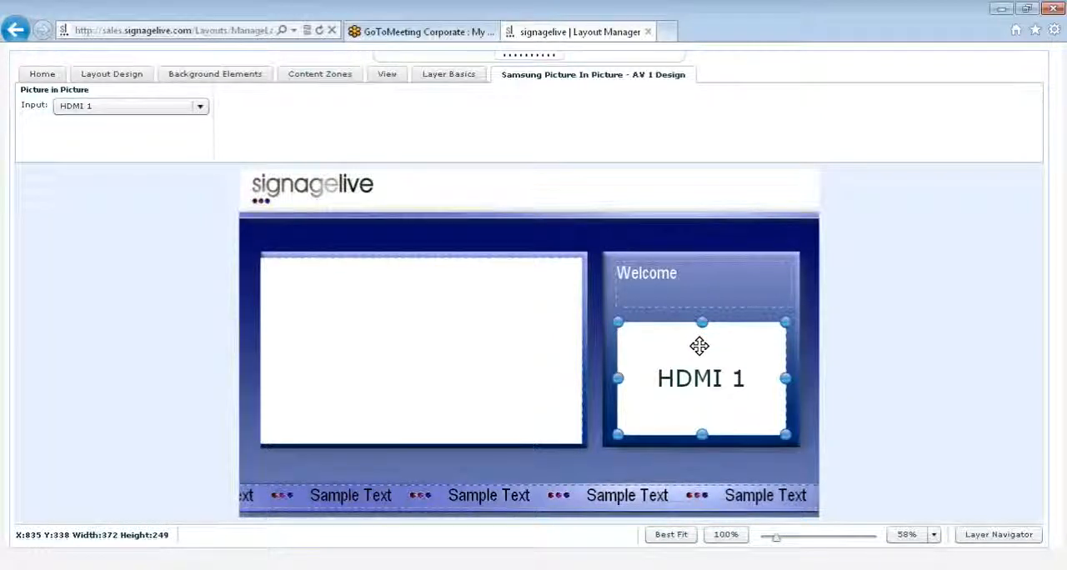
- Review the available picture-in-picture inputs, keeping HDMI 1, and remove the zone from the layout
click(201, 106)
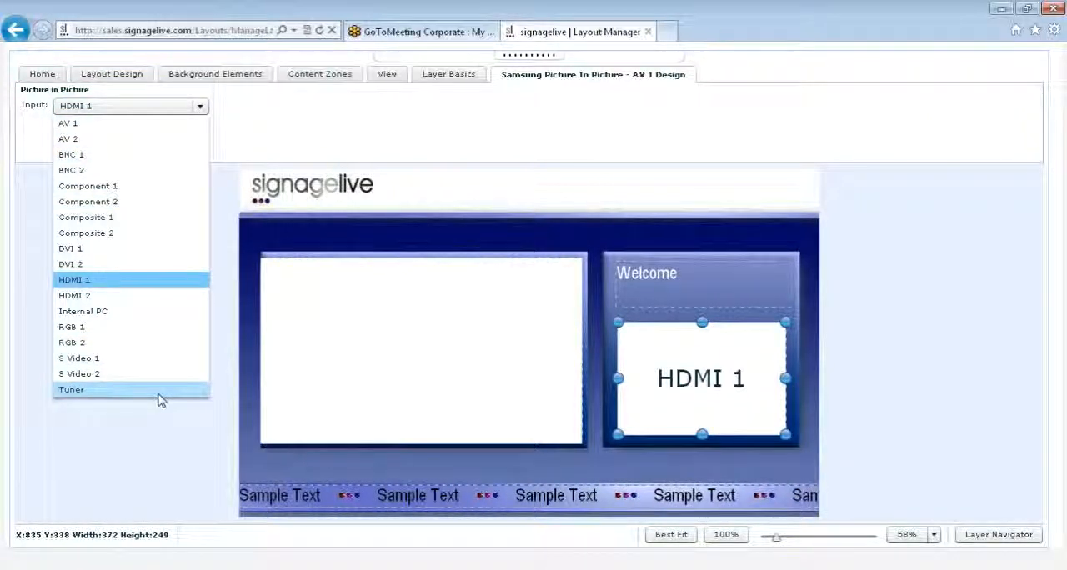
click(753, 356)
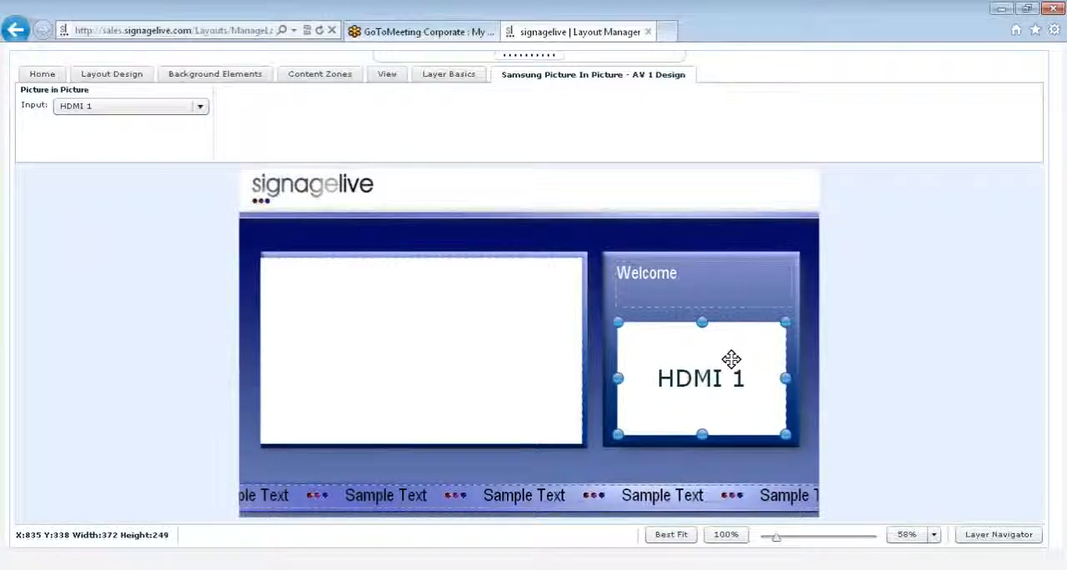
click(387, 74)
- Add a QR code widget below the Welcome text in the smaller blue panel, about 188 by 188 at X 943, Y 384
click(336, 79)
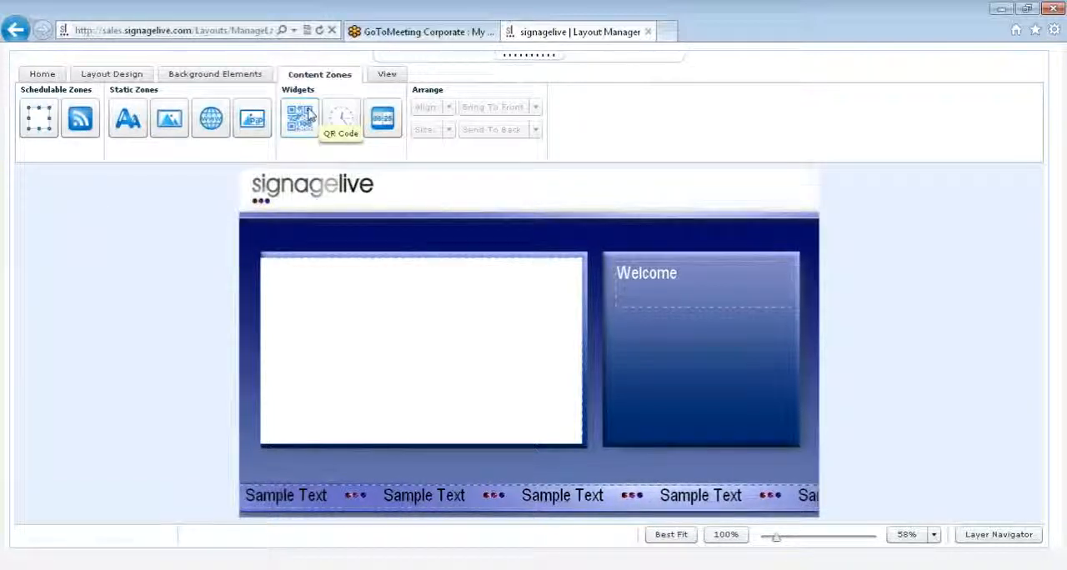
click(310, 115)
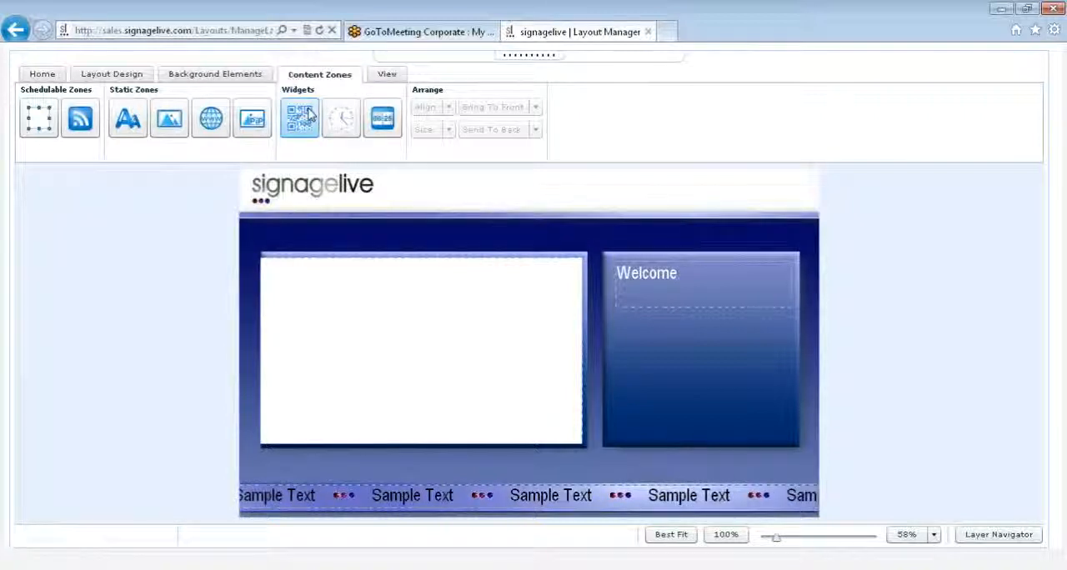
click(667, 346)
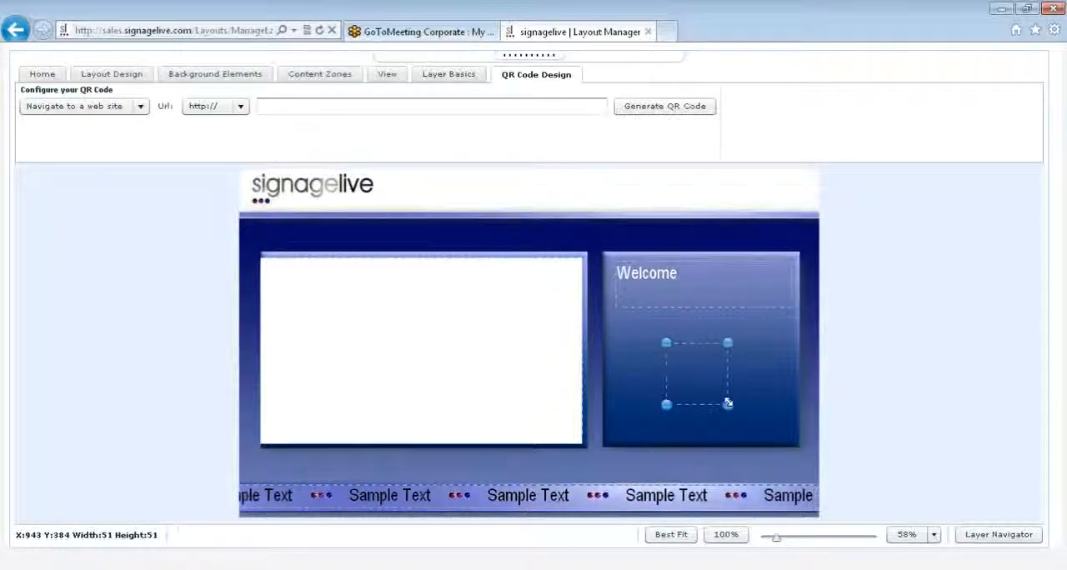
drag(728, 403, 760, 431)
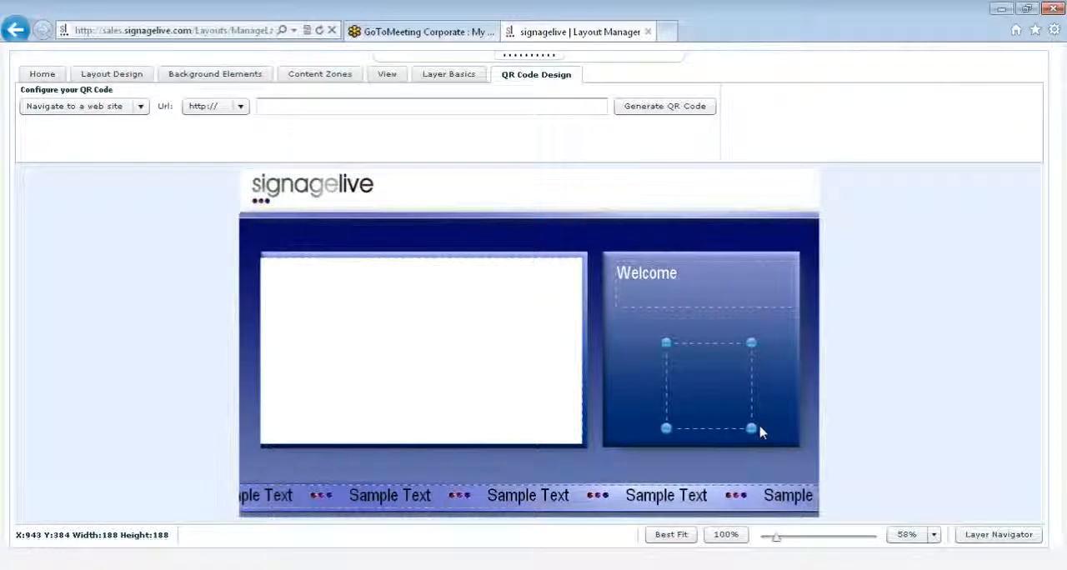
- Try the Text type for the QR code and switch it back to Navigate to a web site
click(141, 112)
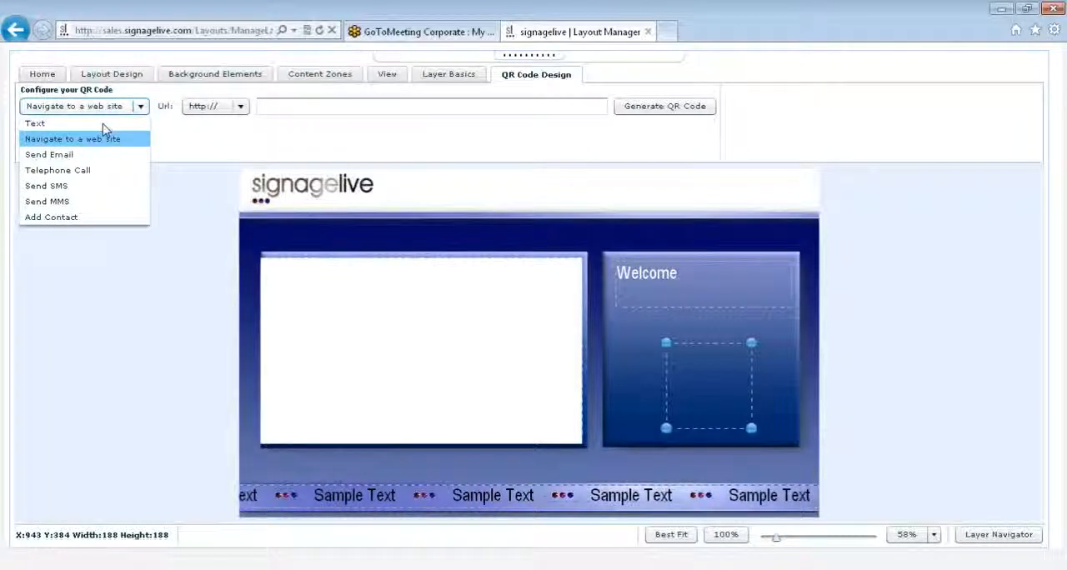
click(105, 124)
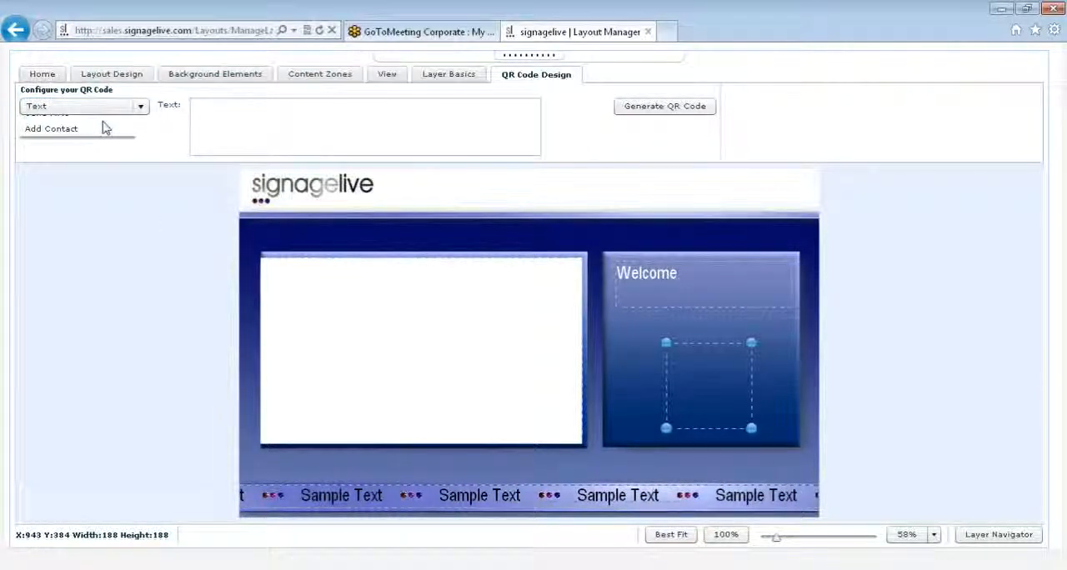
click(209, 108)
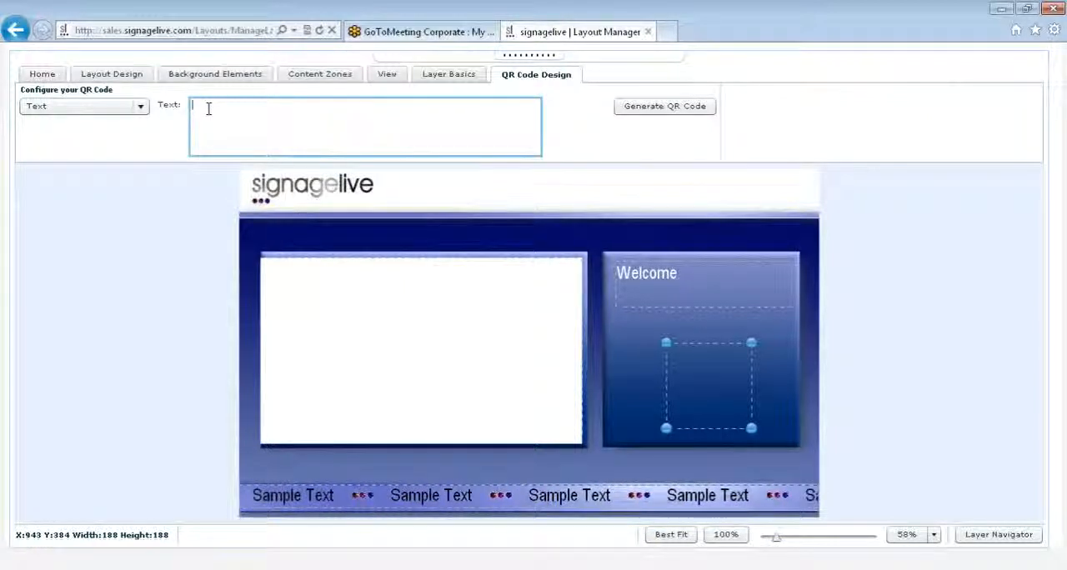
click(142, 107)
click(148, 136)
click(274, 108)
text(www)
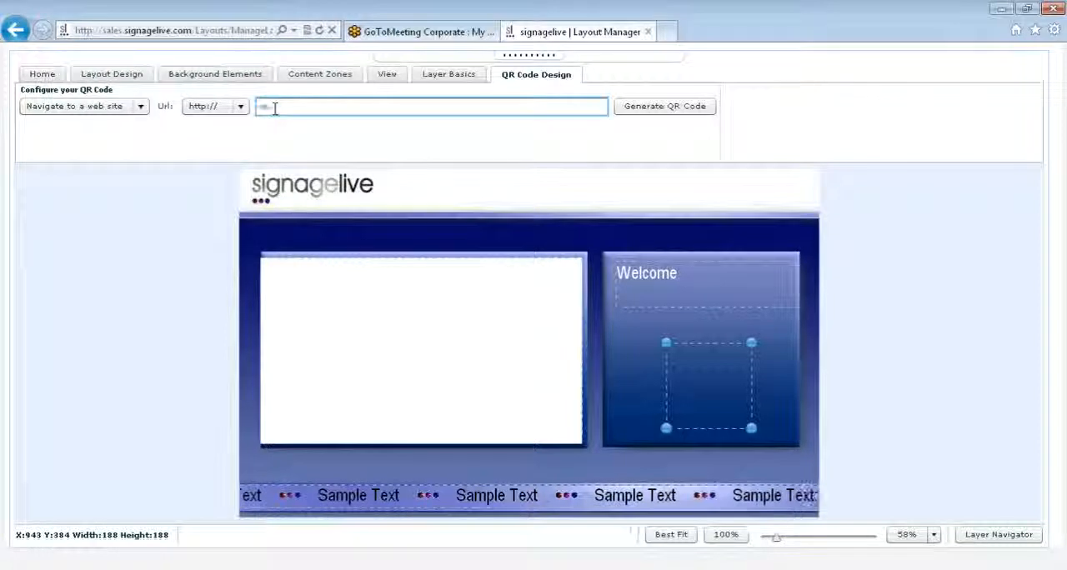
text(.sign)
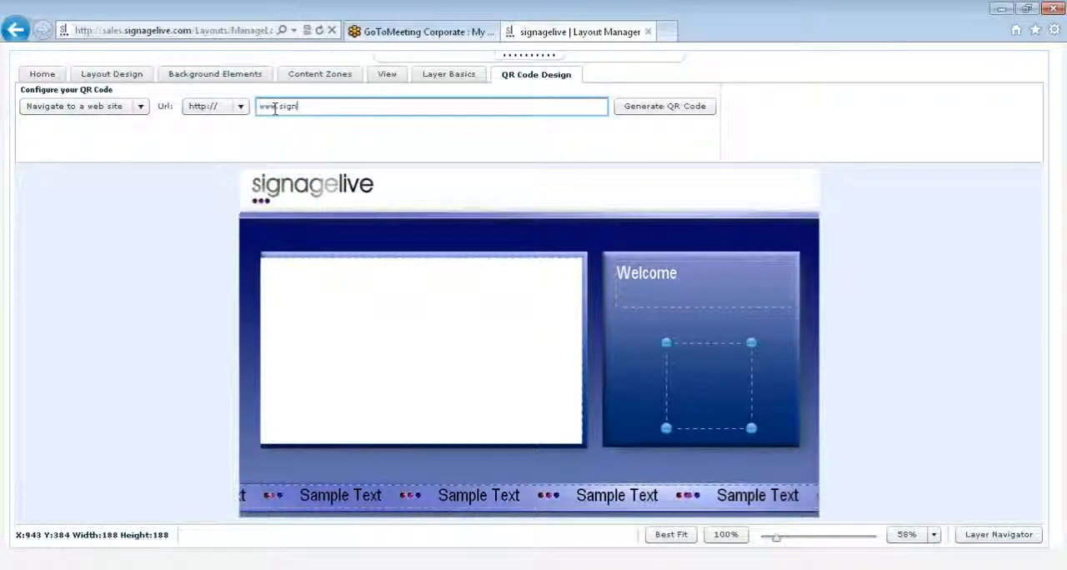
text(ageliv)
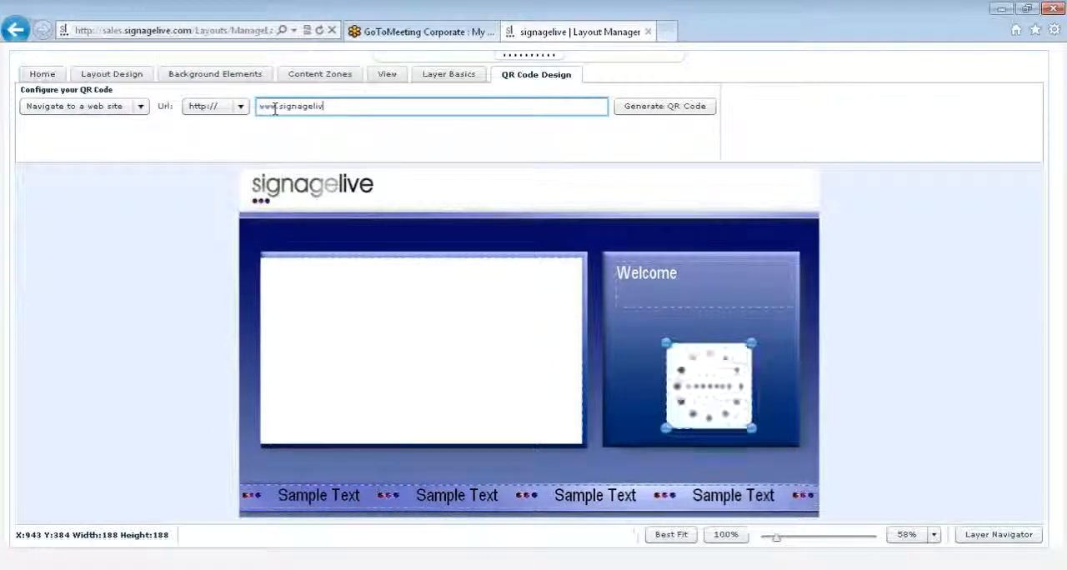
text(e.com)
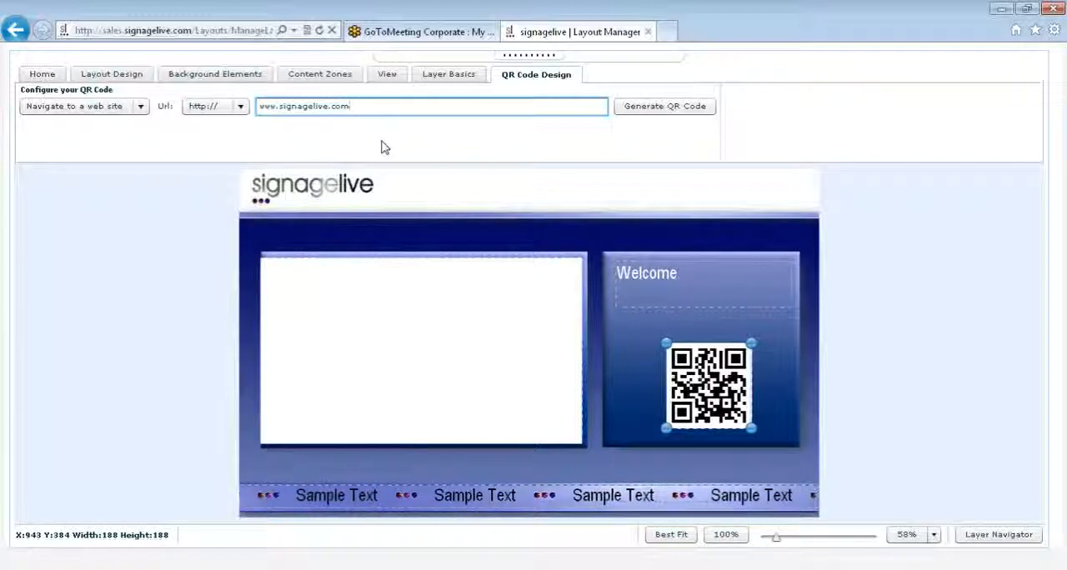
- Review the fields for the QR code's Send Email, Telephone Call and Add Contact types, returning to Navigate to a web site
click(141, 108)
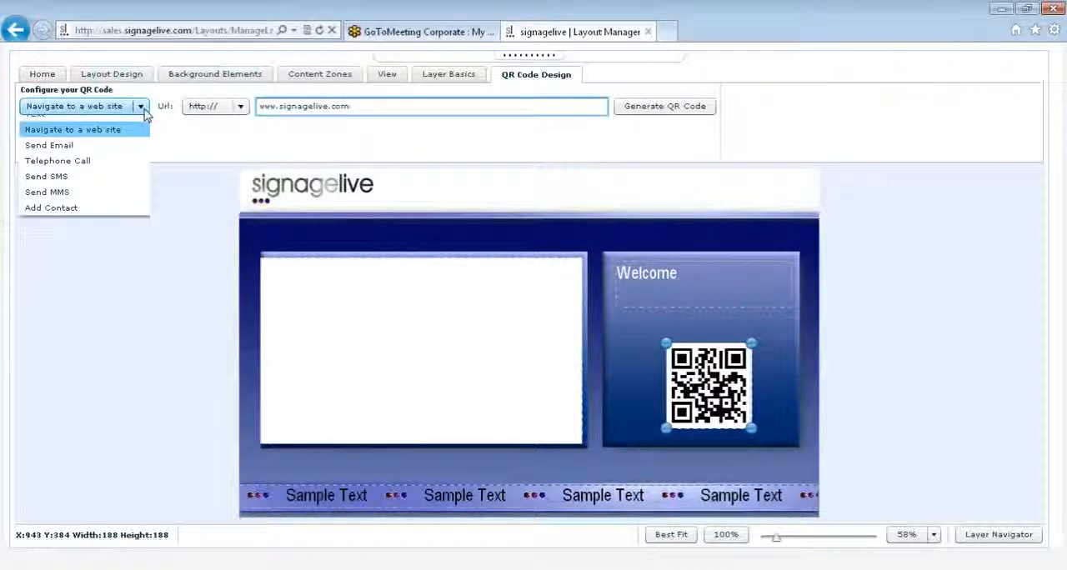
click(75, 145)
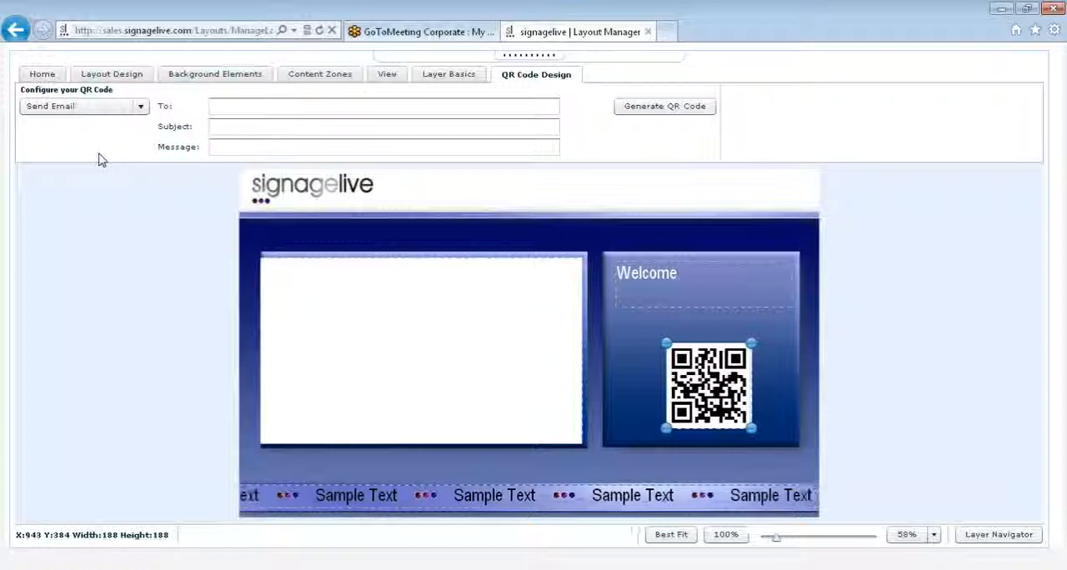
click(140, 110)
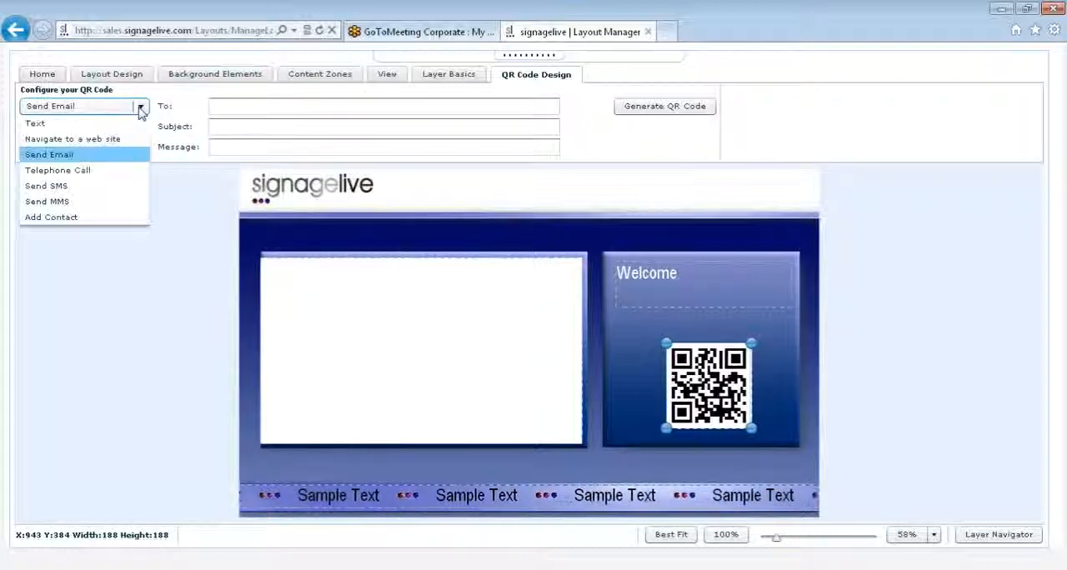
click(80, 174)
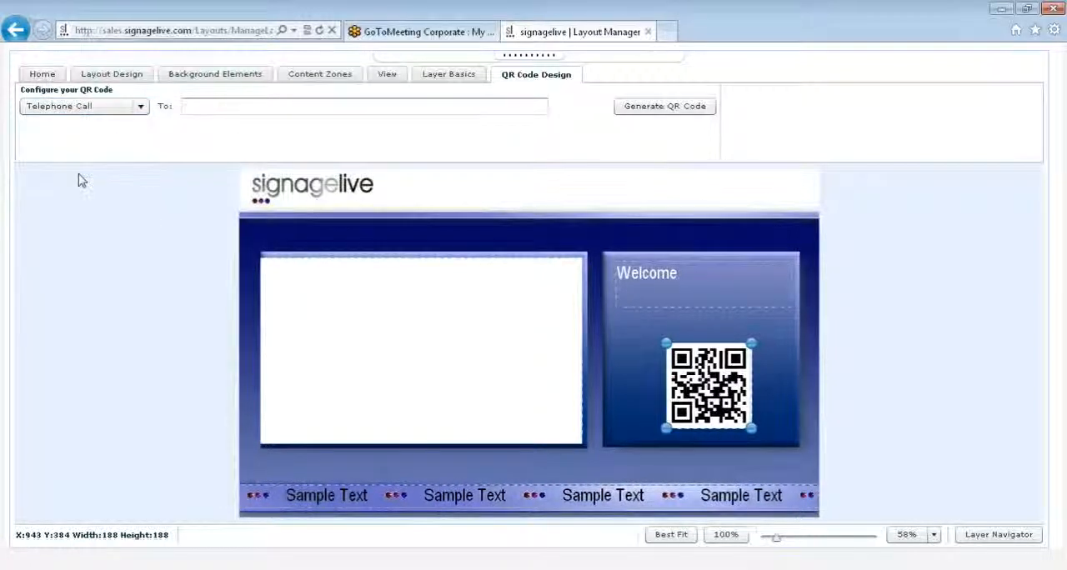
click(136, 117)
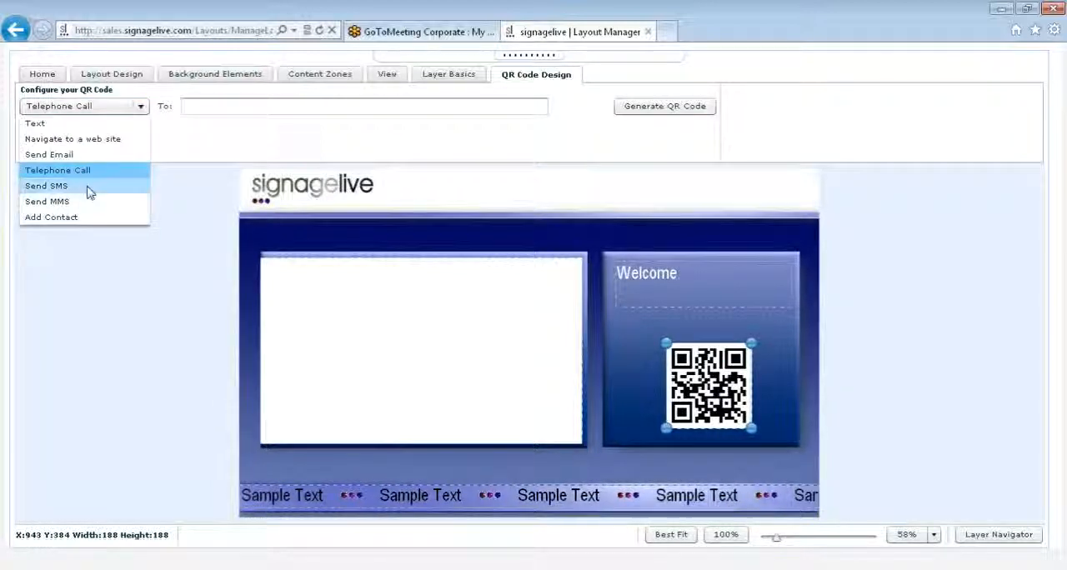
click(93, 217)
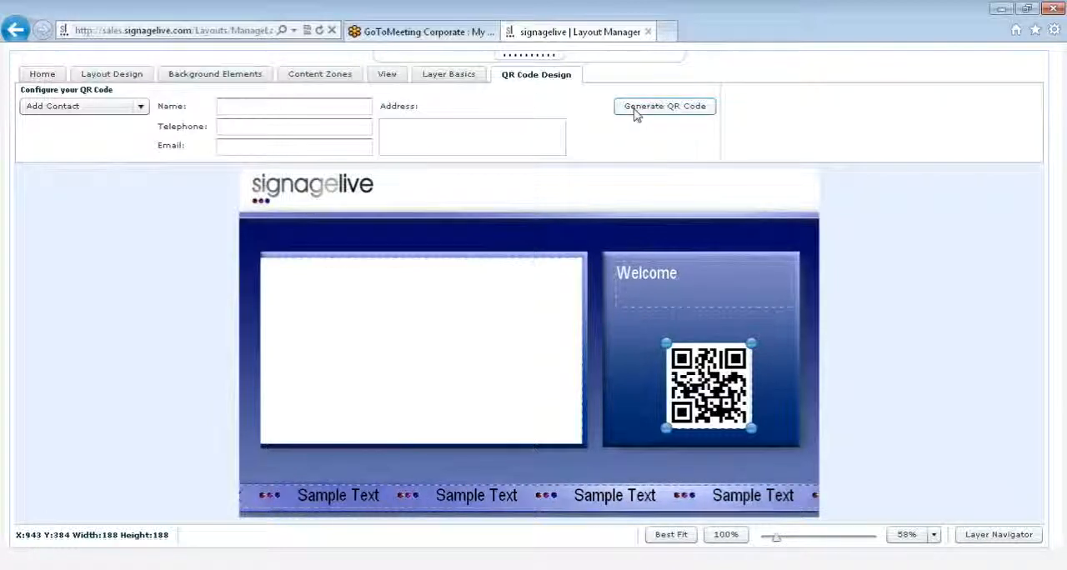
click(130, 109)
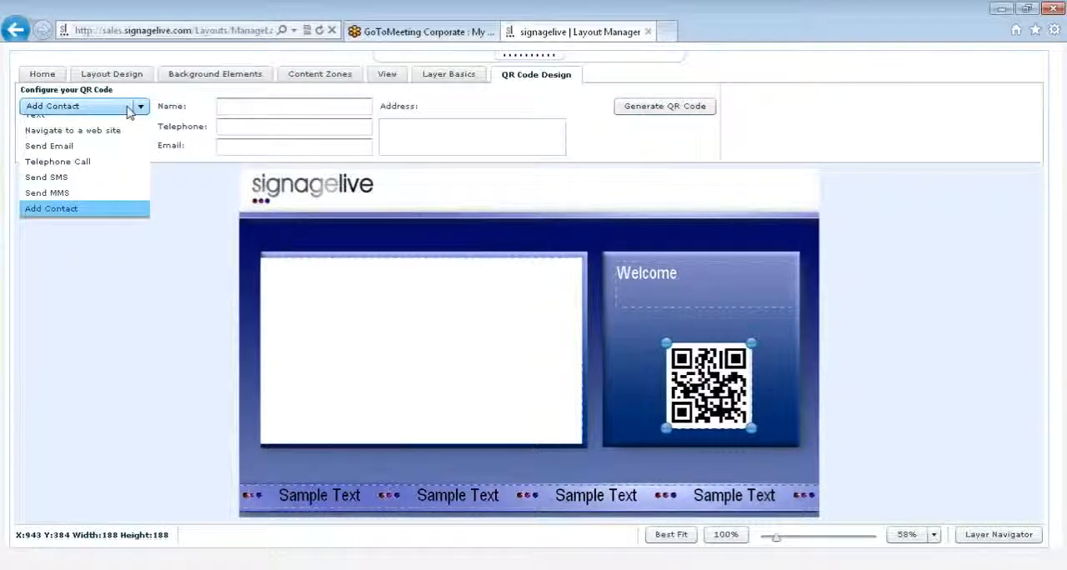
click(79, 131)
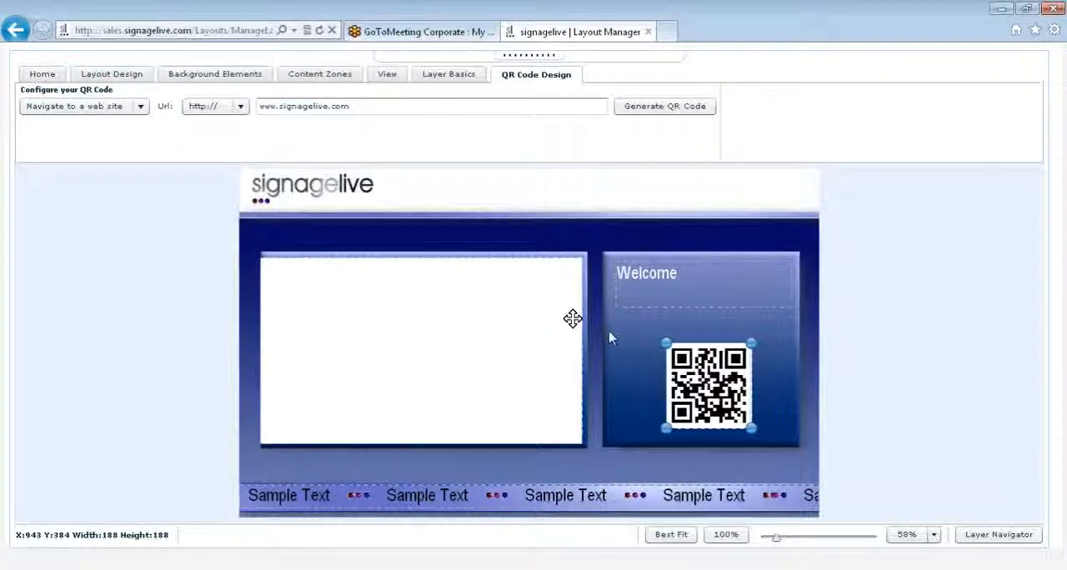
- Add an analogue clock widget beside the Welcome text, about 139 by 139 at X 1067, Y 202, keeping its background colour FFFFFF
click(631, 344)
click(308, 80)
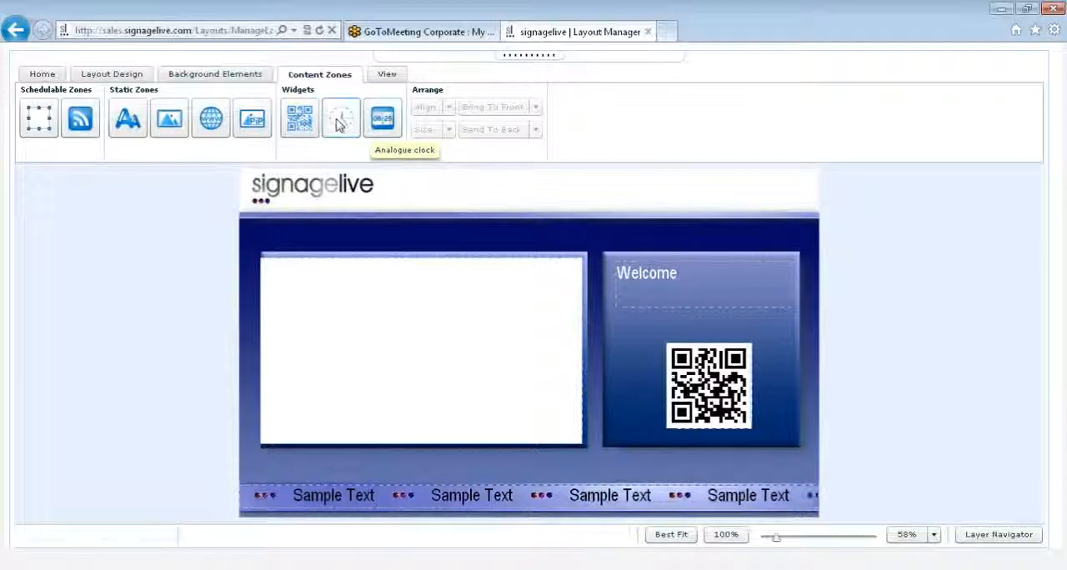
drag(340, 123, 758, 287)
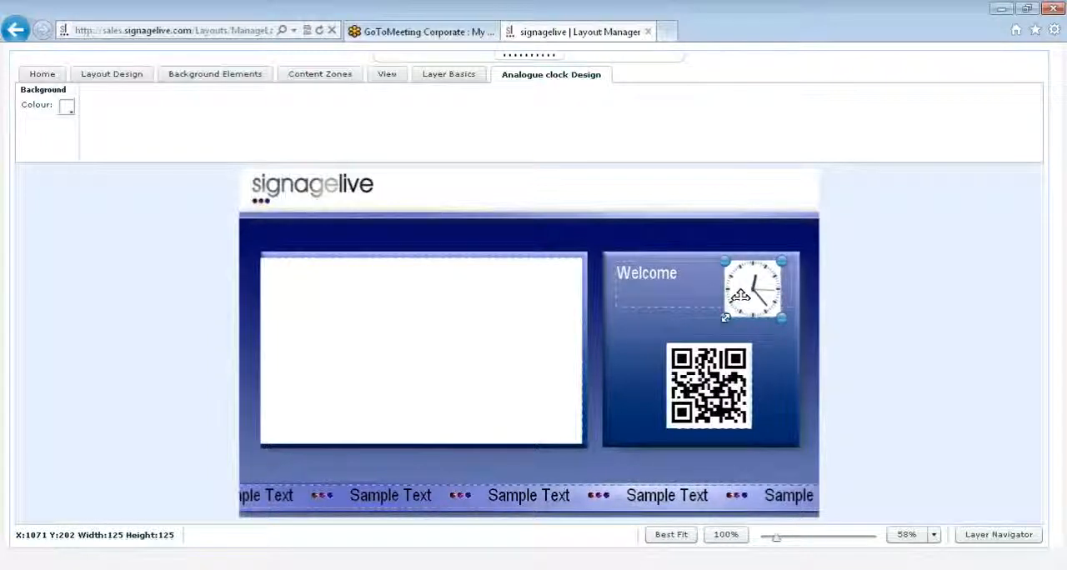
click(67, 108)
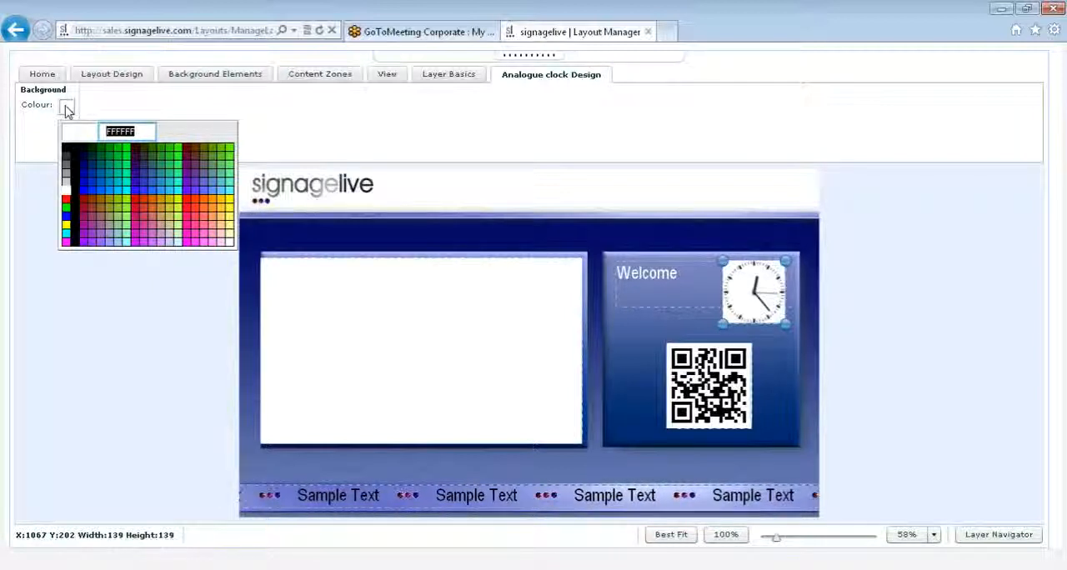
click(67, 106)
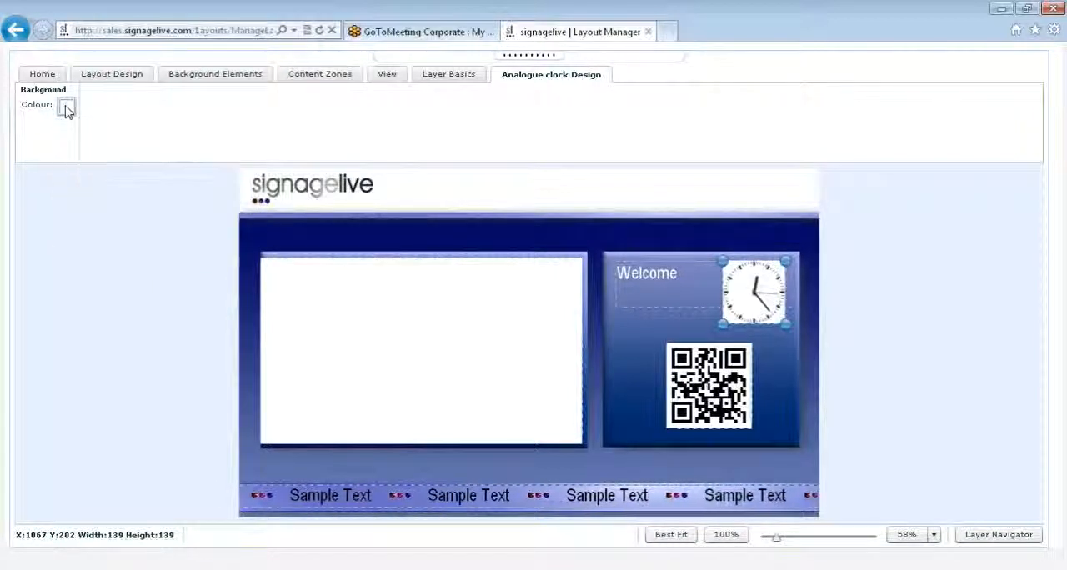
click(336, 79)
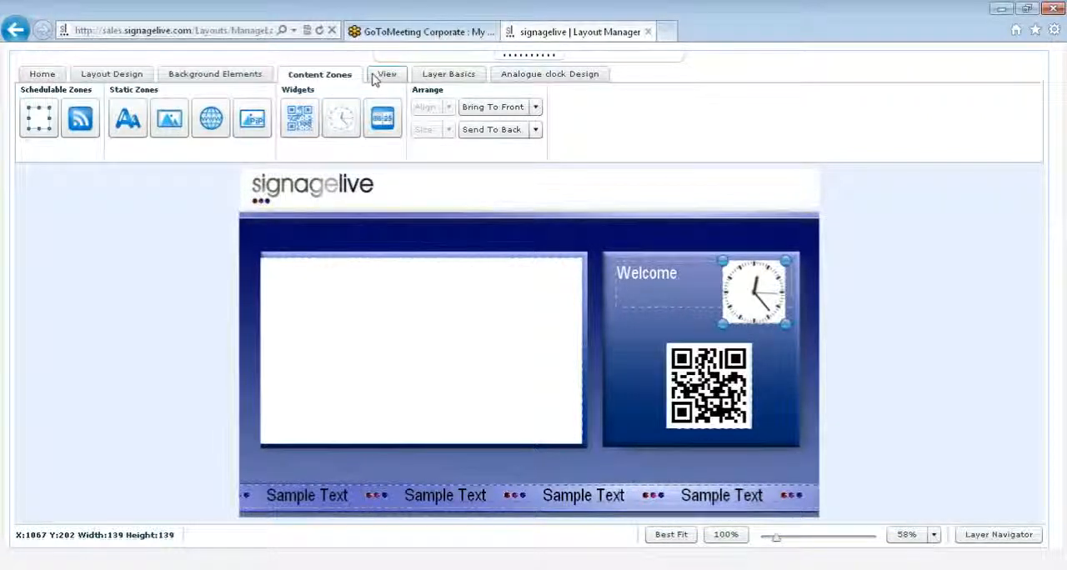
click(657, 300)
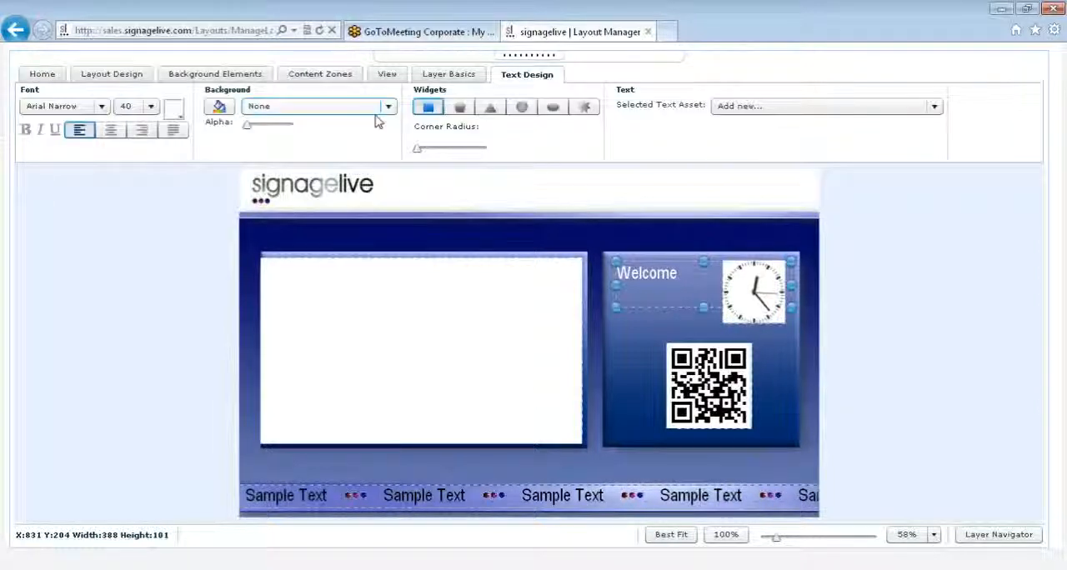
click(568, 241)
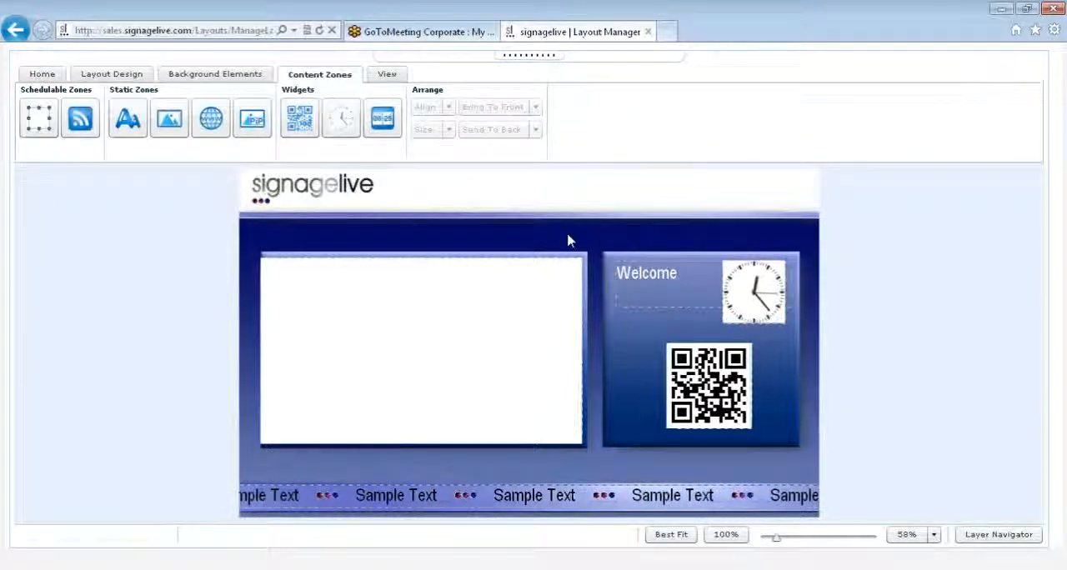
- Inspect the layout zoomed in at 227% and at 100%, and return to the best-fit view
click(377, 79)
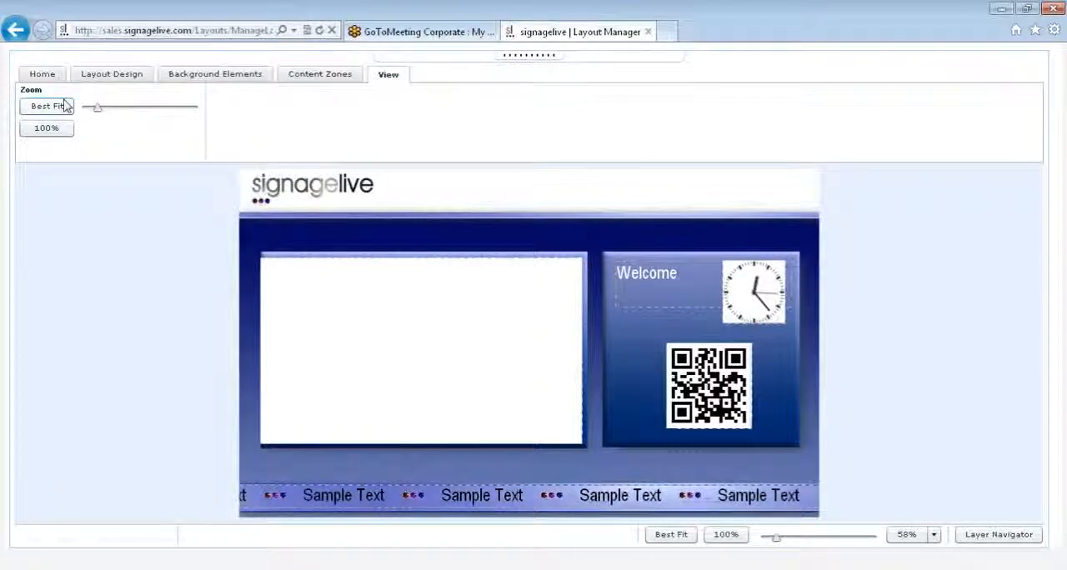
drag(98, 109, 148, 112)
drag(1049, 252, 1047, 456)
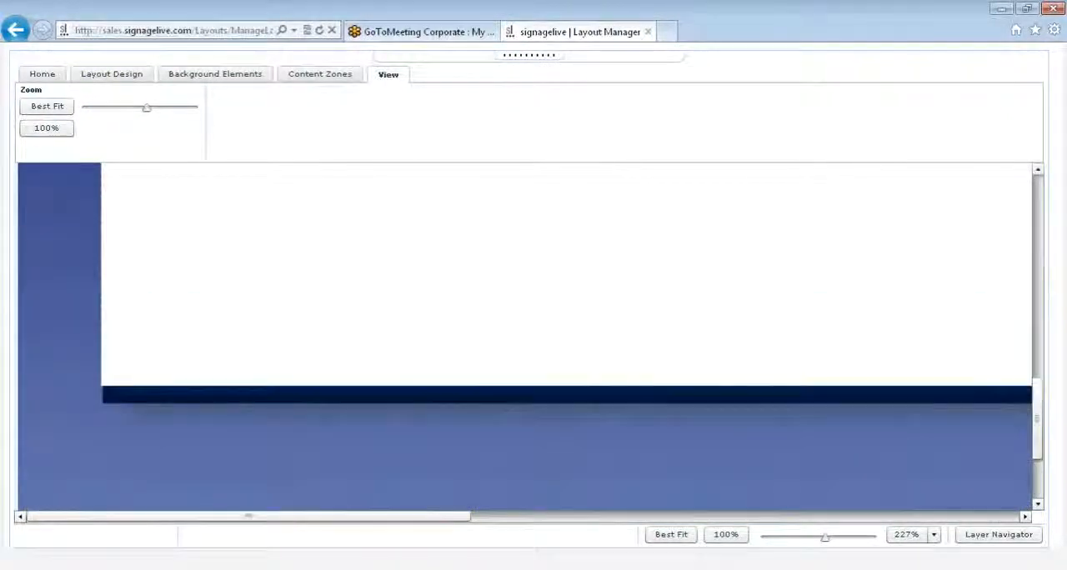
click(46, 128)
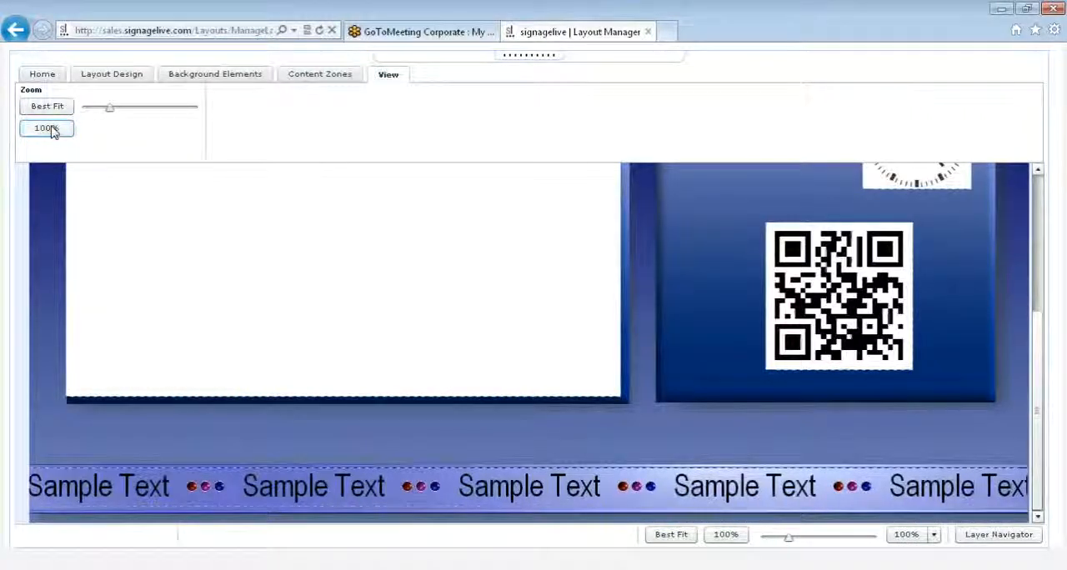
click(47, 108)
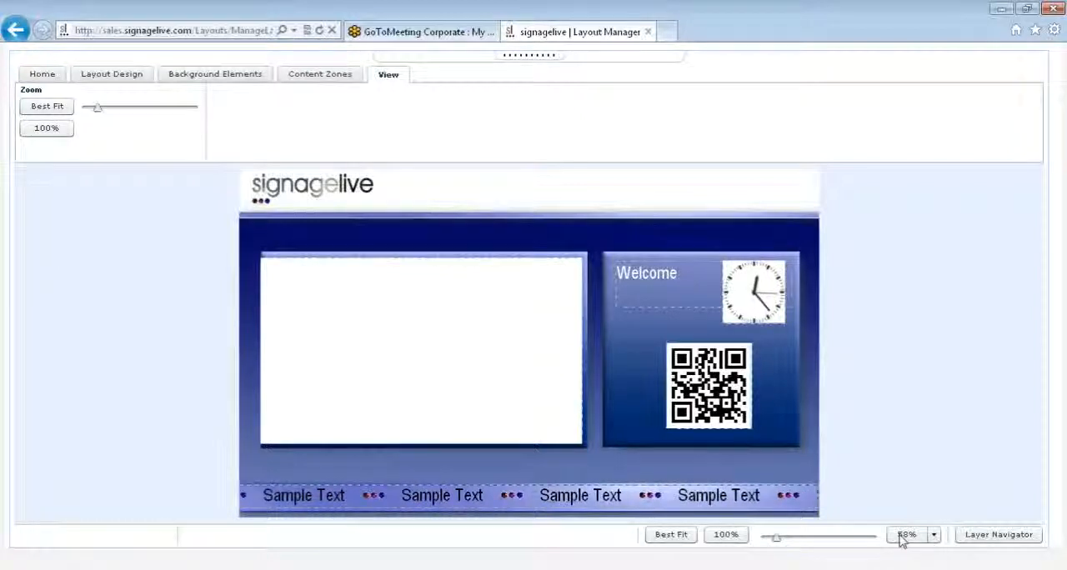
- Lock the QR Code and Widget content zones in the Layer Navigator
click(976, 542)
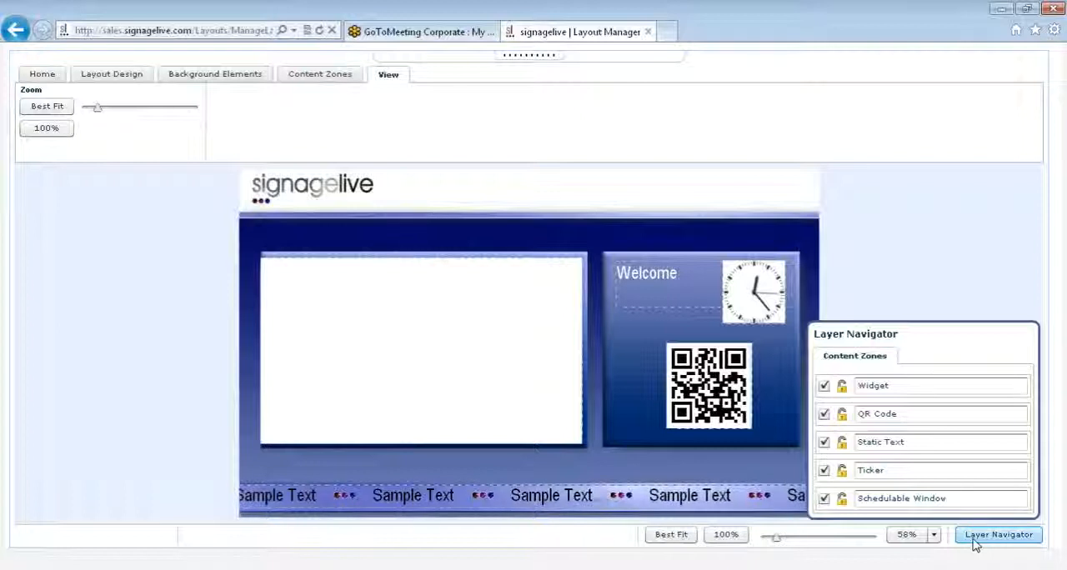
click(976, 540)
click(1001, 532)
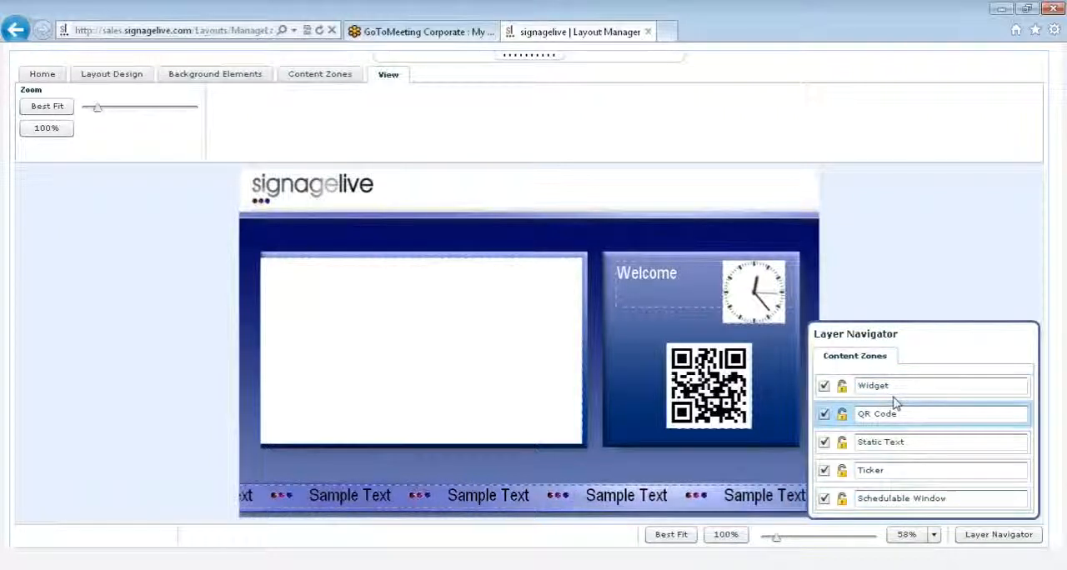
click(842, 415)
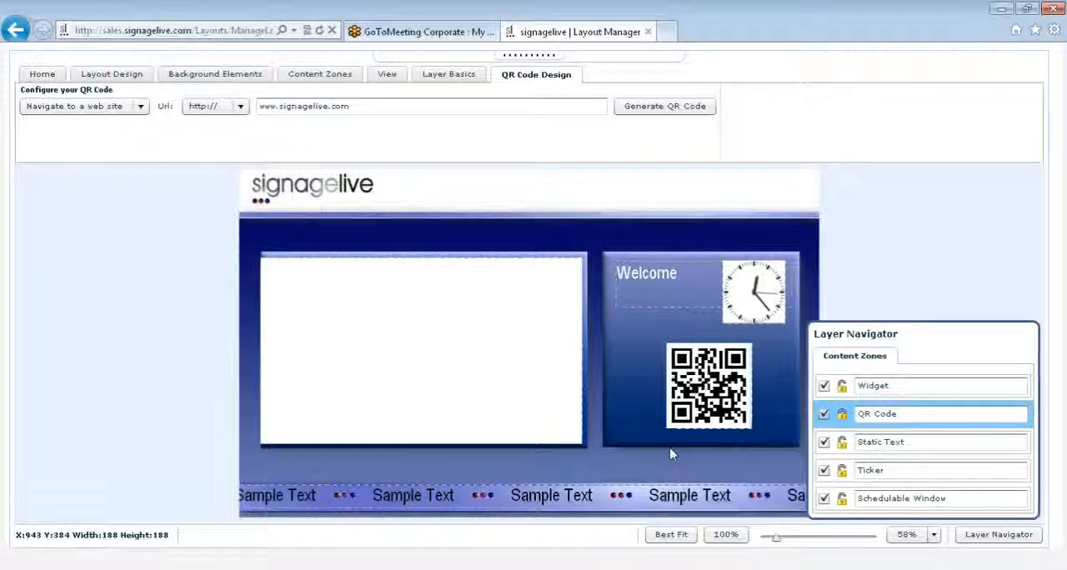
click(841, 387)
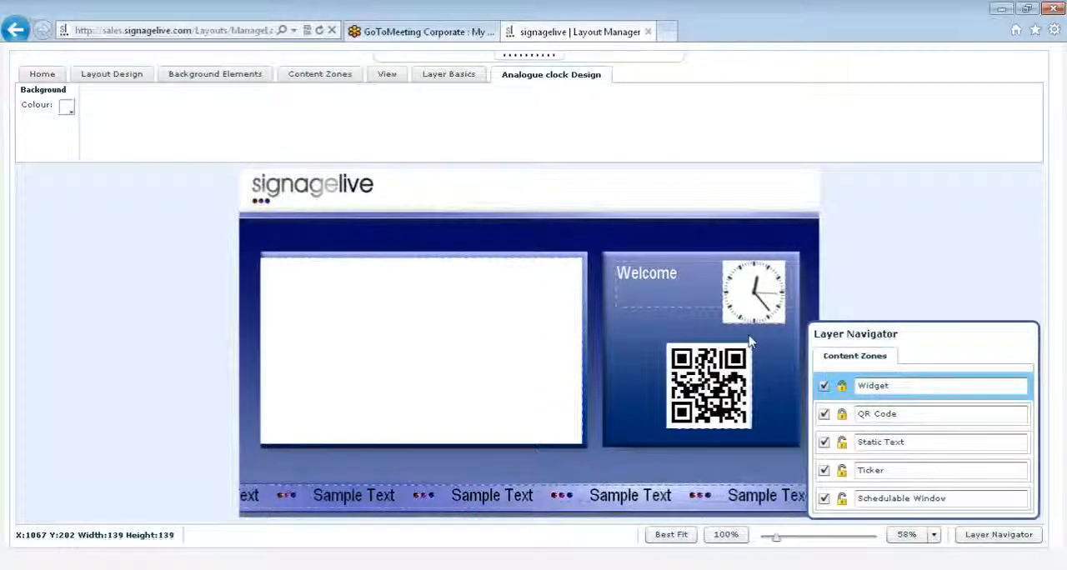
- Hide the Static Text zone, show it again and close the Layer Navigator
click(825, 444)
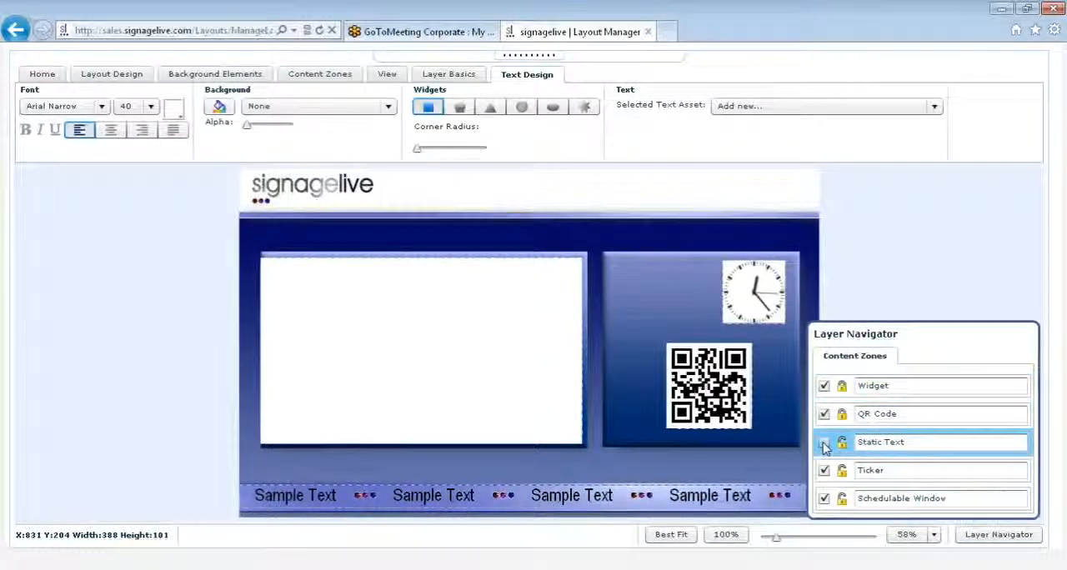
click(824, 443)
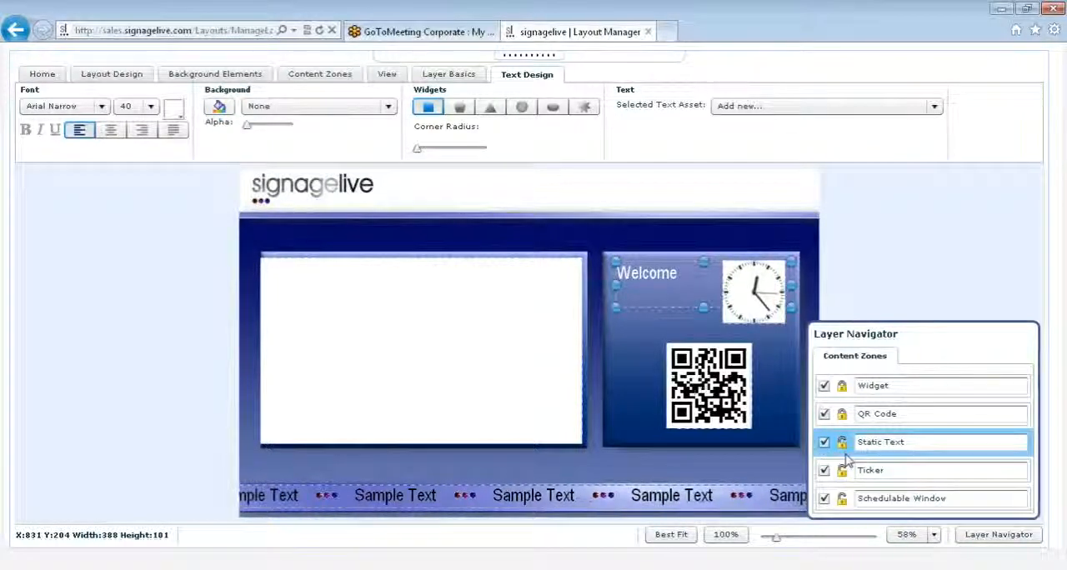
click(995, 538)
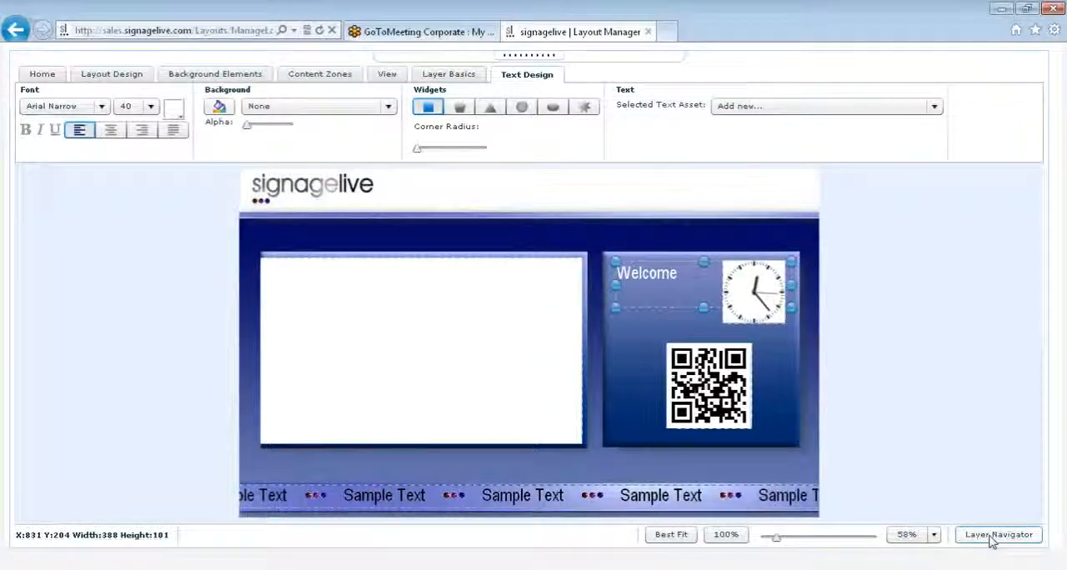